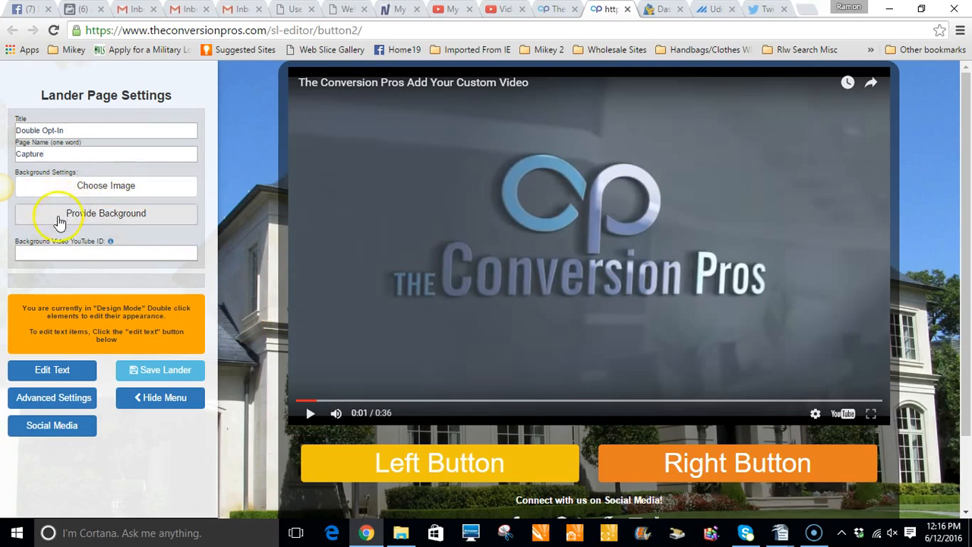
Step: Open the lander page's background image choices and browse through the supplied thumbnails
scroll(557, 264, "down", 1)
scroll(554, 267, "up", 1)
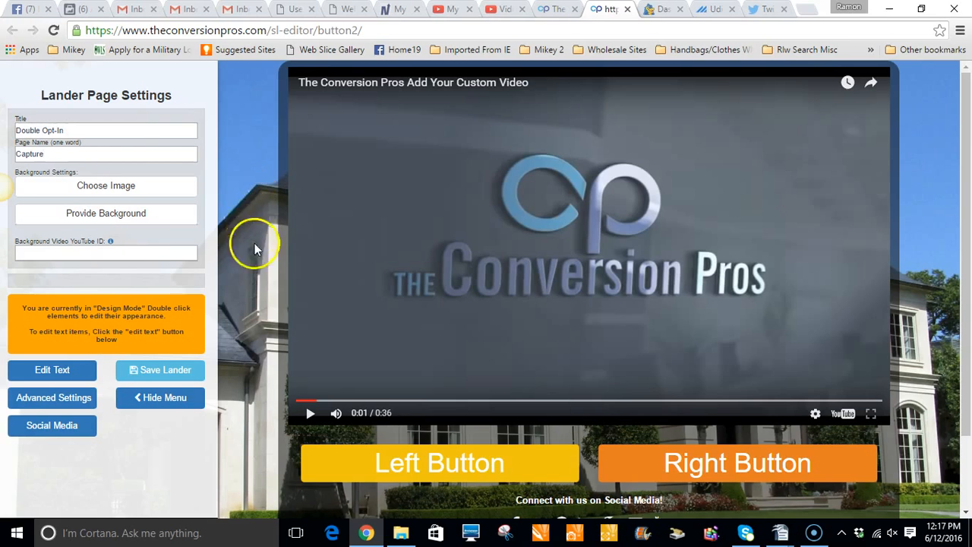
left_click(95, 195)
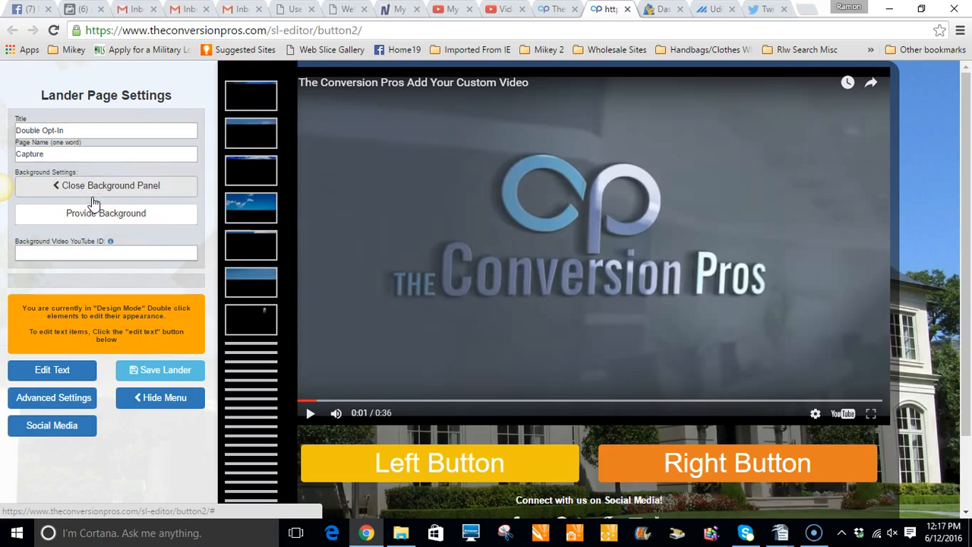
scroll(251, 284, "down", 2)
scroll(250, 288, "down", 5)
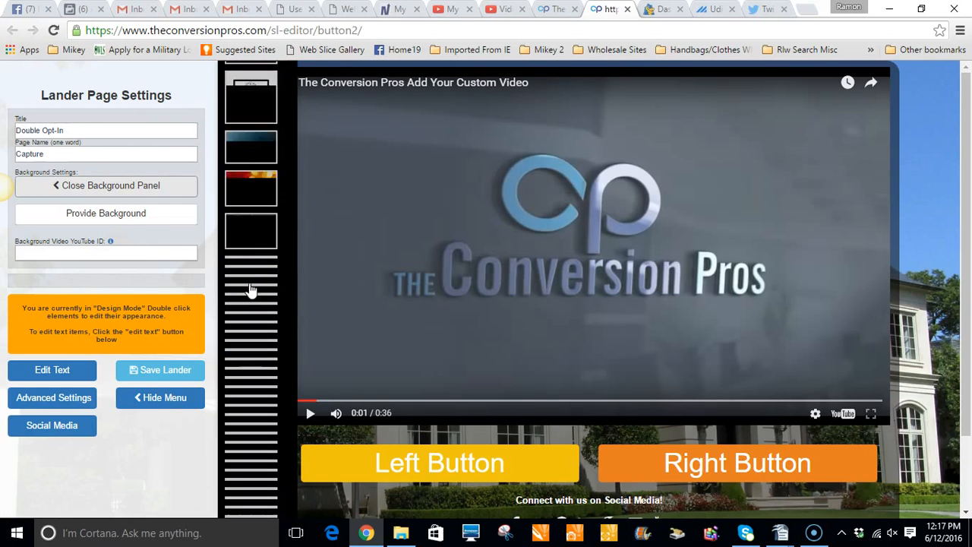
scroll(250, 285, "down", 6)
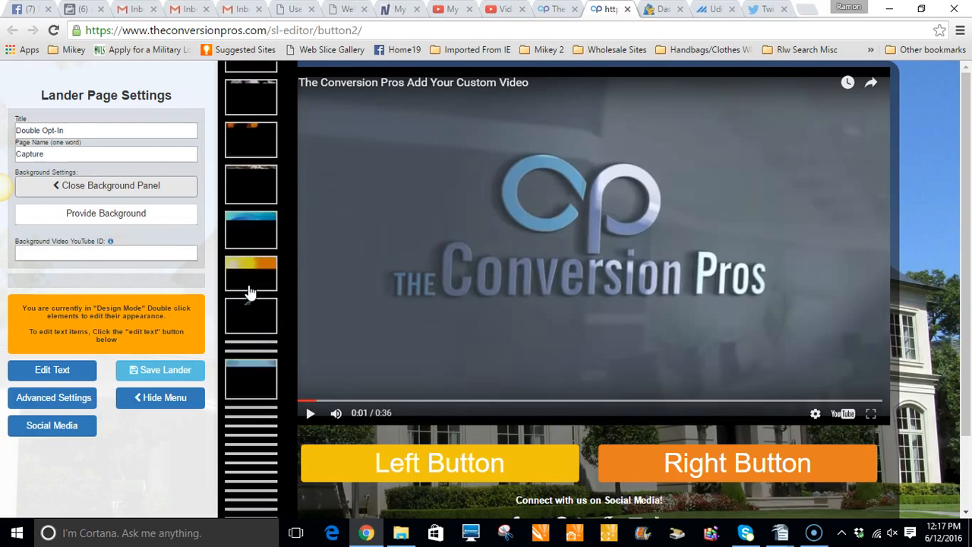
scroll(251, 291, "down", 4)
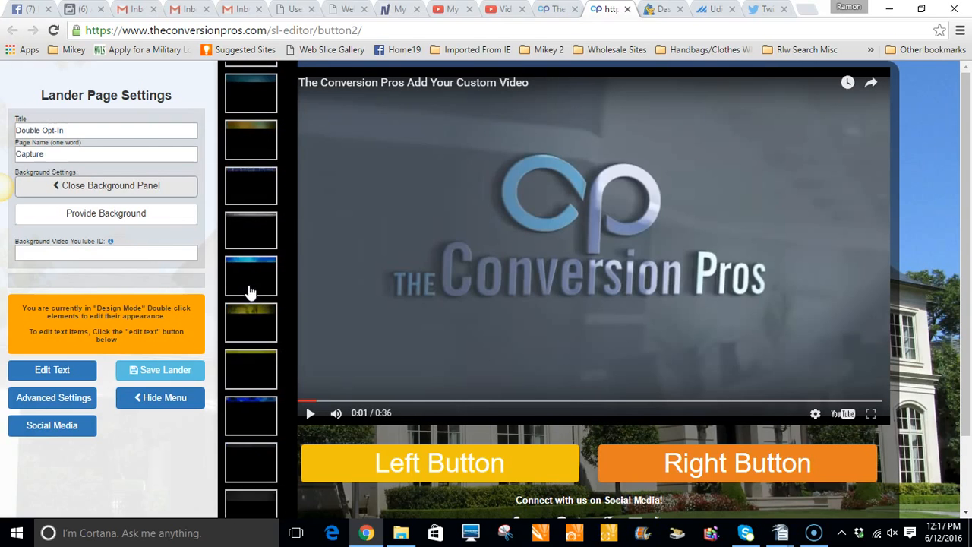
scroll(251, 291, "down", 4)
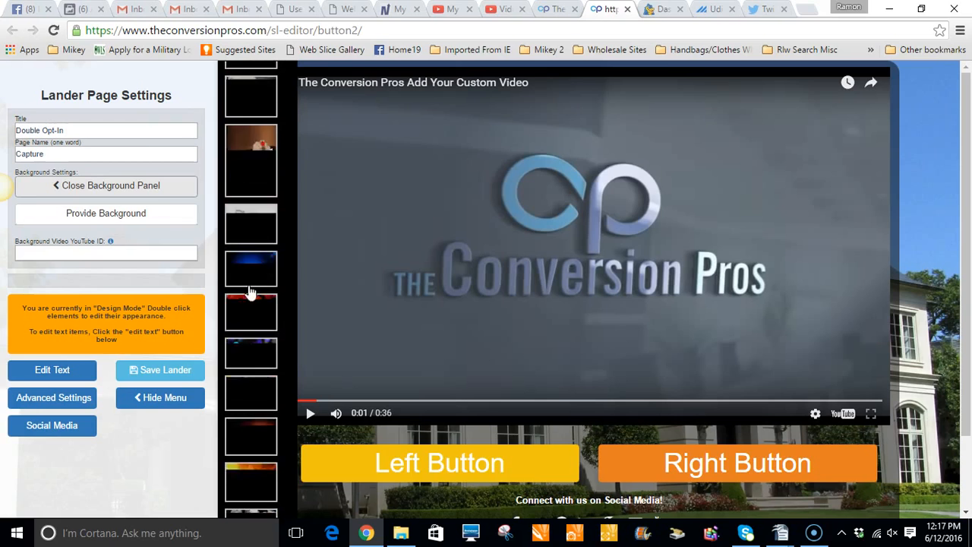
scroll(251, 290, "down", 4)
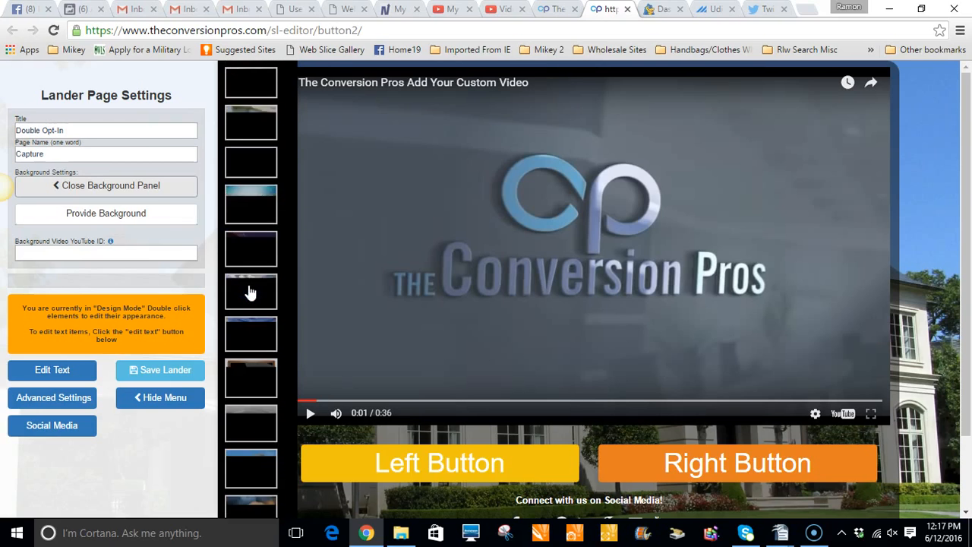
scroll(250, 292, "down", 5)
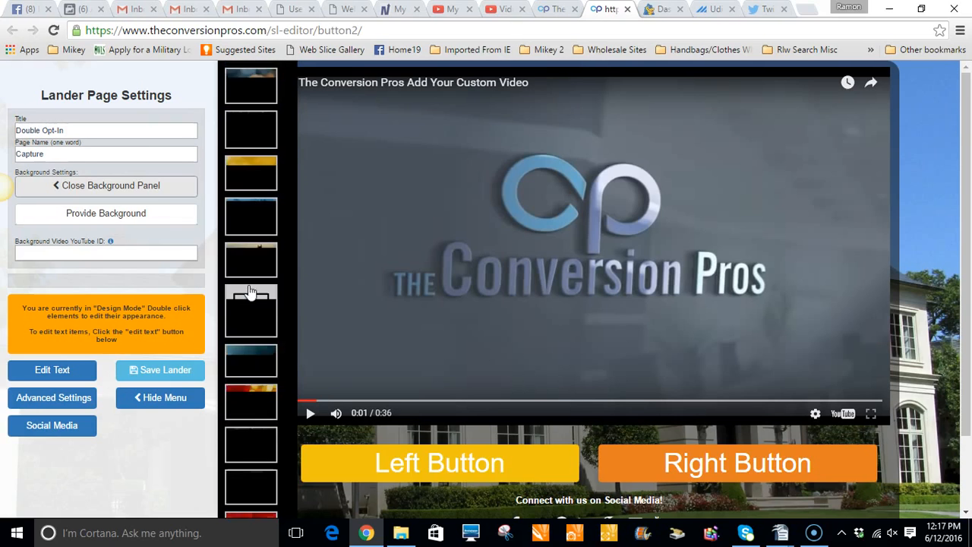
scroll(250, 293, "down", 4)
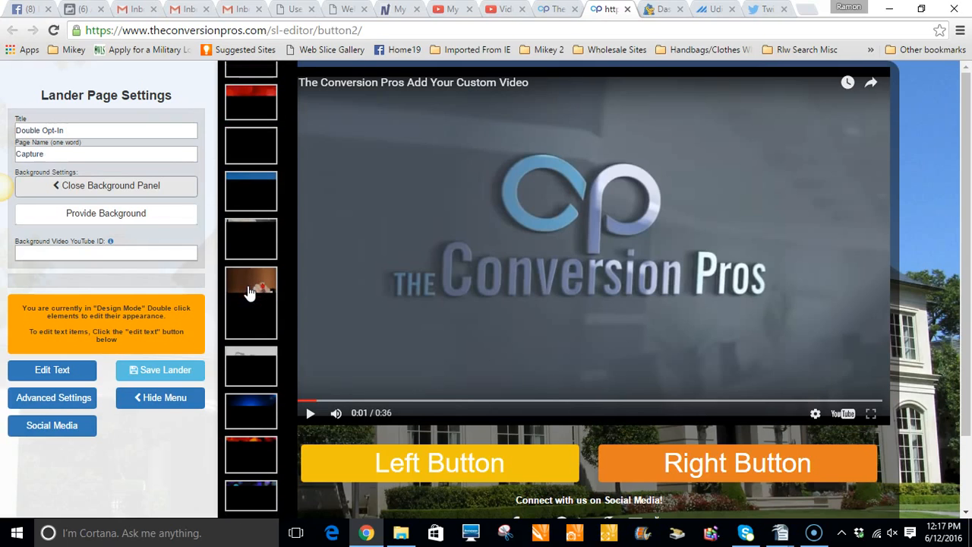
scroll(247, 296, "down", 5)
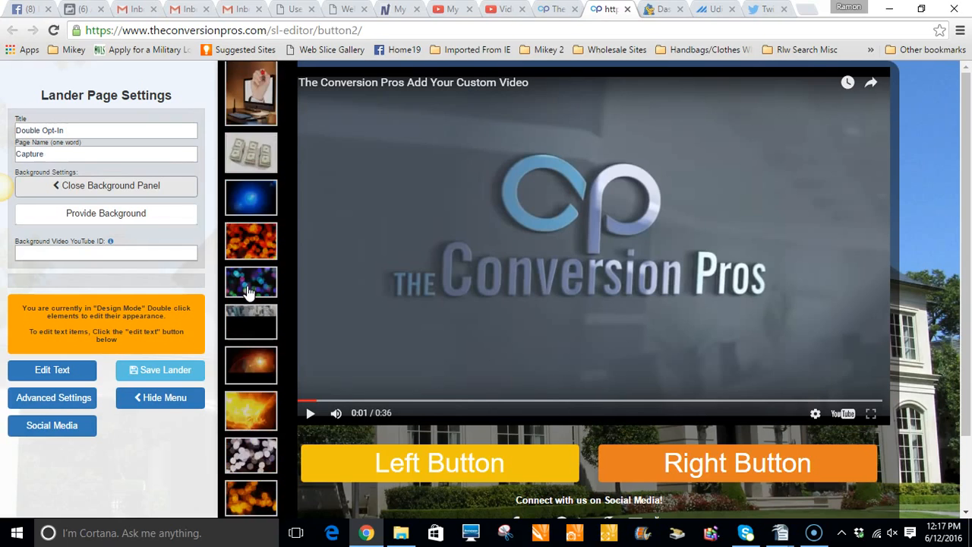
scroll(245, 345, "up", 3)
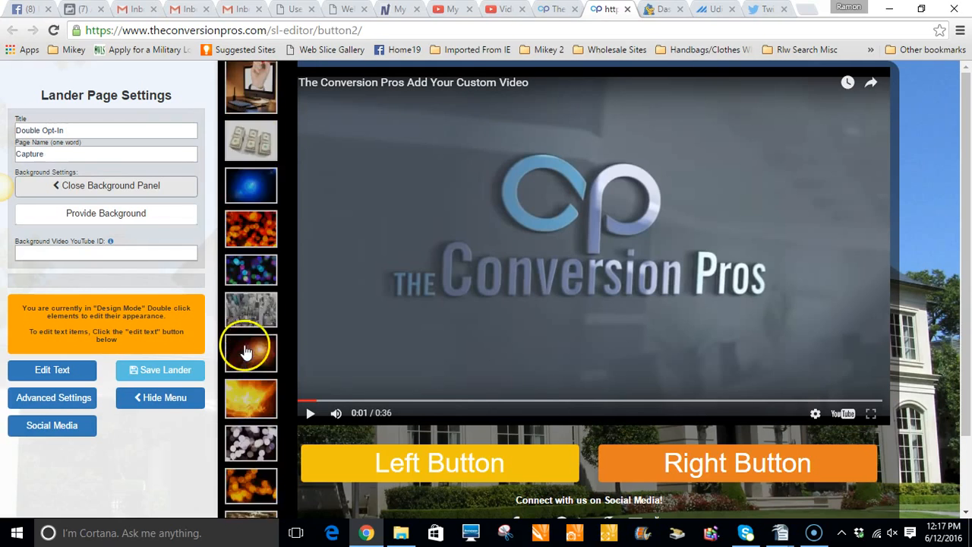
Step: Reveal the address field for providing a custom background, and search Google Images for "money" in a new browser tab
left_click(130, 218)
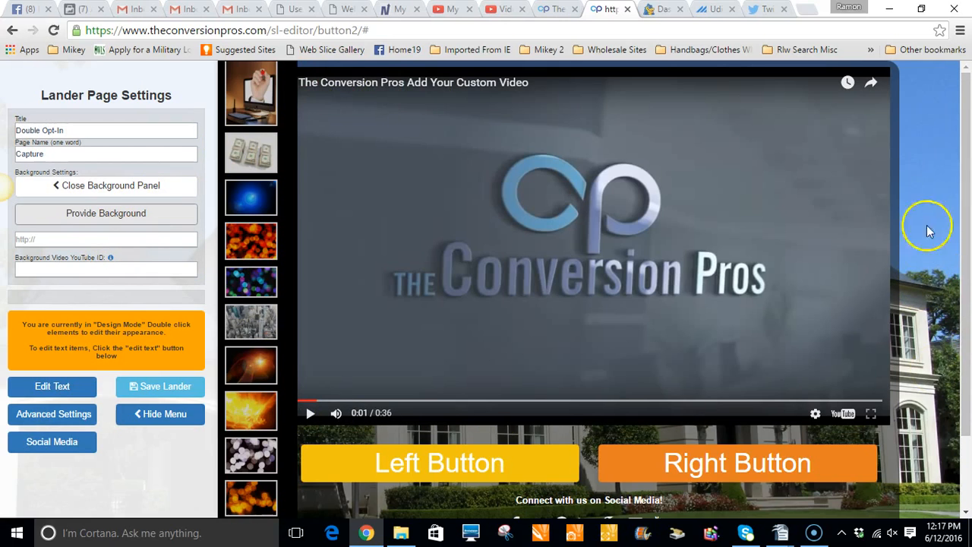
left_click(800, 12)
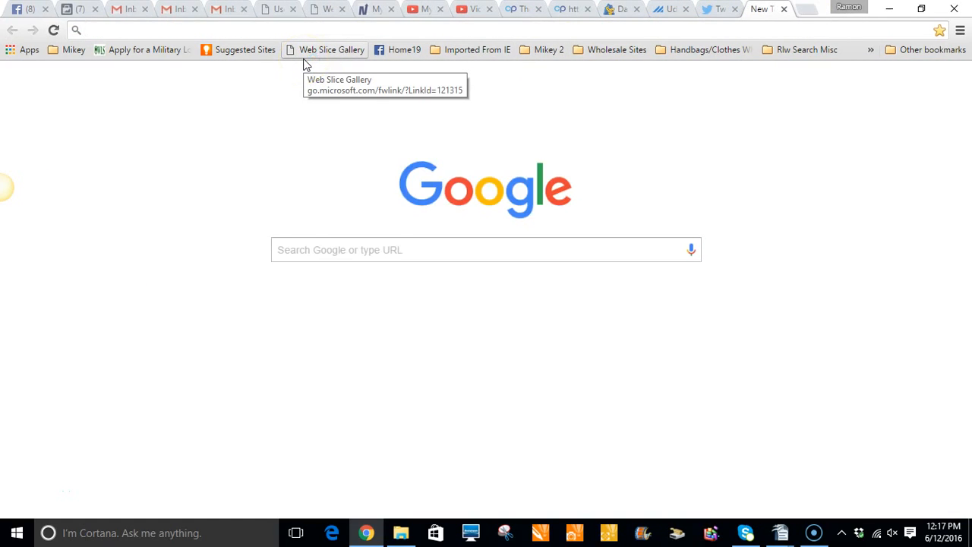
type("money")
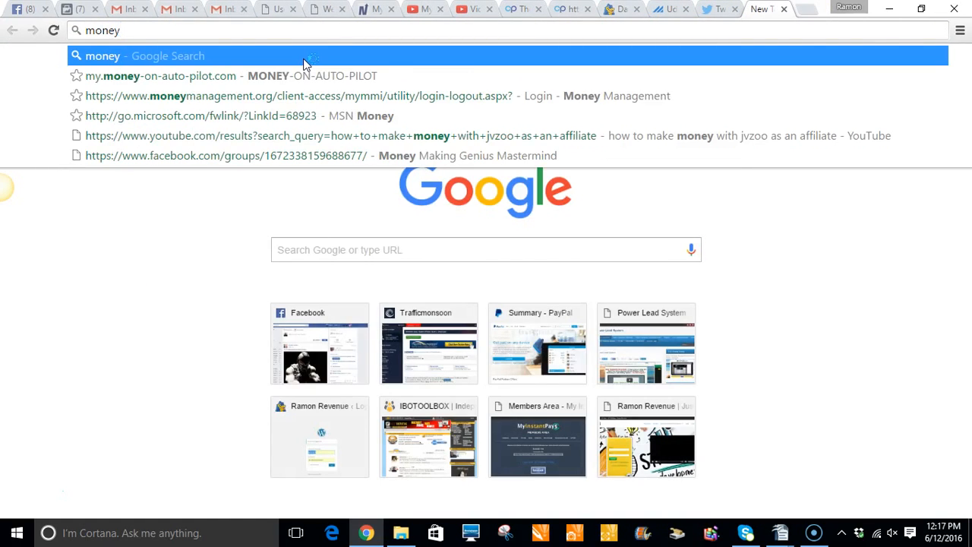
left_click(303, 60)
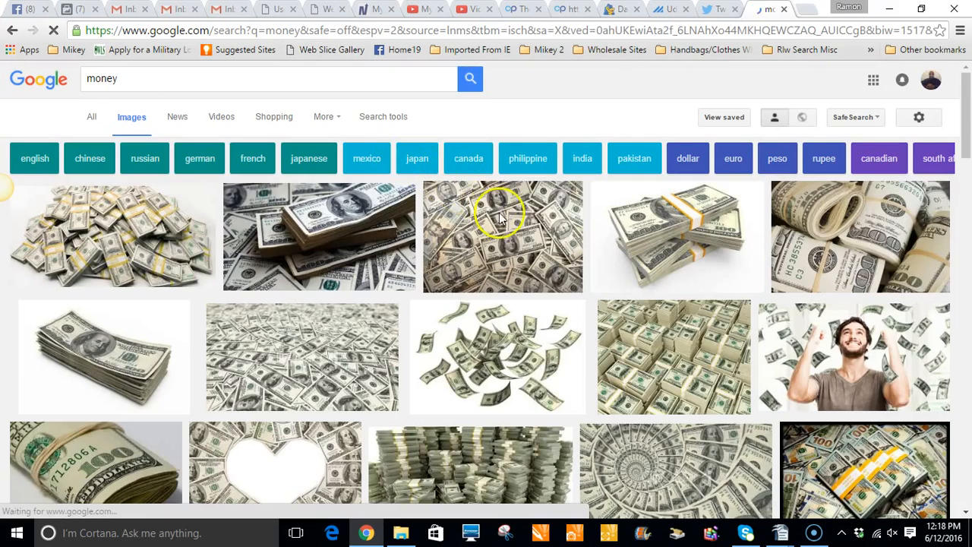
scroll(707, 279, "down", 1)
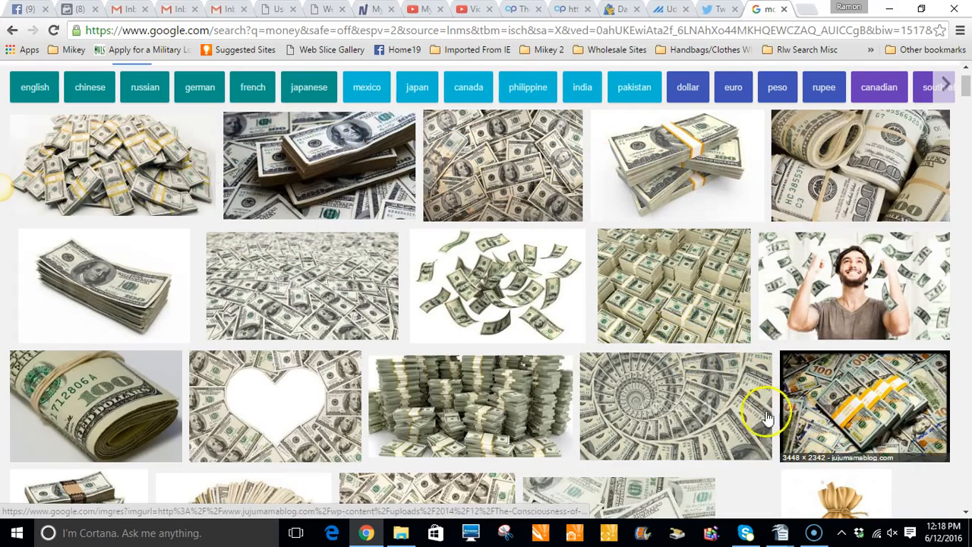
Step: Open the "The Consciousness of Money" picture of banded 100-dollar bills and copy its image address
left_click(862, 403)
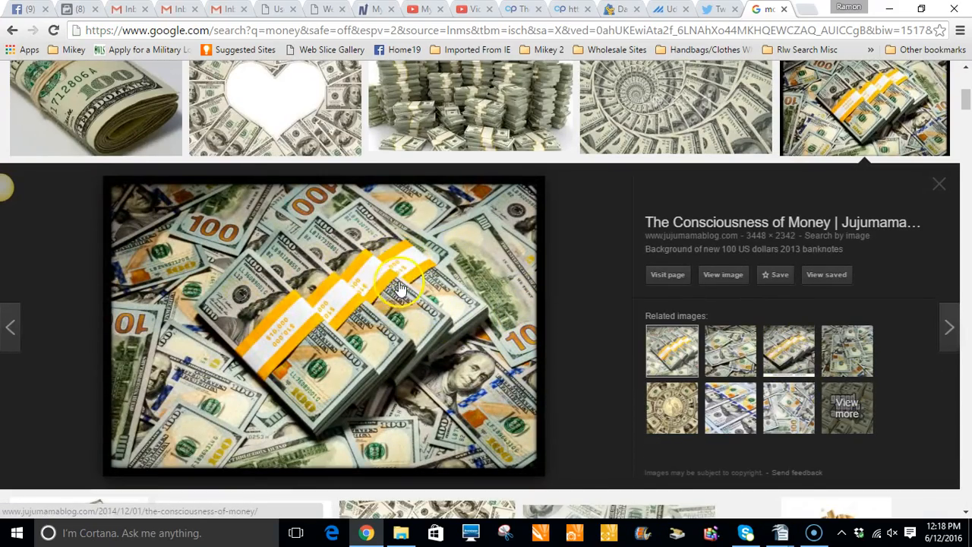
right_click(340, 286)
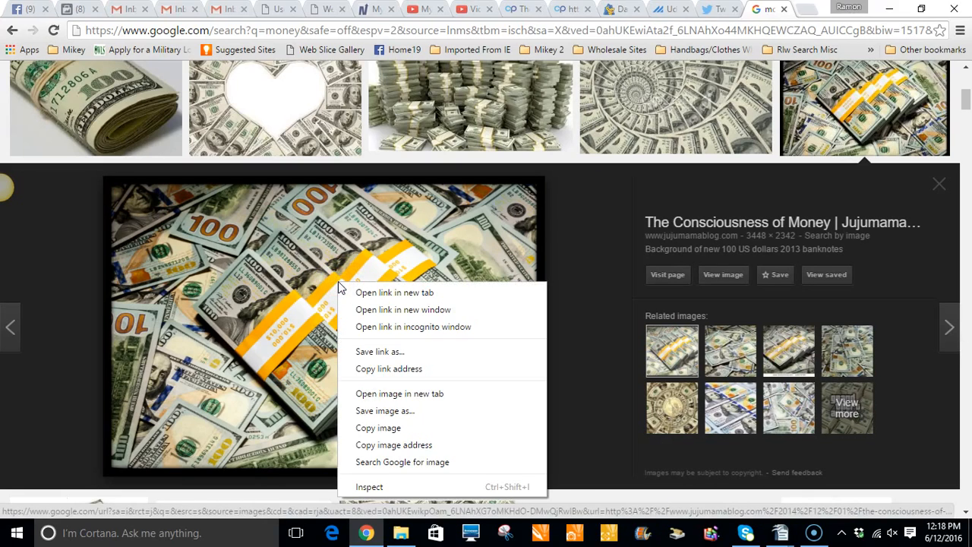
left_click(377, 448)
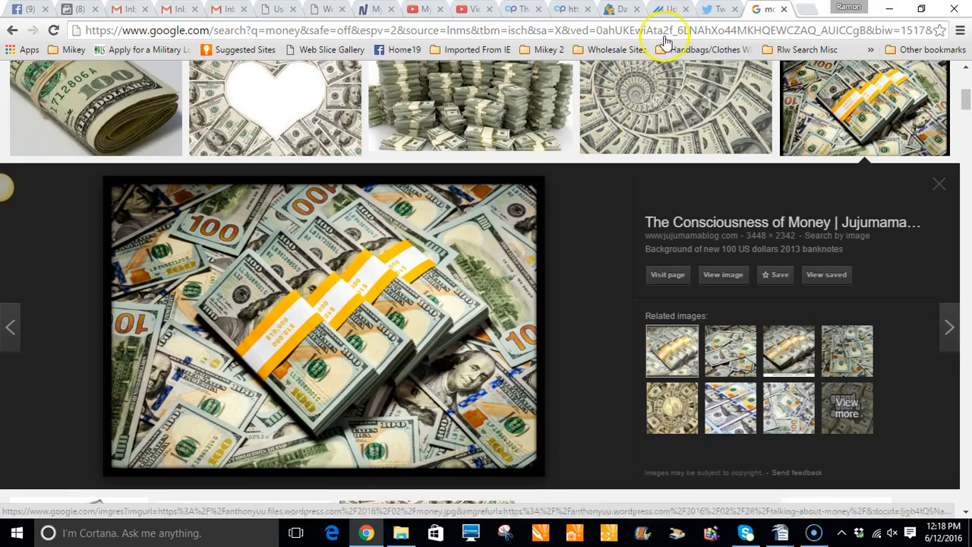
Step: Return to the lander editor, paste the copied image address as the provided background, and save the lander
left_click(575, 9)
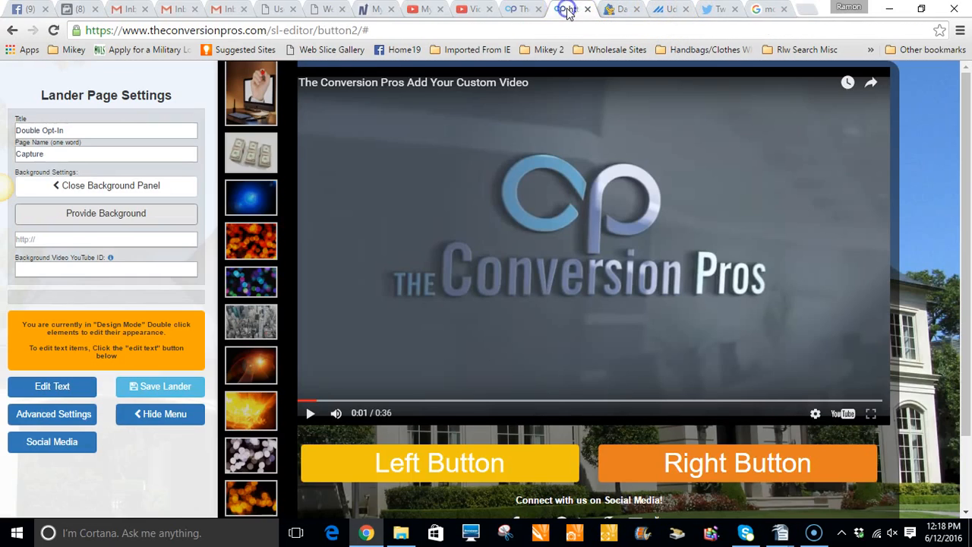
left_click(61, 242)
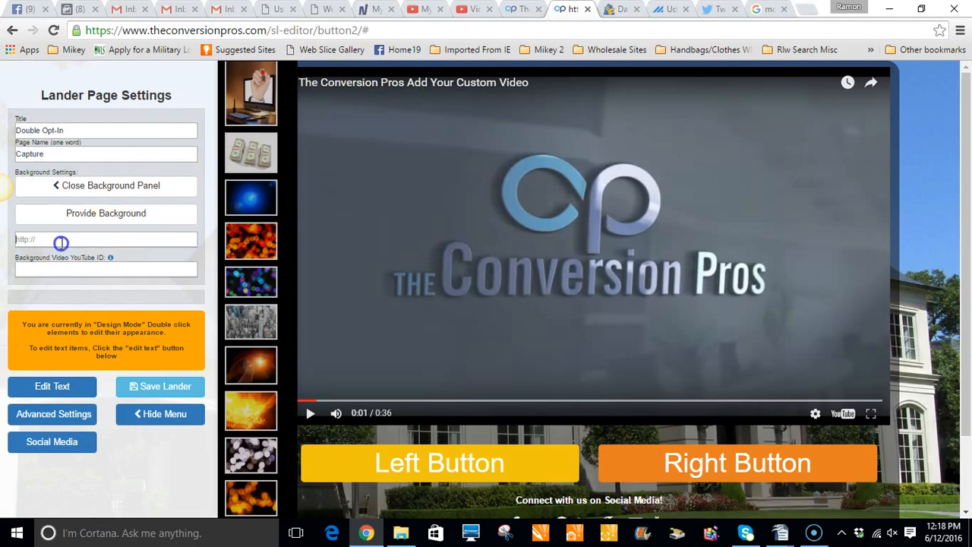
key("ctrl+v")
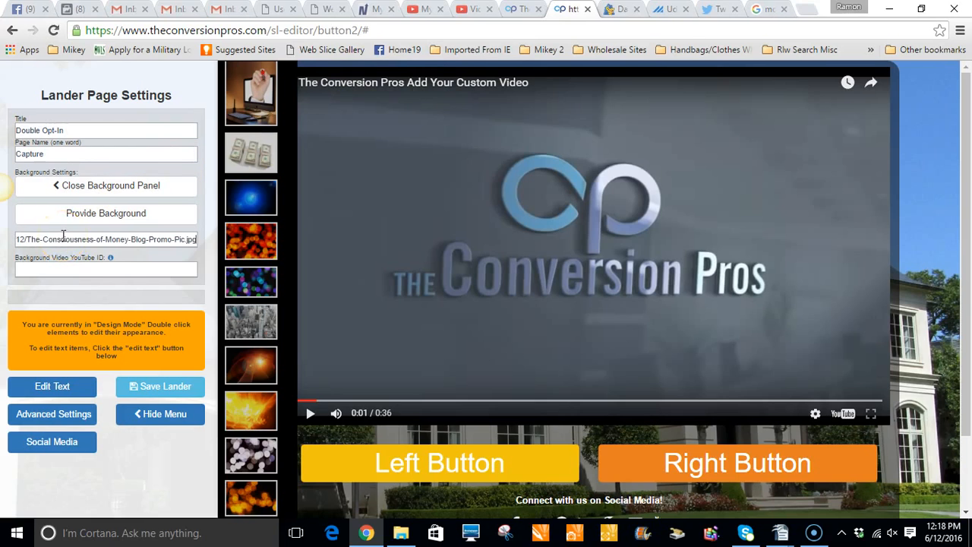
left_click(150, 389)
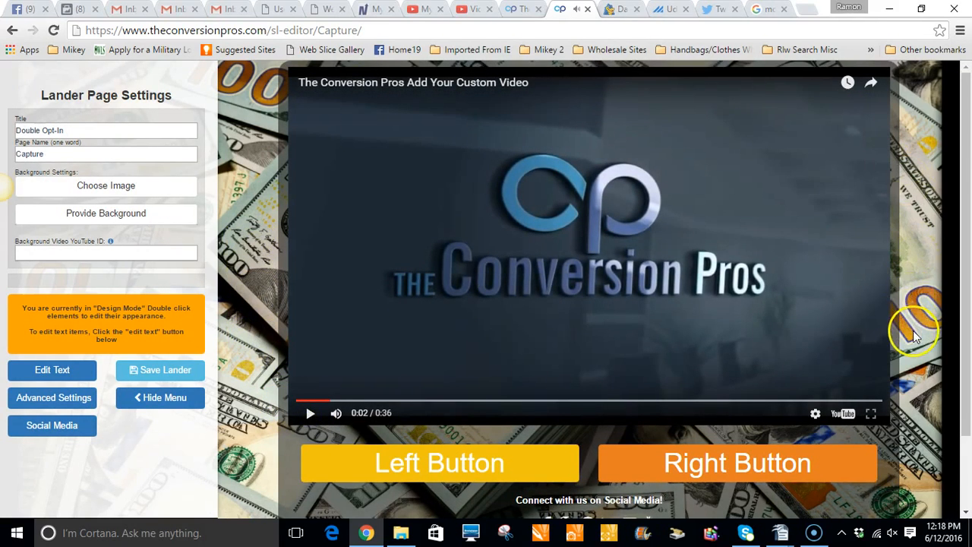
Step: Look over the lander page down to its two buttons and social icons, and switch it to text edit mode
scroll(909, 281, "down", 2)
scroll(885, 318, "up", 2)
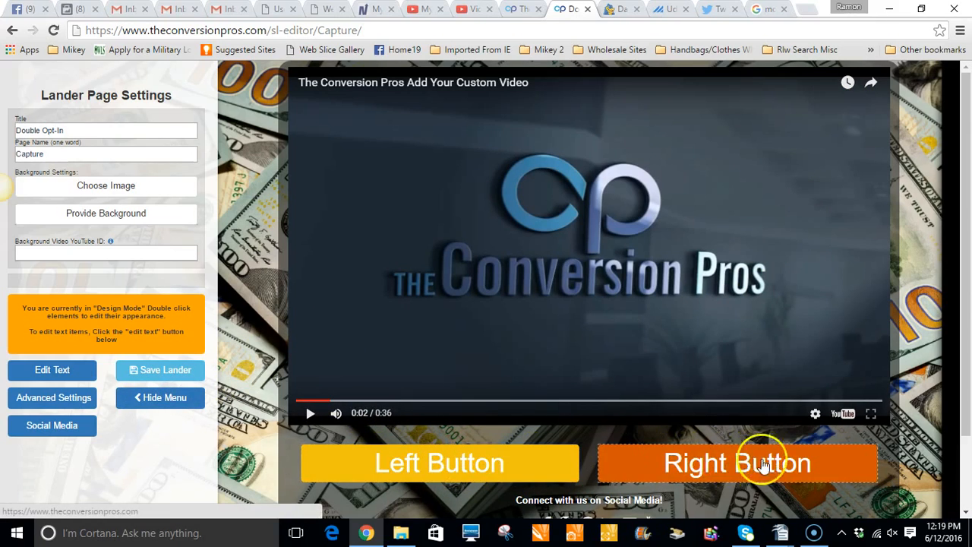
scroll(714, 433, "down", 1)
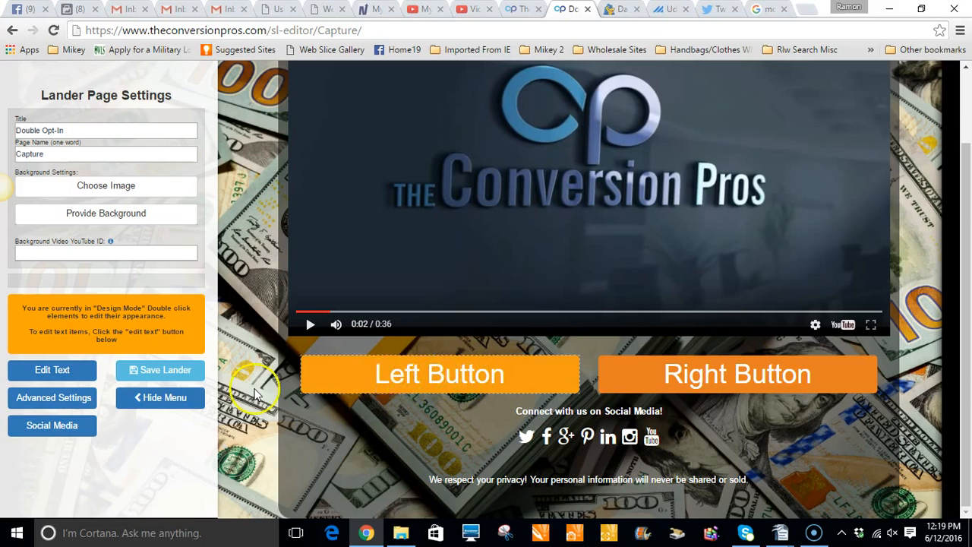
left_click(54, 370)
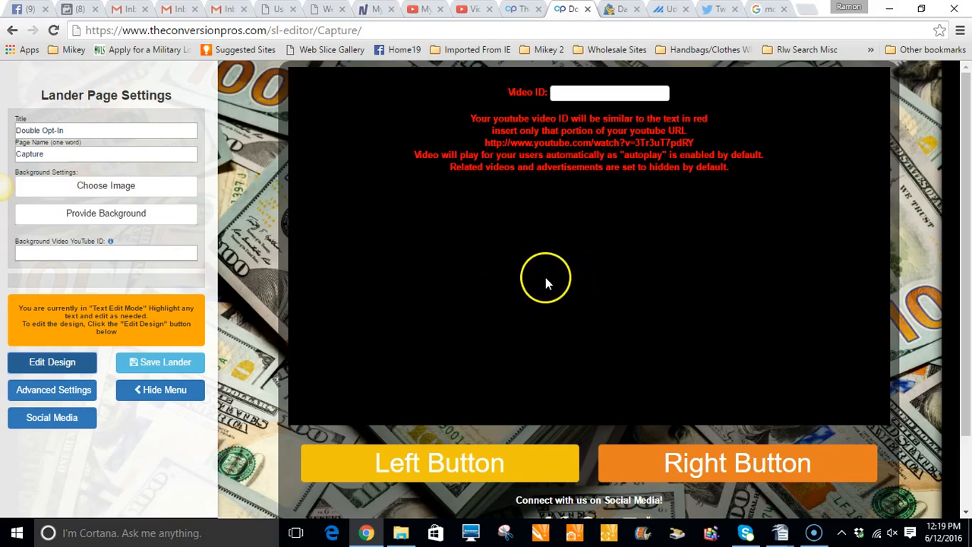
Step: Switch to the YouTube video "My Results after 1 week with Web Wealth System" and copy its video ID, 4VyYCobNr3E, from the address
left_click(423, 14)
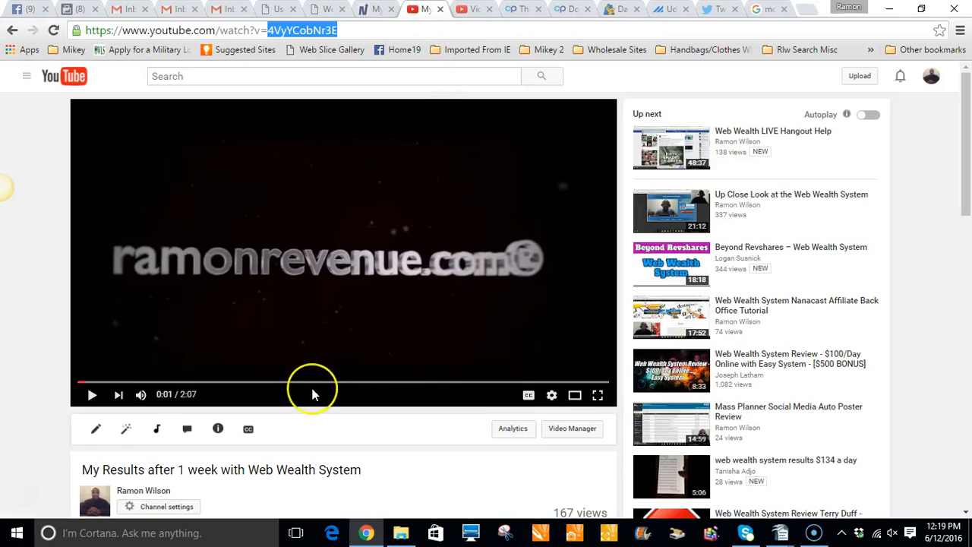
scroll(314, 394, "down", 1)
scroll(312, 395, "up", 1)
scroll(312, 395, "down", 2)
scroll(312, 395, "up", 1)
scroll(311, 391, "down", 1)
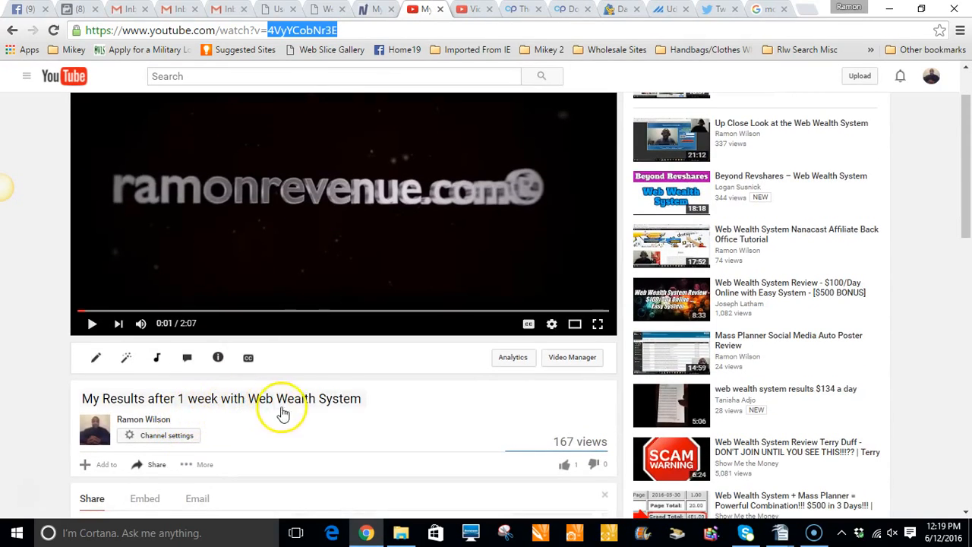
scroll(315, 410, "up", 1)
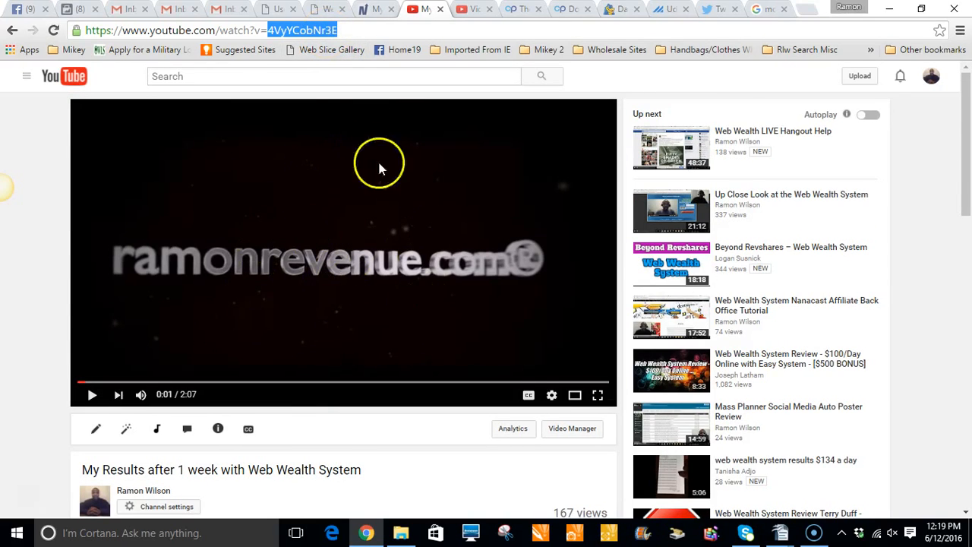
right_click(312, 31)
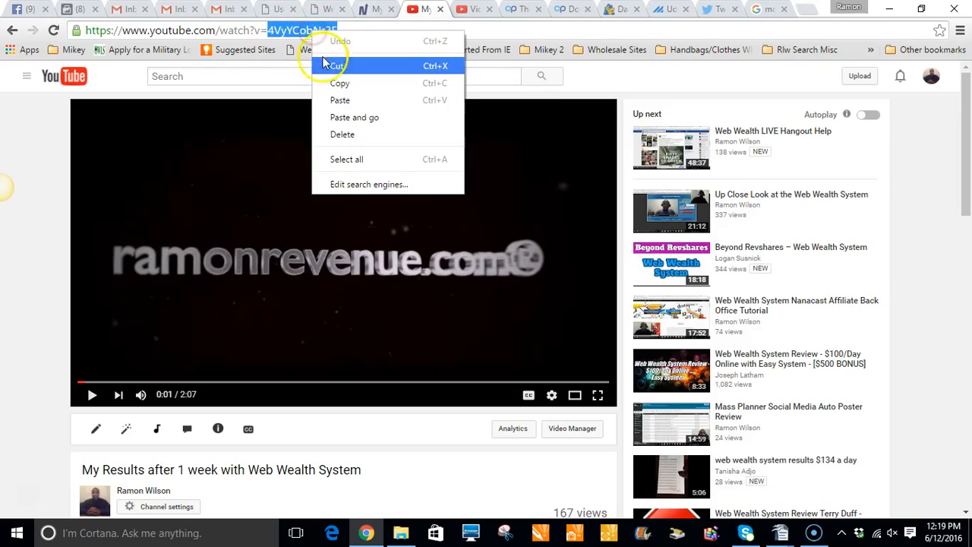
left_click(333, 82)
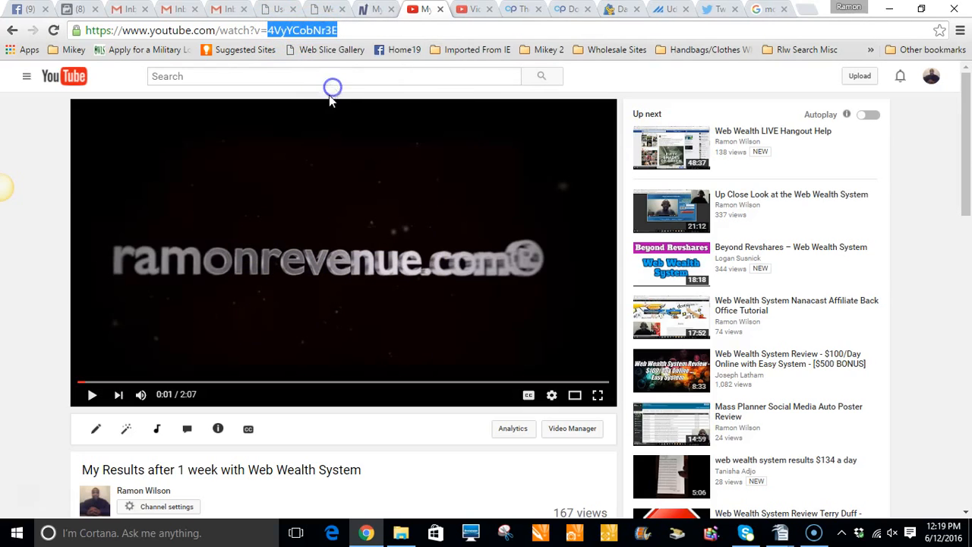
Step: Return to the lander editor, set the page's Video ID to the copied 4VyYCobNr3E, and save the lander
left_click(581, 9)
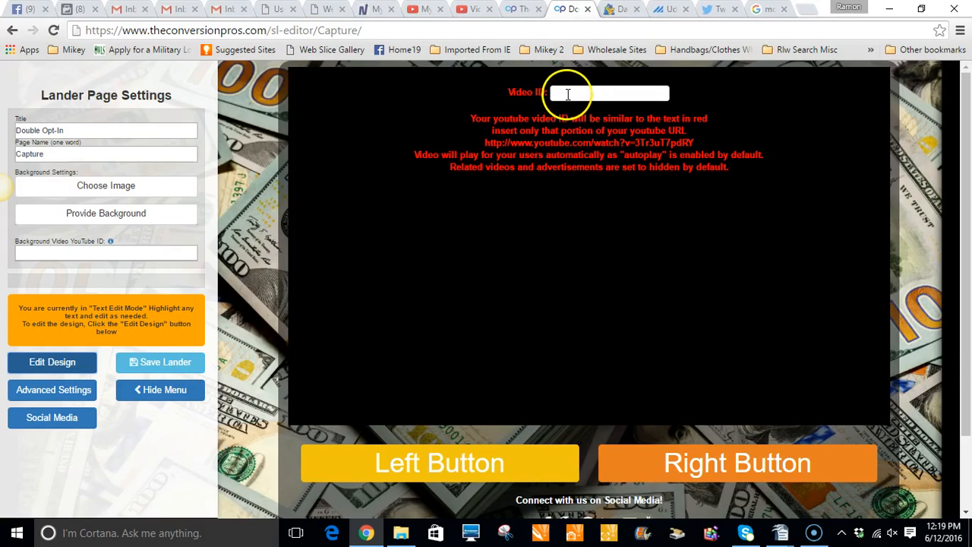
left_click(568, 94)
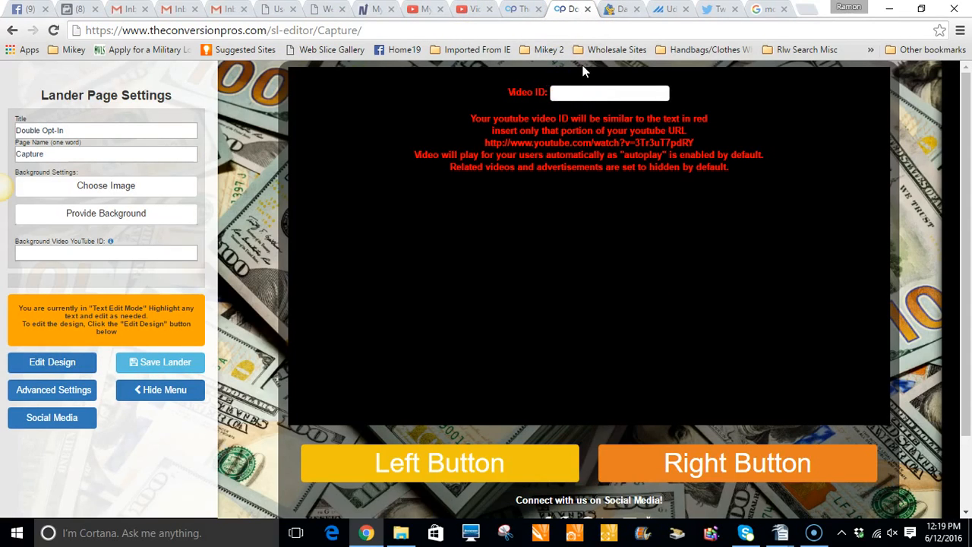
left_click(602, 163)
scroll(590, 230, "down", 1)
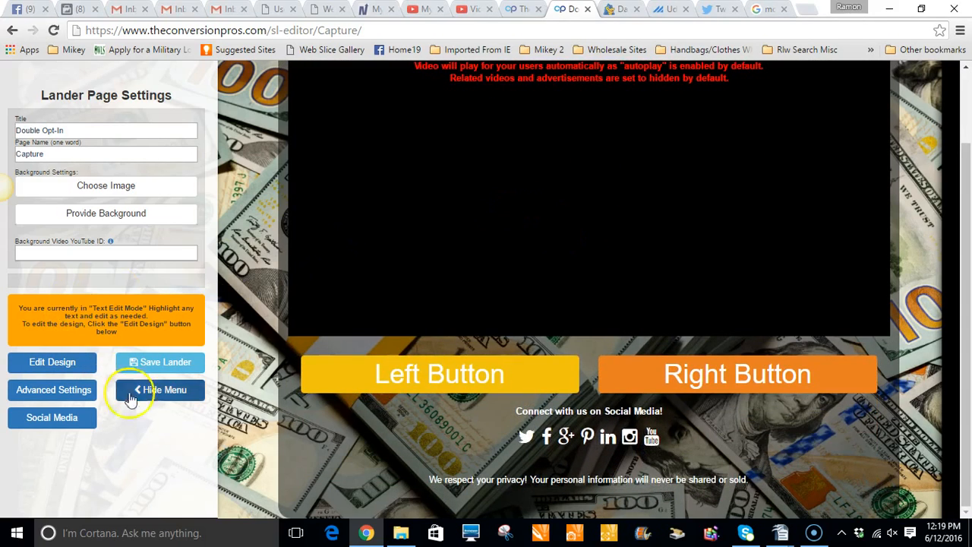
left_click(161, 364)
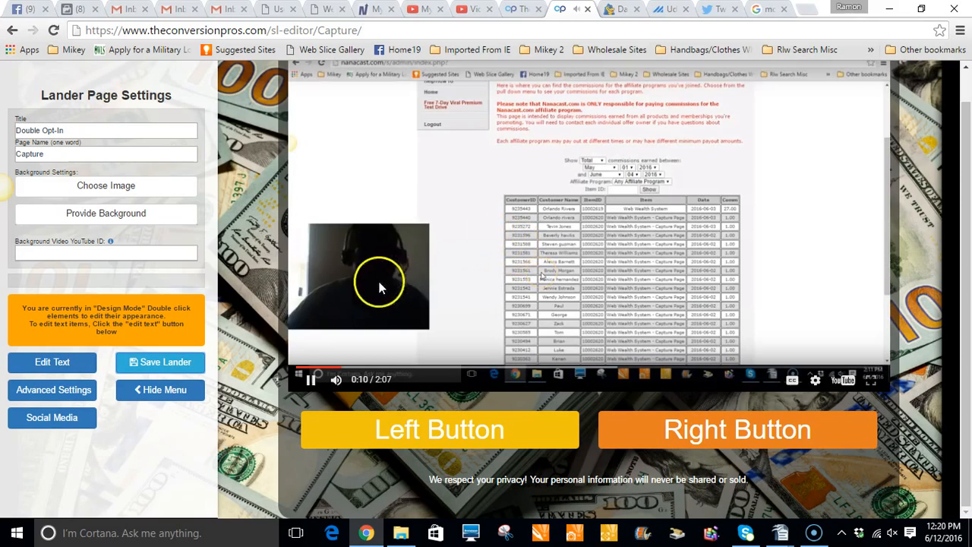
Step: Pause the embedded video, switch the lander to text edit mode, and revisit the YouTube video's address before returning to the editor
left_click(312, 376)
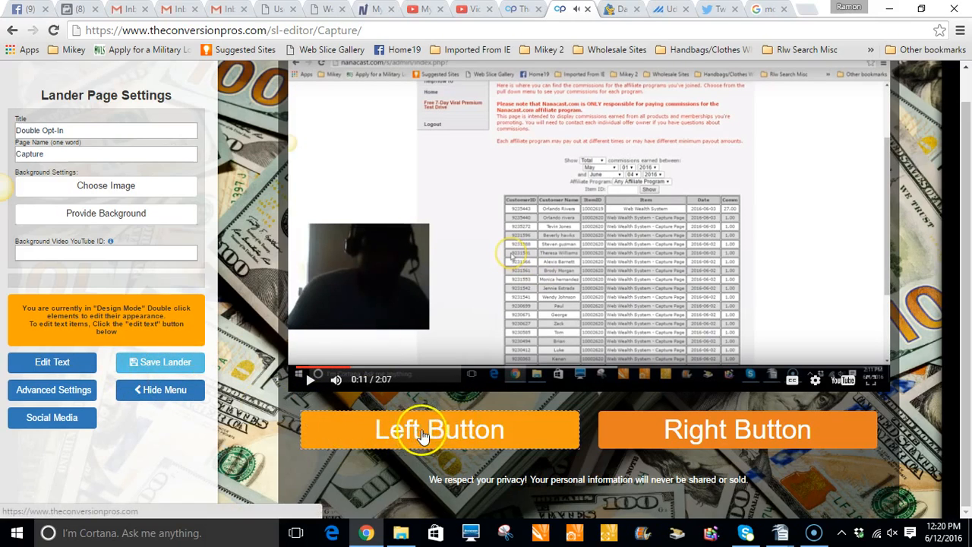
left_click(53, 362)
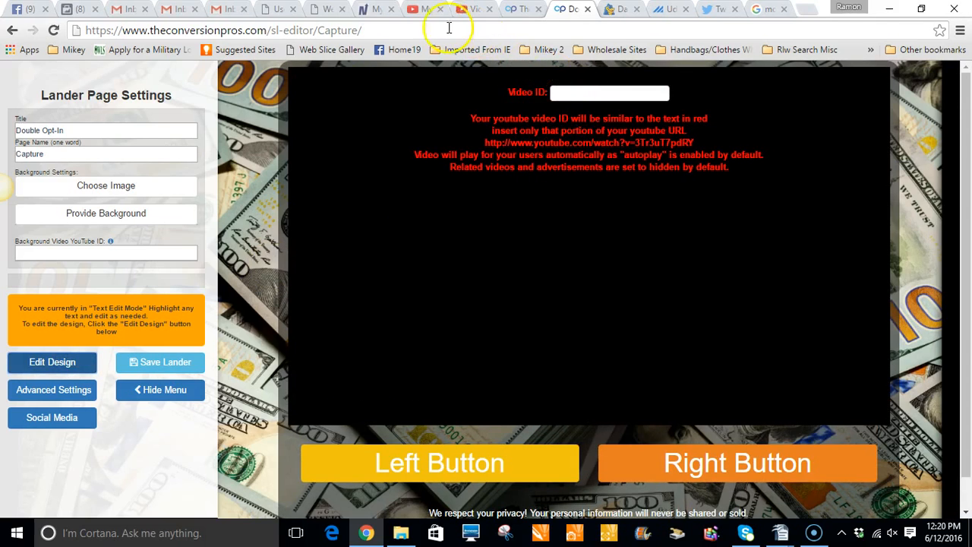
left_click(420, 14)
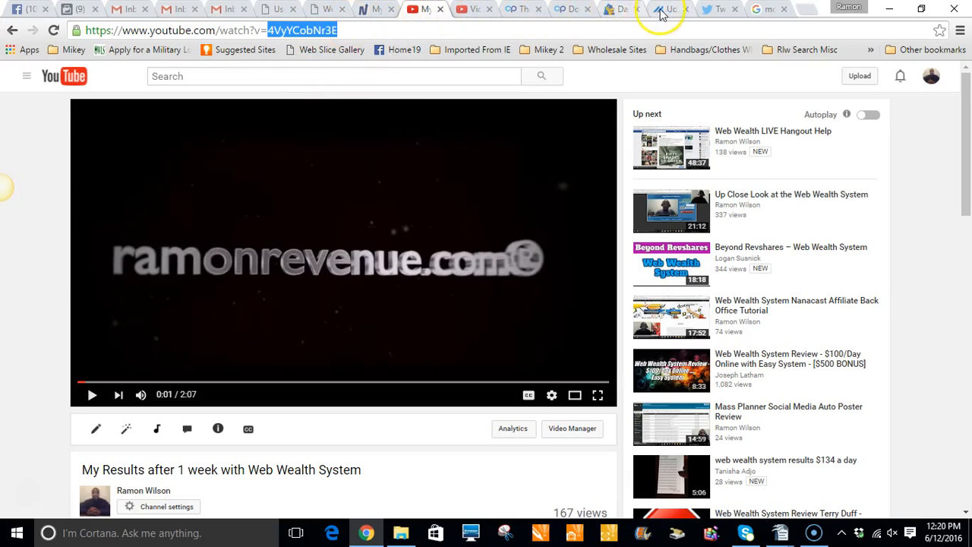
left_click(559, 12)
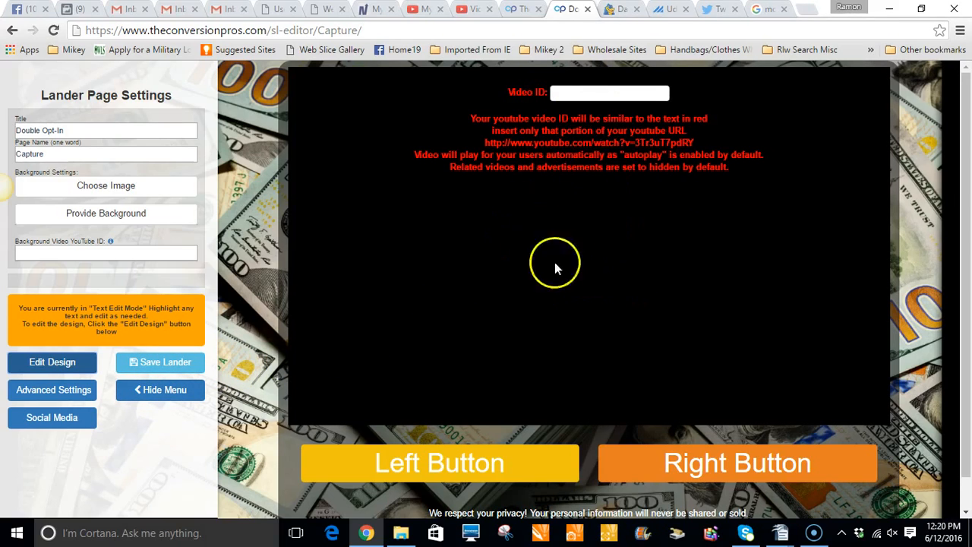
scroll(476, 270, "down", 1)
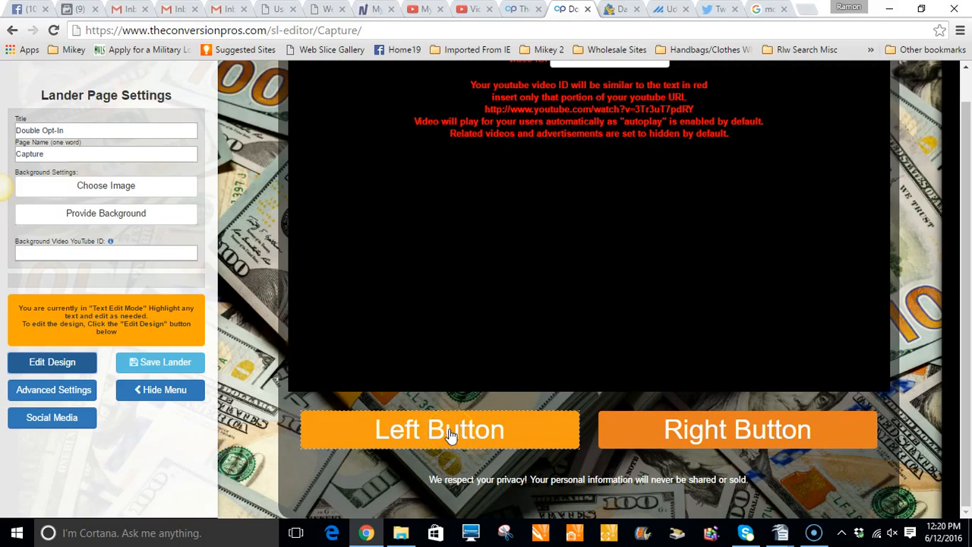
Step: Replace the Left Button's label with "More Info"
left_click(504, 432)
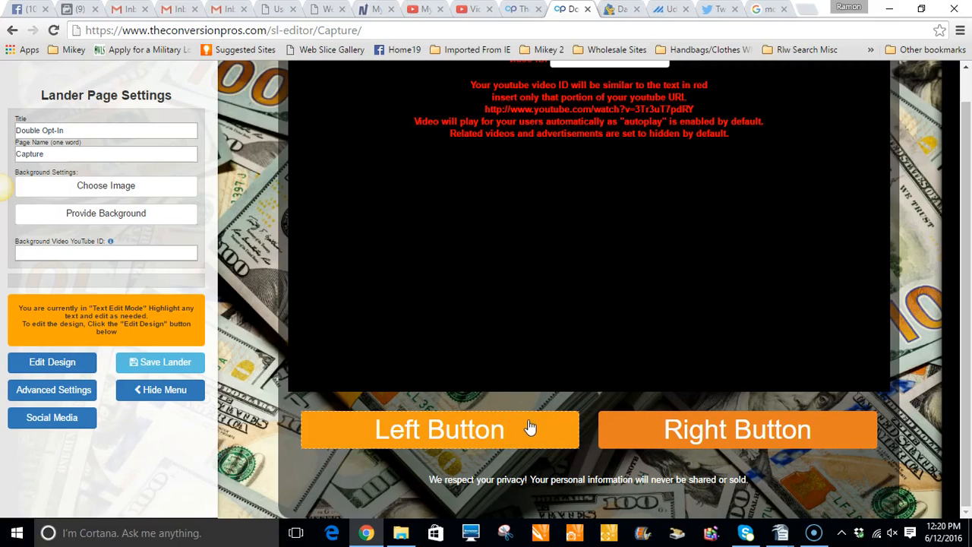
key("BackSpace")
key("BackSpace")
key("BackSpace")
key("BackSpace")
key("BackSpace")
key("BackSpace")
key("BackSpace")
key("BackSpace")
key("BackSpace")
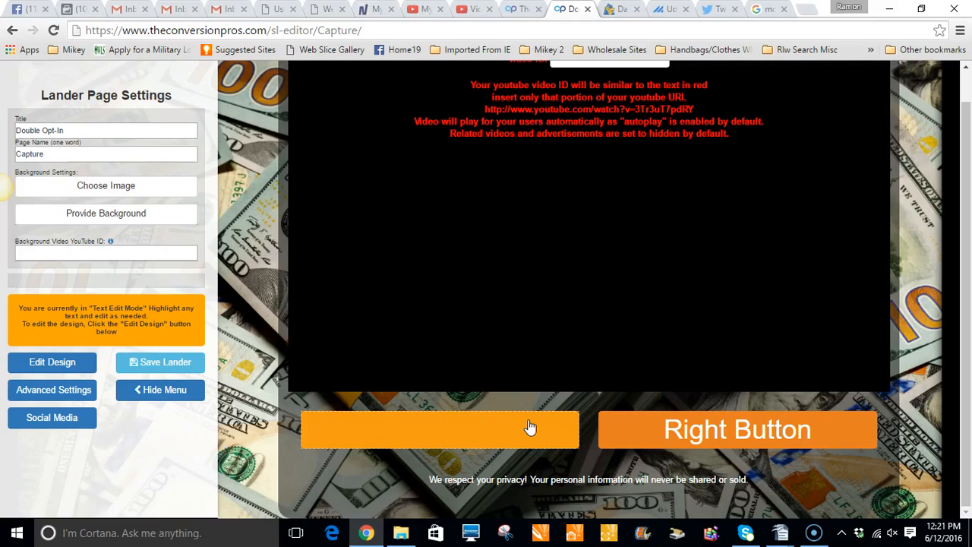
type("ore")
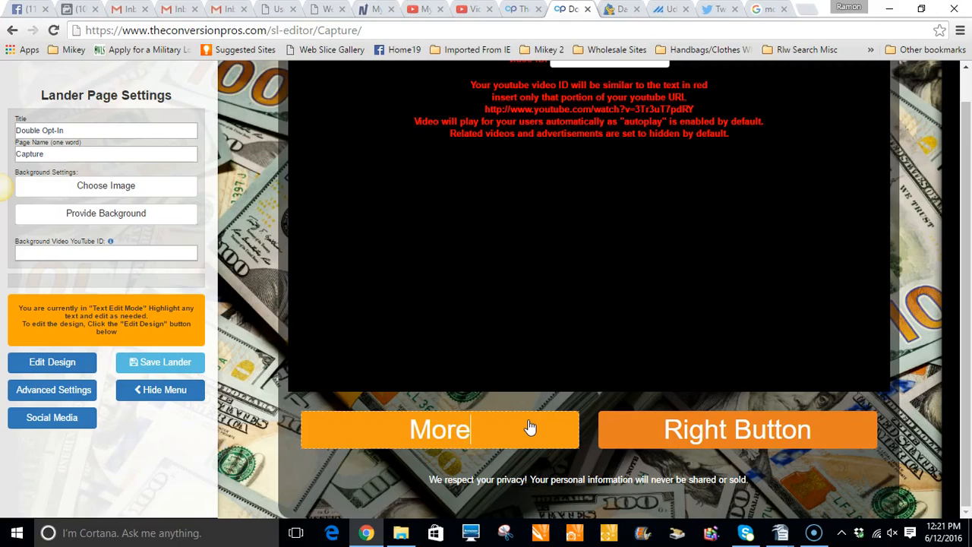
type(" Info")
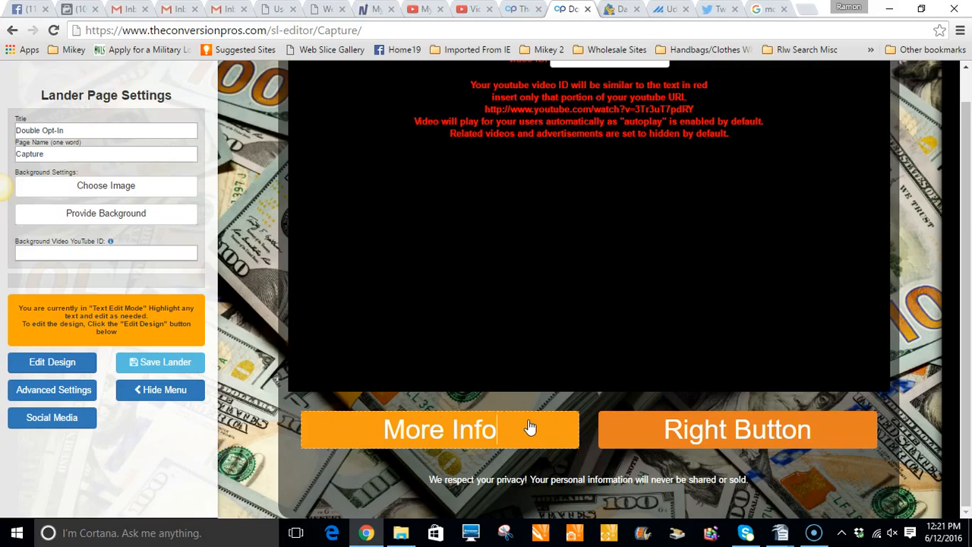
Step: Replace the Right Button's label with "Buy Now"
left_click(797, 427)
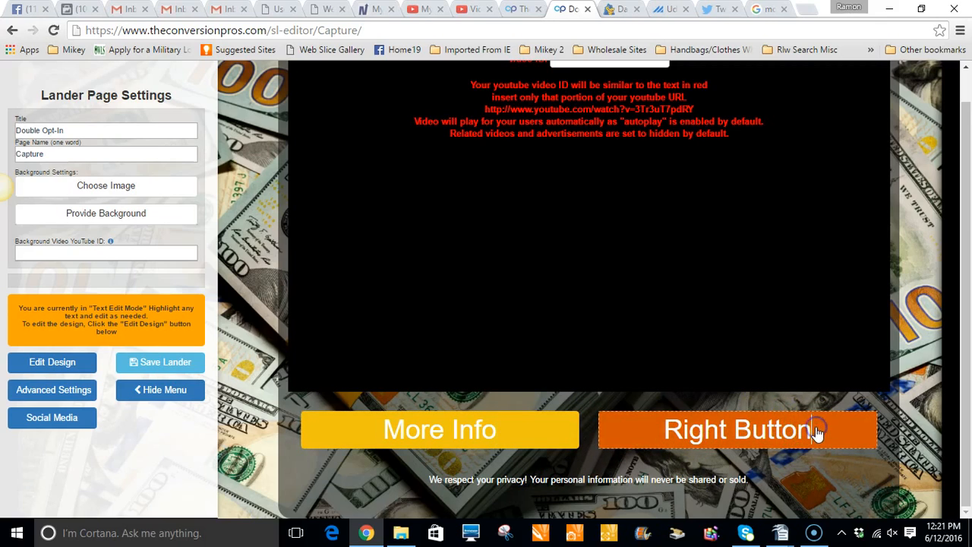
key("BackSpace")
key("BackSpace")
key("BackSpace")
key("BackSpace")
key("BackSpace")
key("BackSpace")
key("BackSpace")
key("BackSpace")
key("BackSpace")
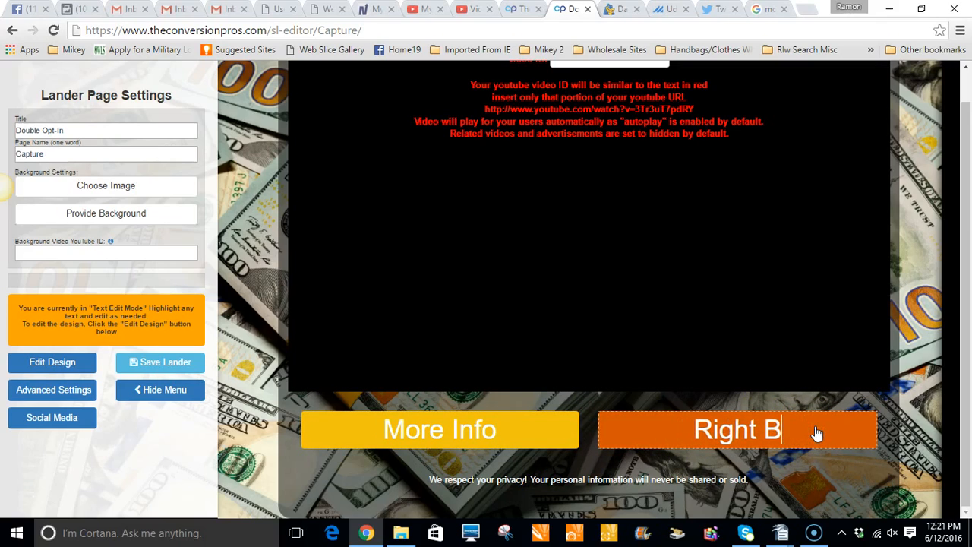
key("BackSpace")
key("BackSpace")
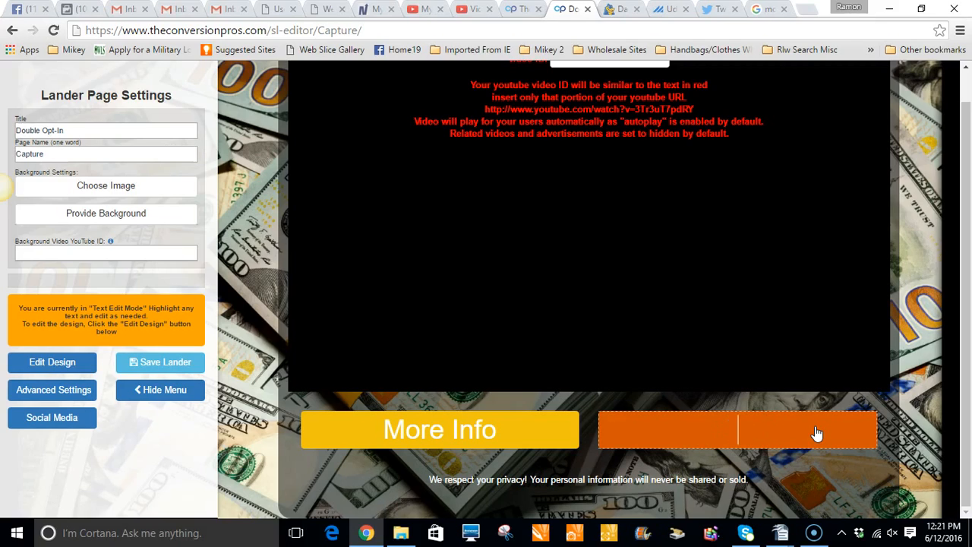
type("Buy Now")
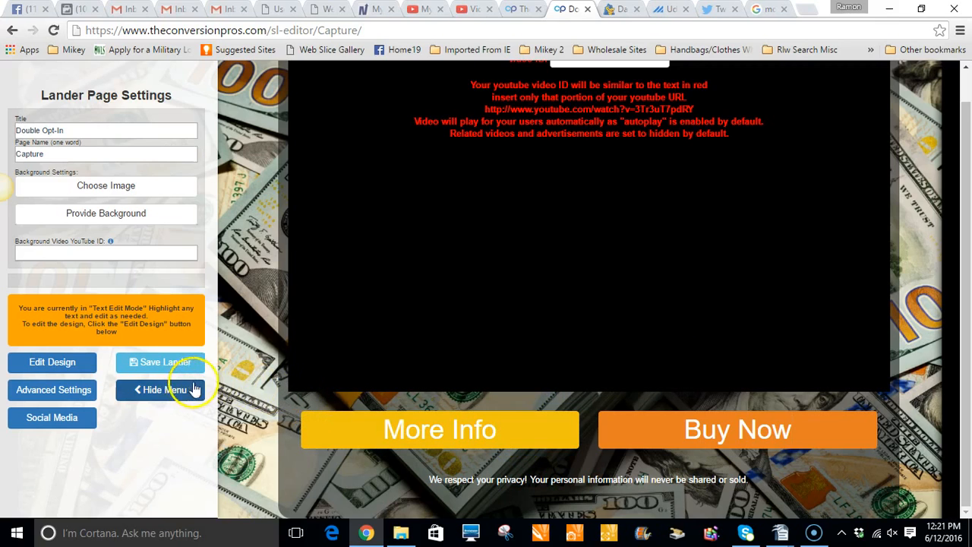
Step: Switch the lander back to design mode and set the More Info button's text color to black in the Attribute Editor
left_click(66, 366)
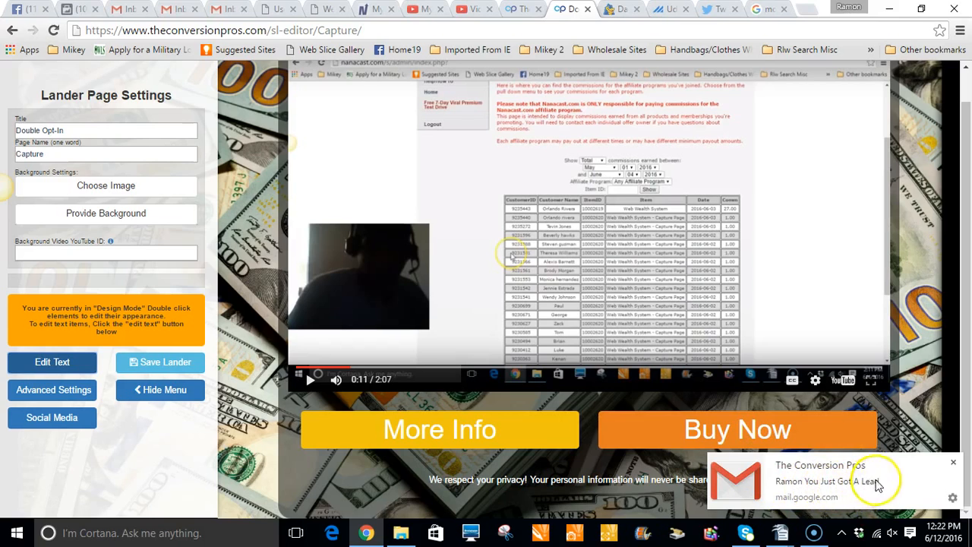
left_click(951, 462)
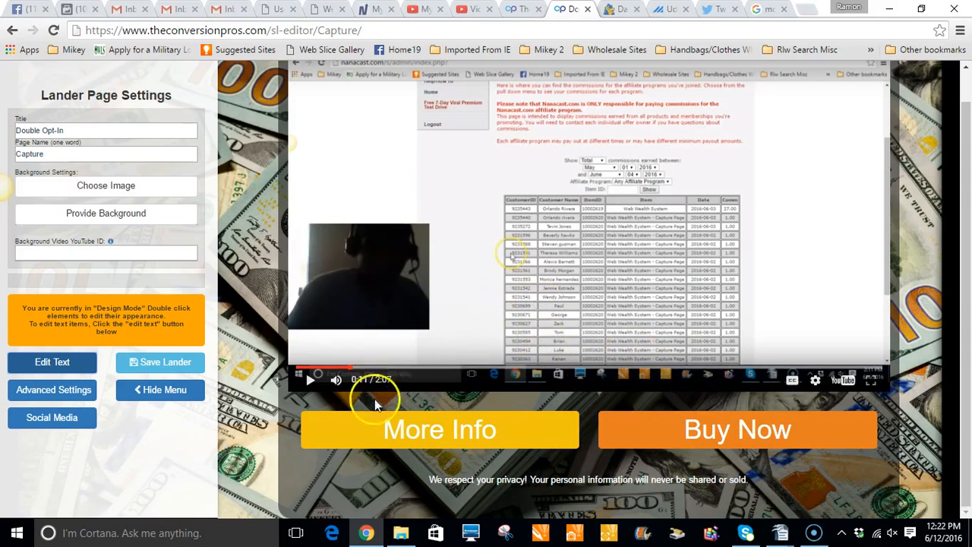
double_click(525, 438)
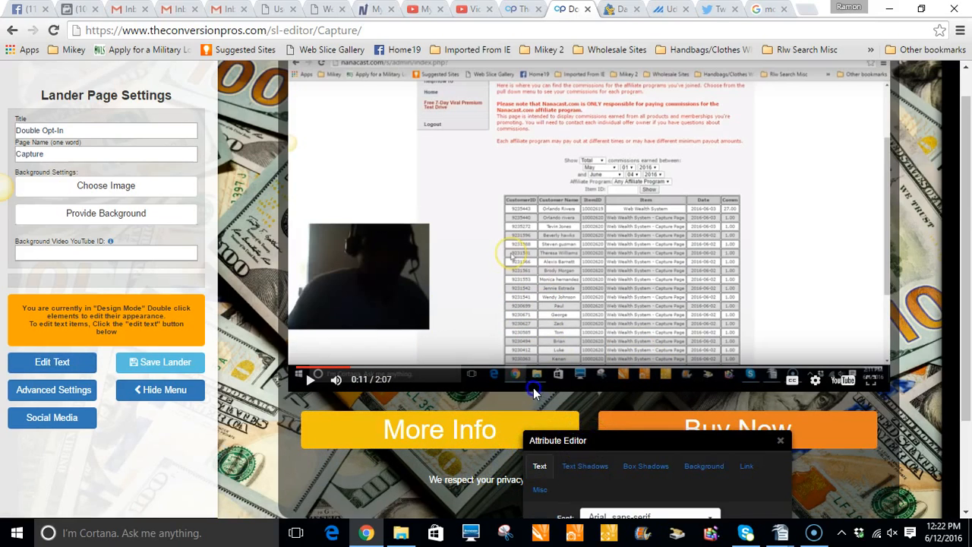
left_click_drag(631, 436, 682, 173)
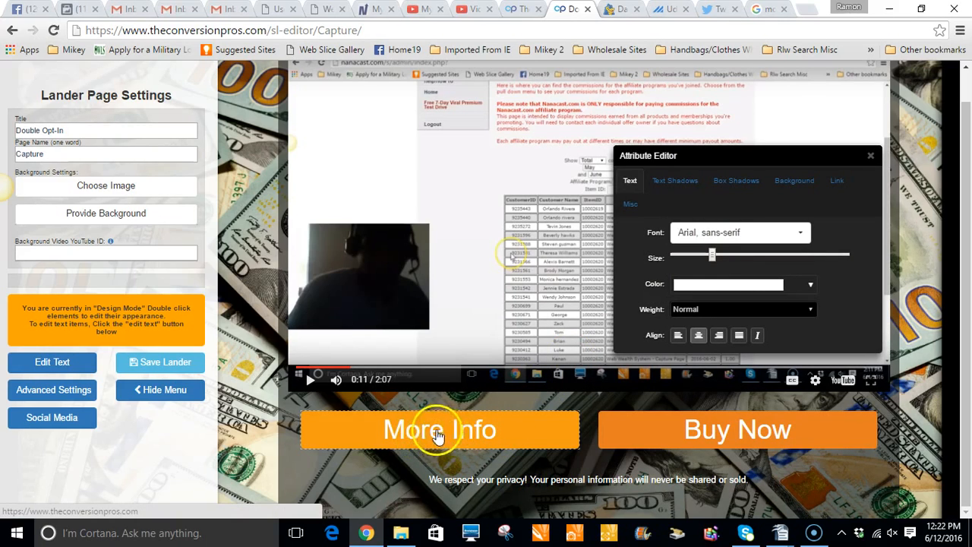
left_click(811, 287)
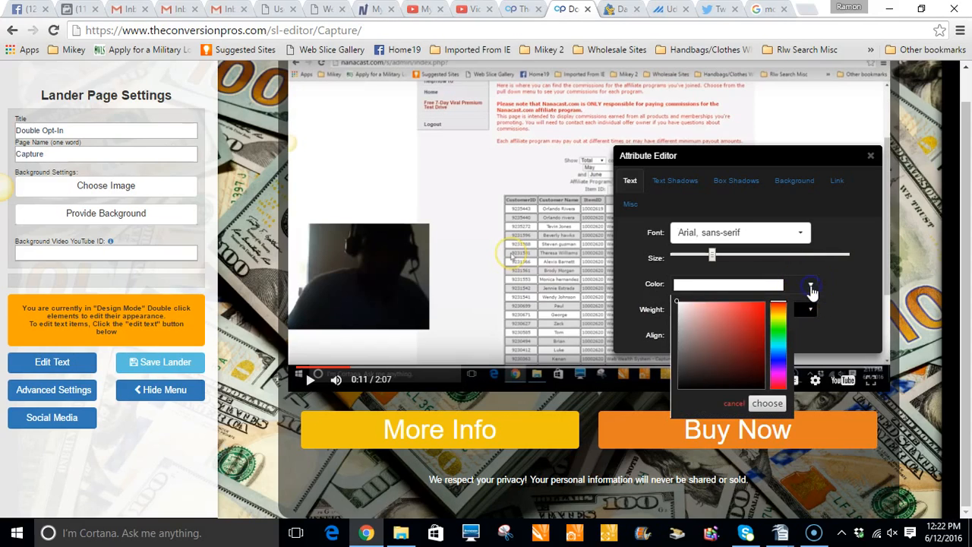
mouse_move(676, 307)
left_mouse_down()
mouse_move(685, 287)
mouse_move(683, 394)
left_mouse_up()
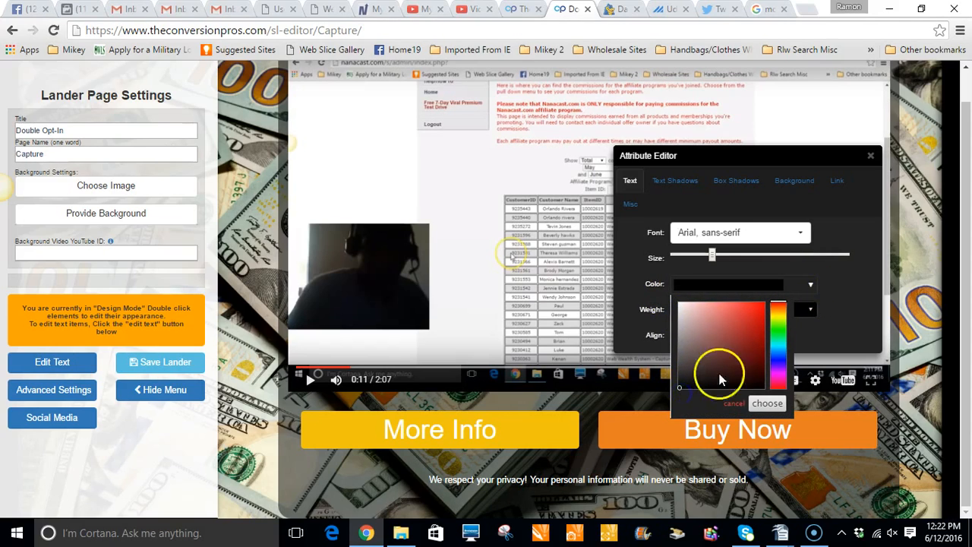
left_click(764, 402)
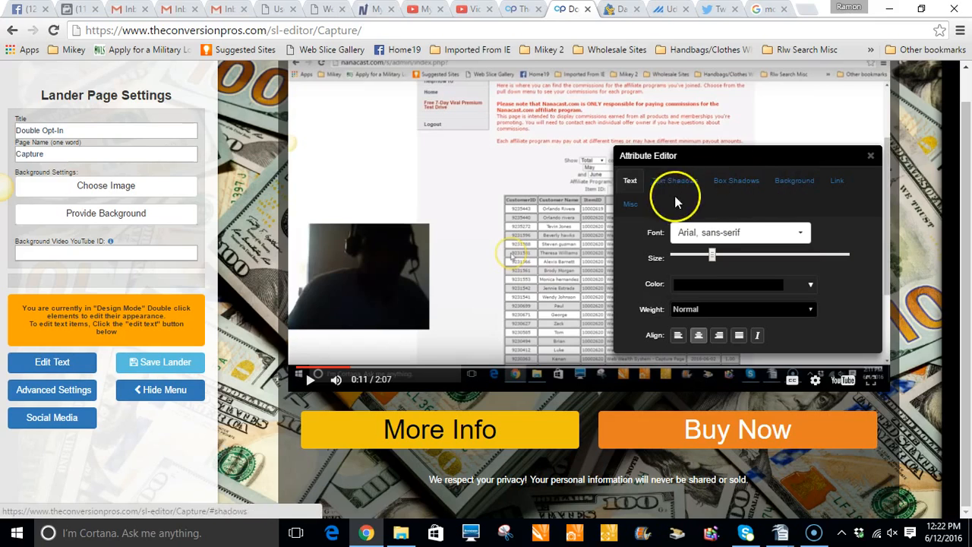
Step: Open the link settings of the More Info button for editing its URL
left_click(526, 433)
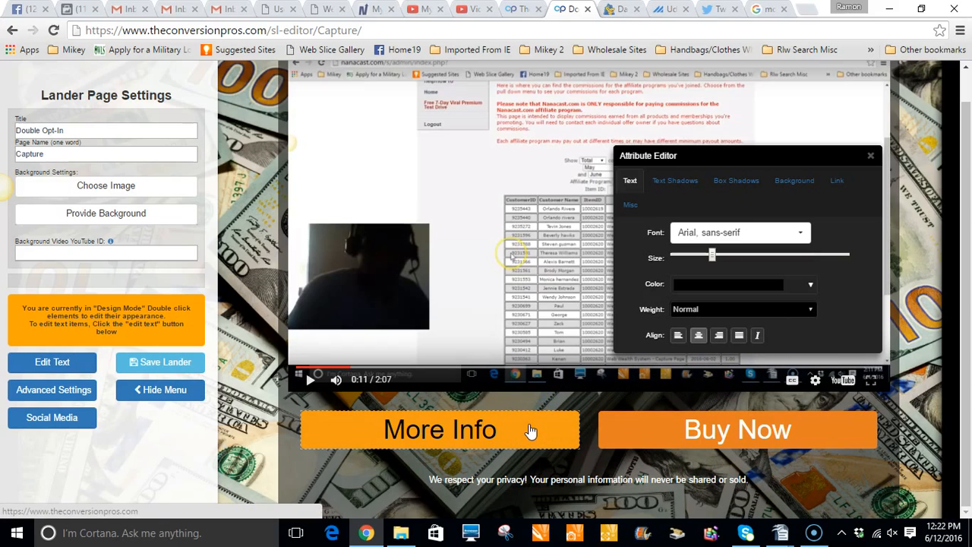
left_click(835, 184)
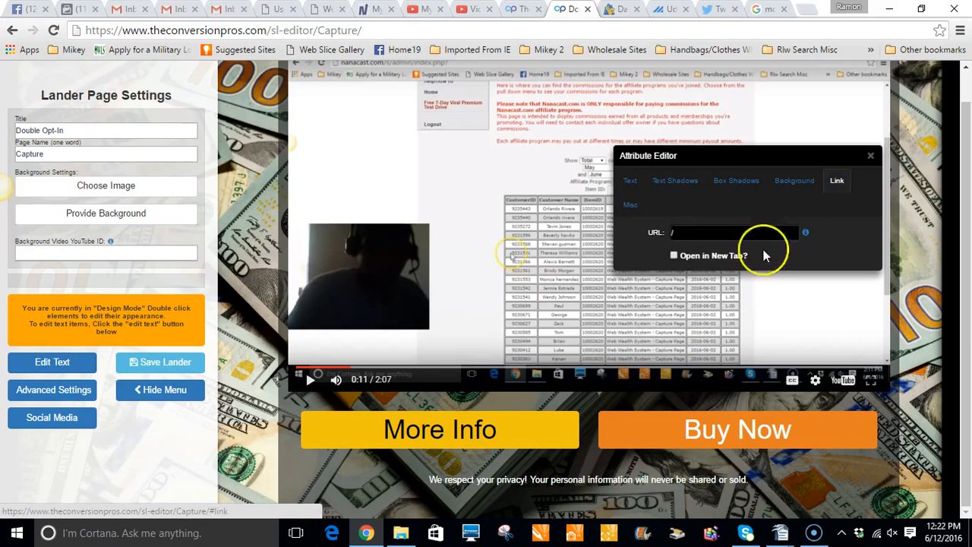
left_click(677, 233)
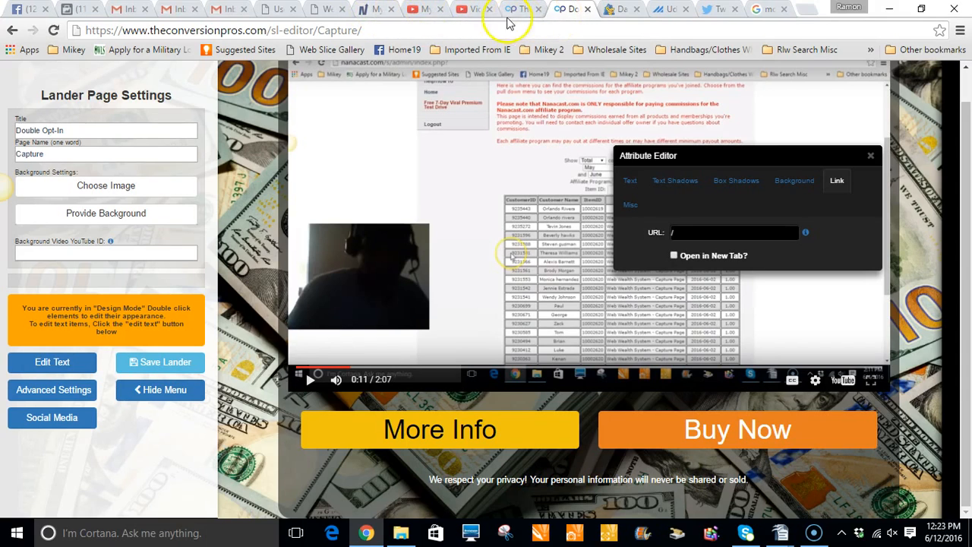
Step: Switch to Nanacast, open the list of joined affiliate programs, and copy the "Web Wealth System - Capture Page" affiliate link
left_click(372, 11)
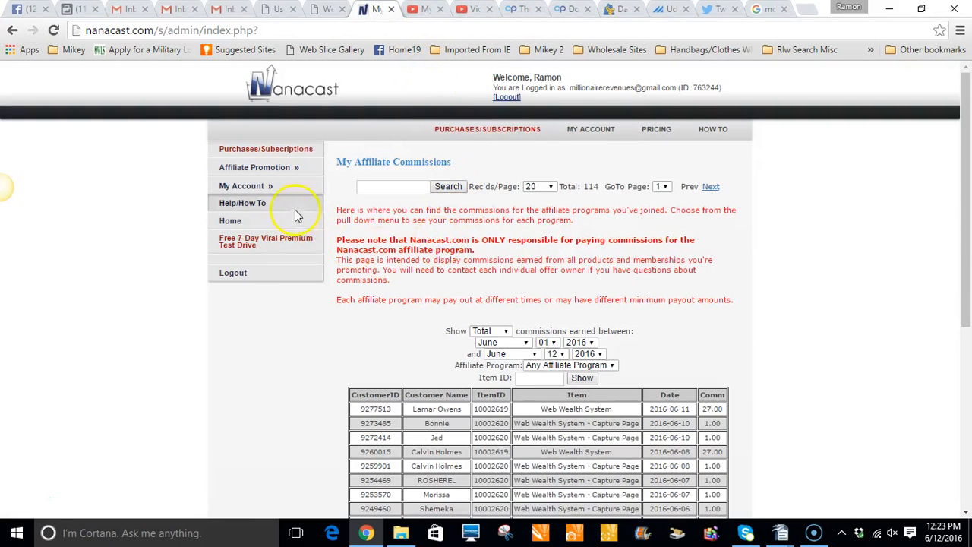
mouse_move(251, 166)
left_click(345, 168)
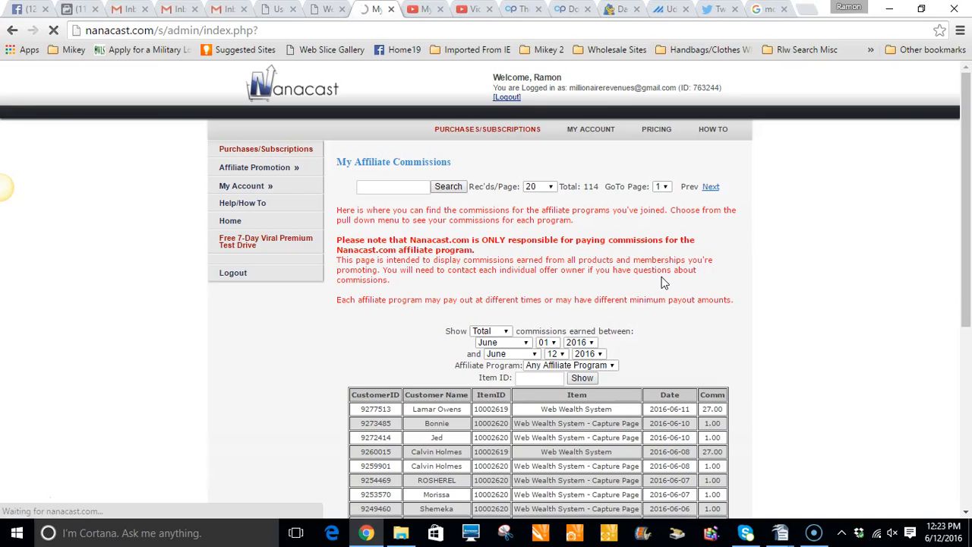
scroll(657, 283, "down", 10)
scroll(655, 282, "down", 9)
scroll(655, 282, "up", 2)
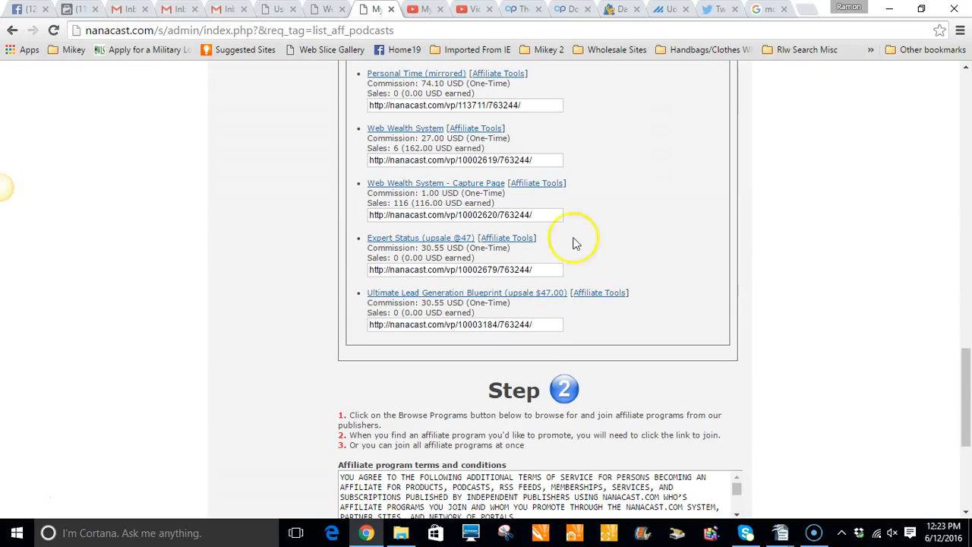
left_click(541, 217)
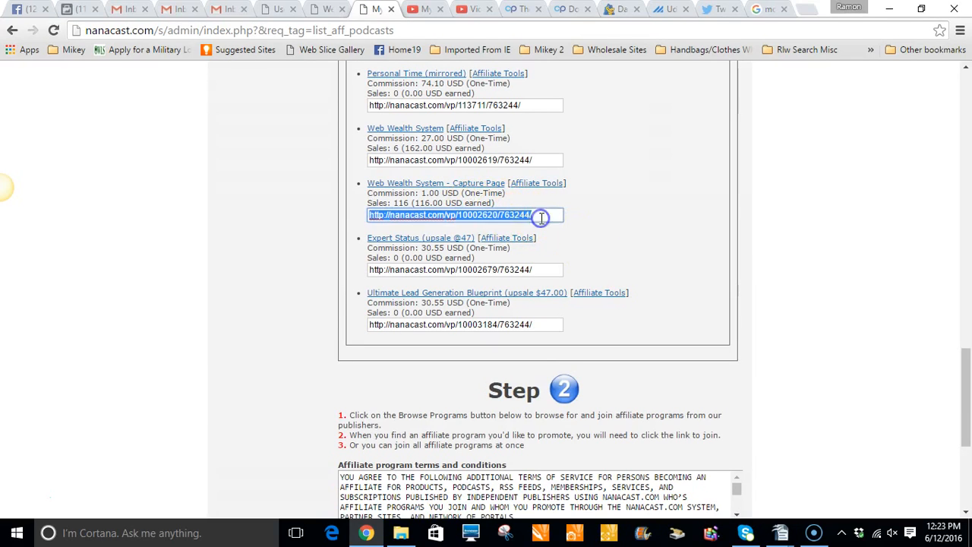
right_click(512, 219)
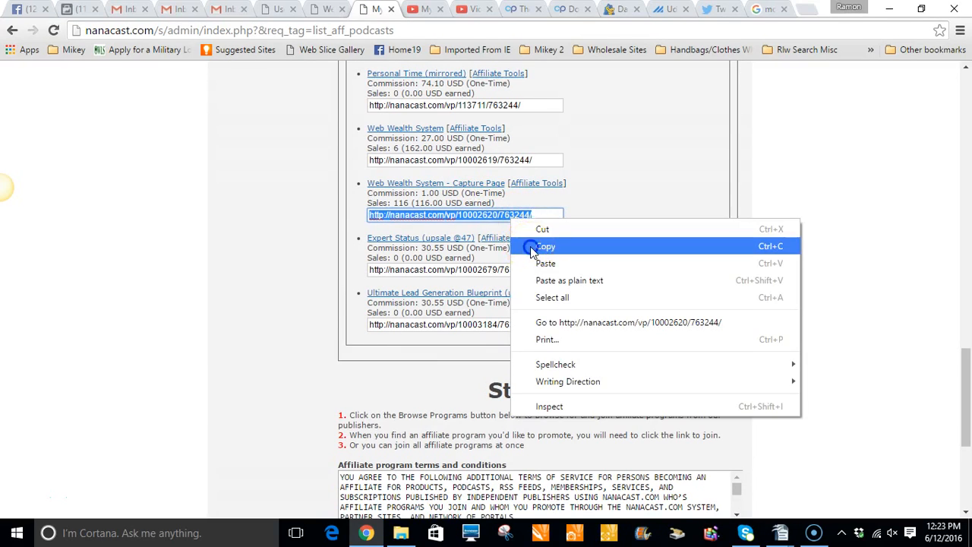
left_click(531, 246)
Step: Return to the lander editor, set the More Info button's URL to the copied affiliate link opening in a new tab, and save the lander
left_click(573, 21)
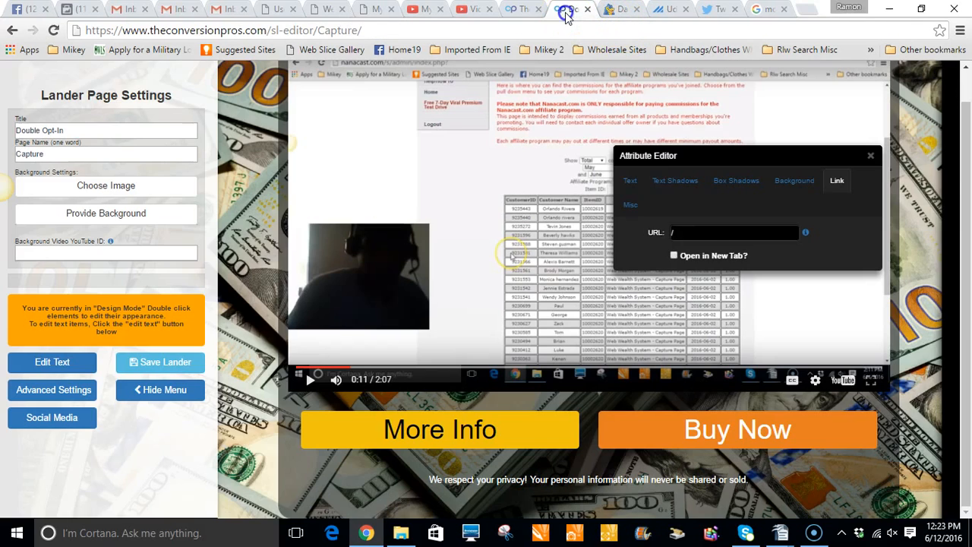
left_click(687, 231)
left_click_drag(687, 232, 663, 231)
key("ctrl+v")
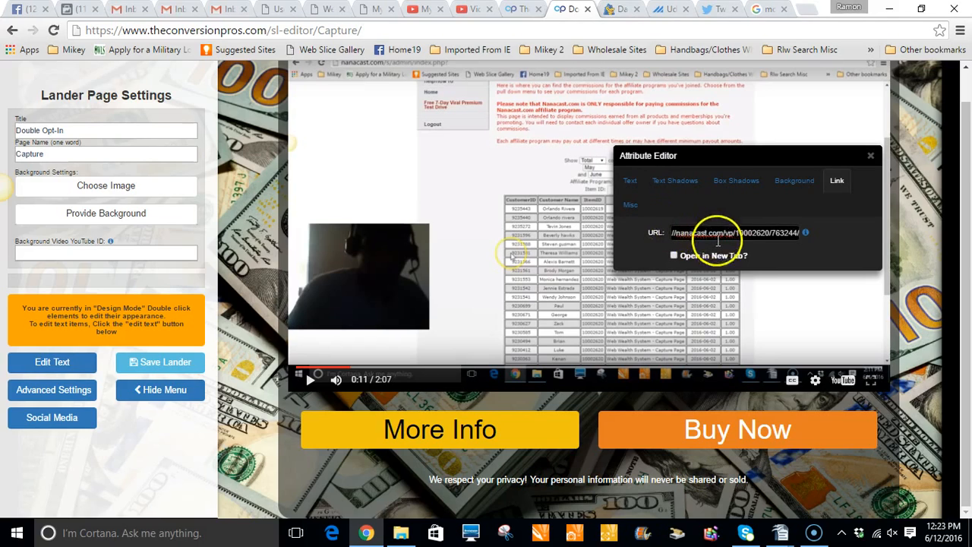
left_click(674, 255)
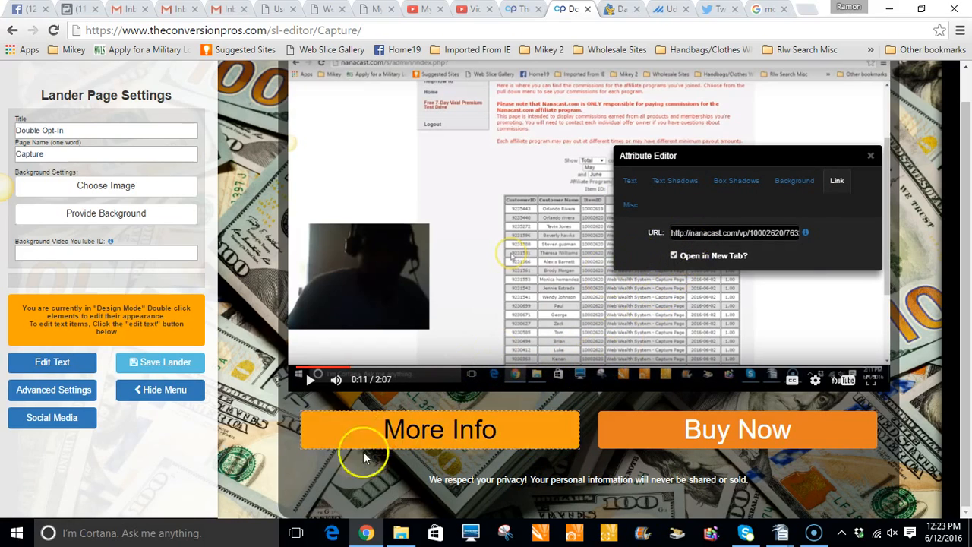
left_click(157, 363)
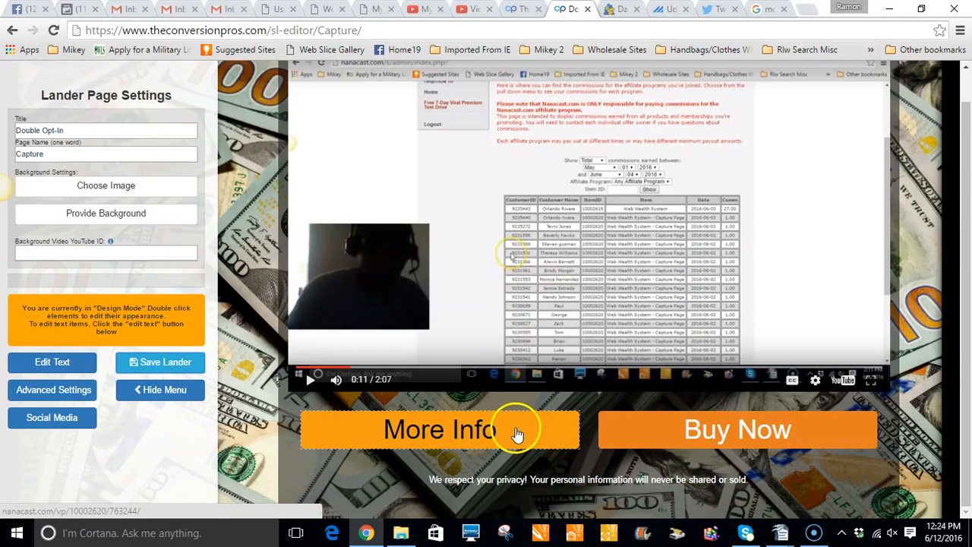
left_click(516, 432)
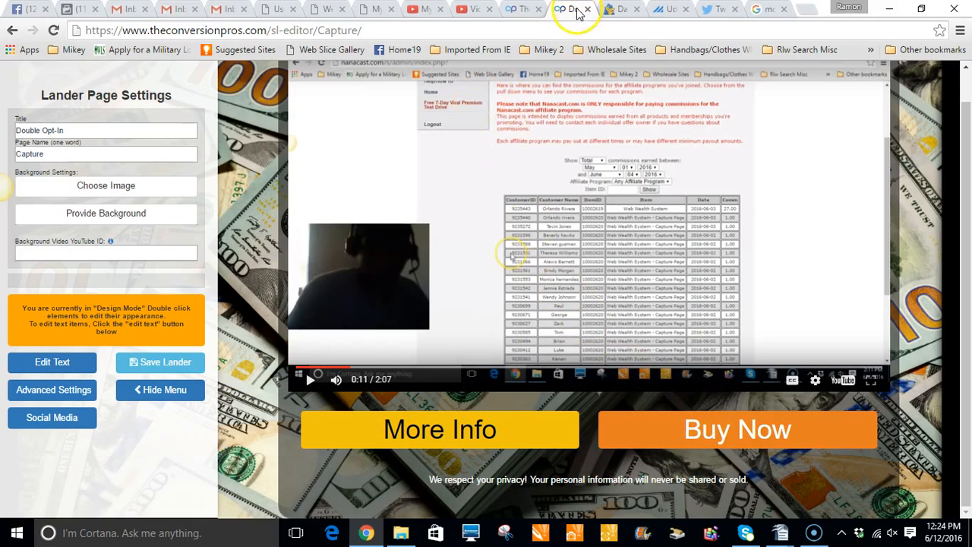
Step: Switch to Nanacast and copy the affiliate link of the "Web Wealth System" program
left_click(379, 10)
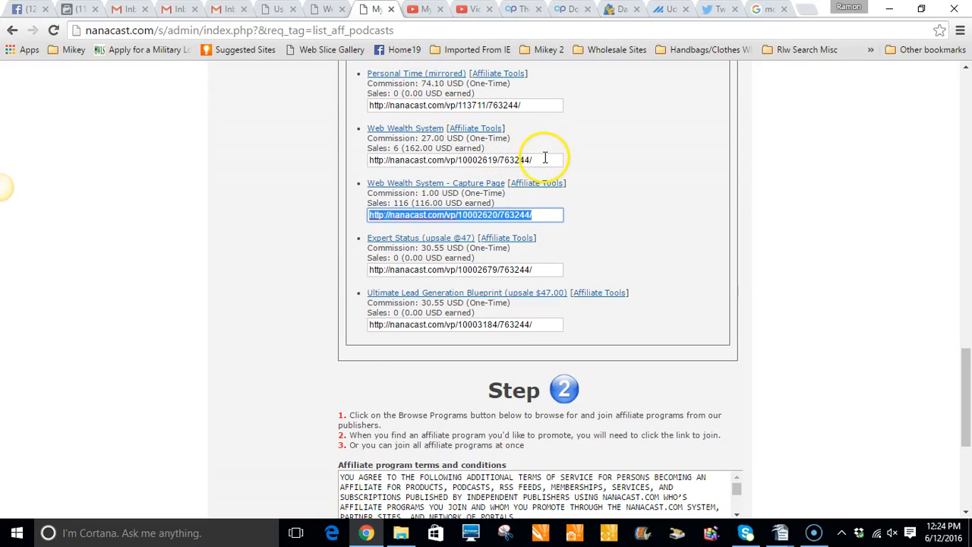
left_click(544, 157)
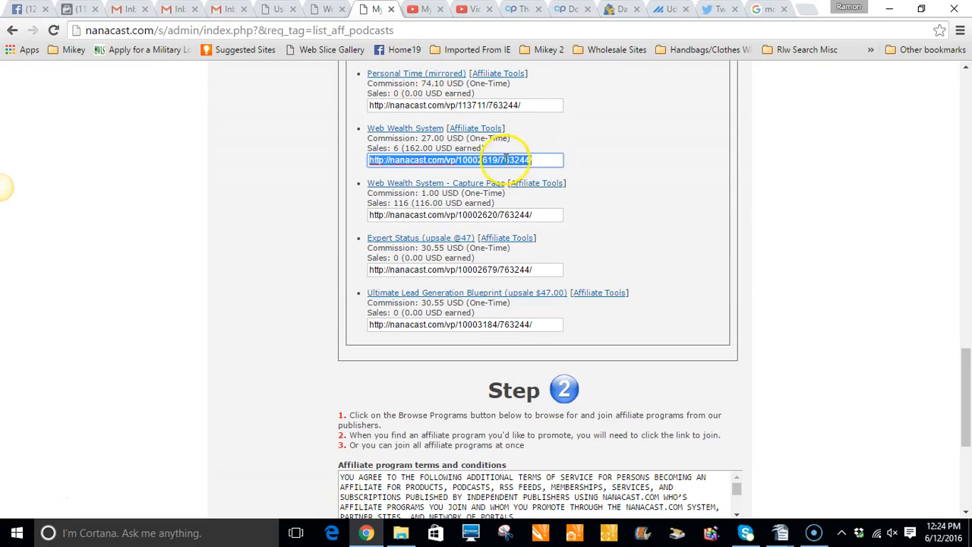
right_click(506, 160)
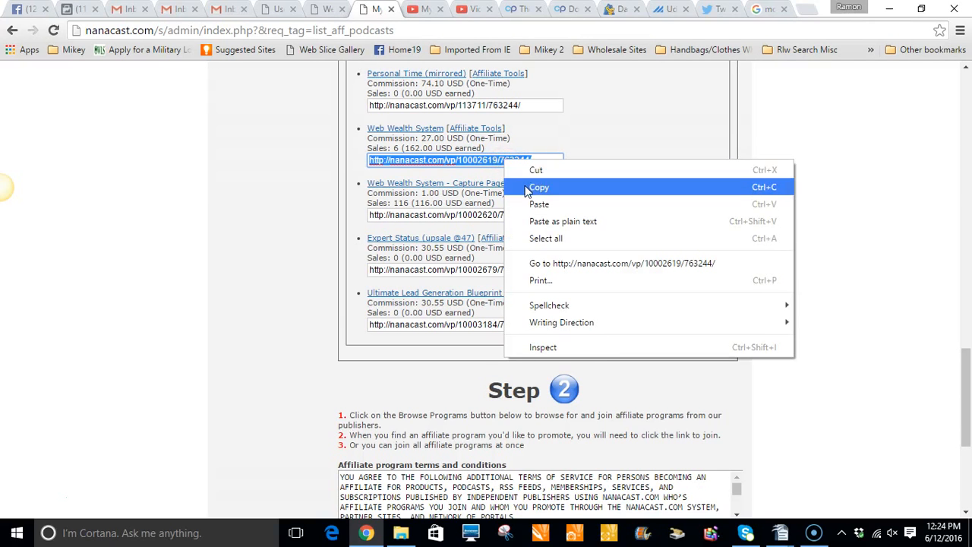
left_click(524, 186)
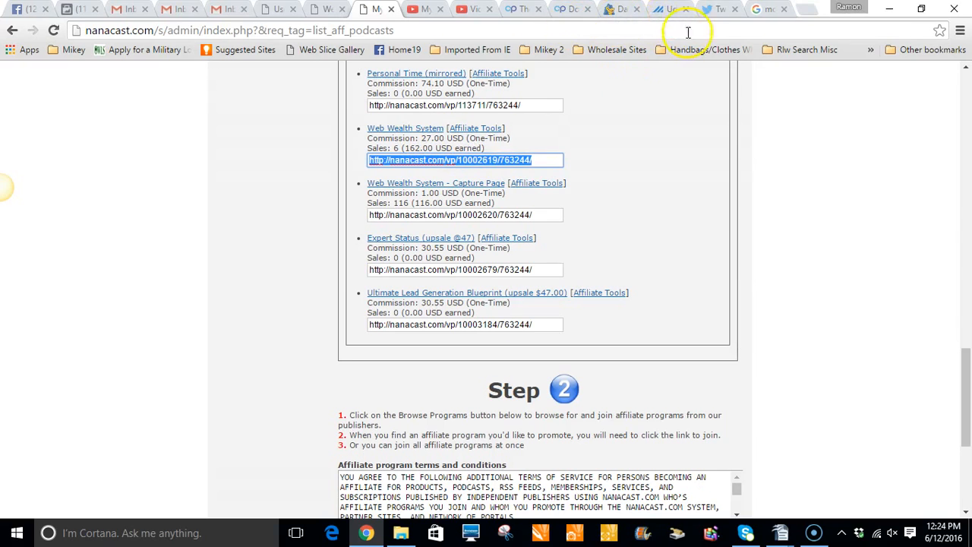
Step: Return to the lander editor and set the Buy Now button's text color to black in the Attribute Editor
left_click(571, 10)
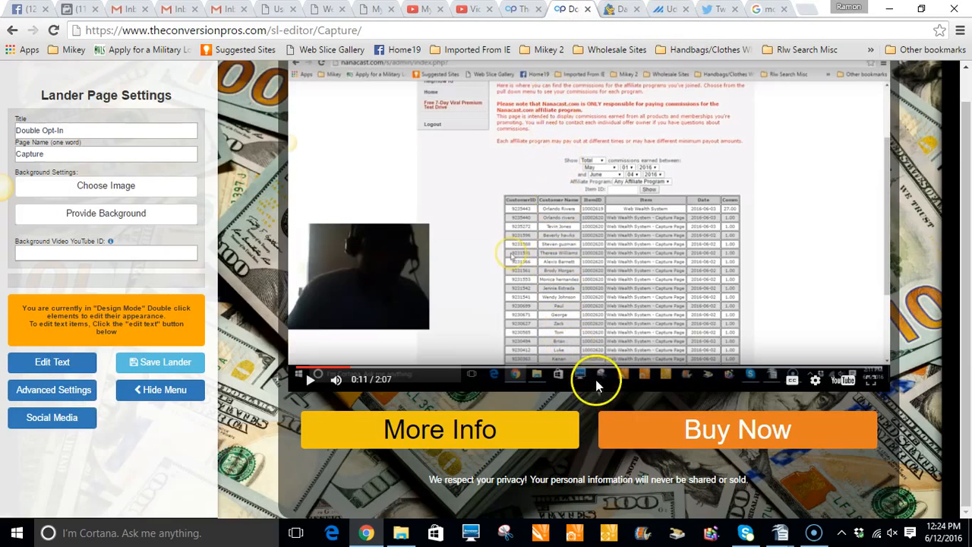
double_click(630, 437)
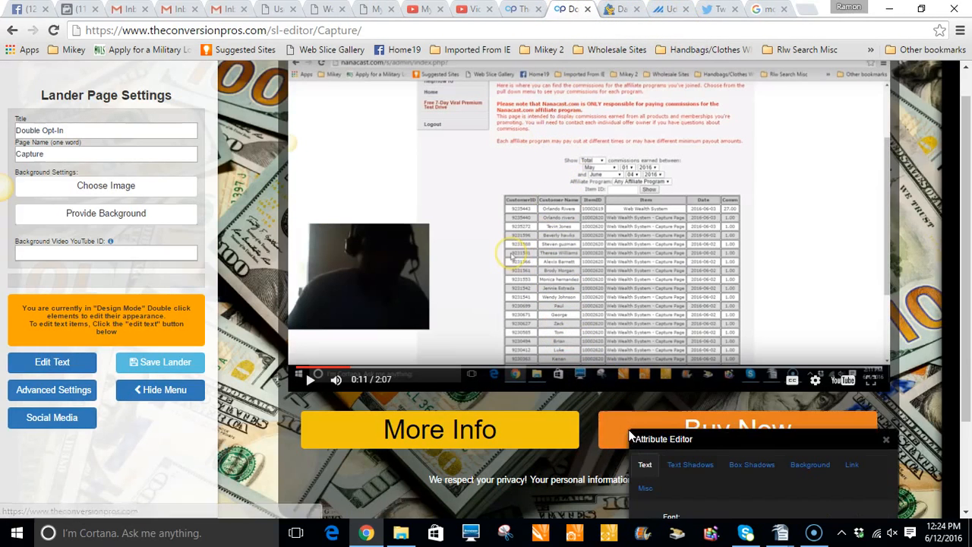
left_click_drag(744, 440, 401, 215)
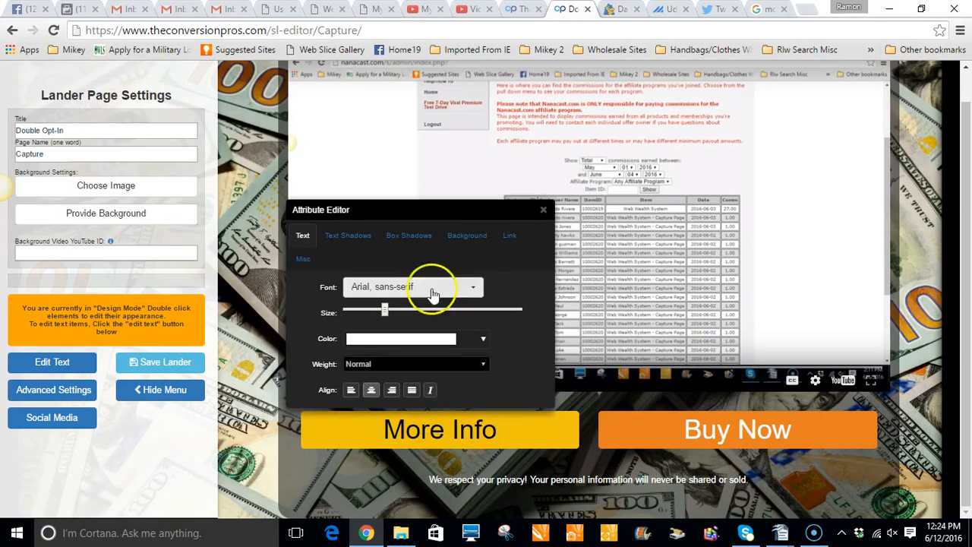
left_click(483, 342)
left_click_drag(351, 363, 354, 445)
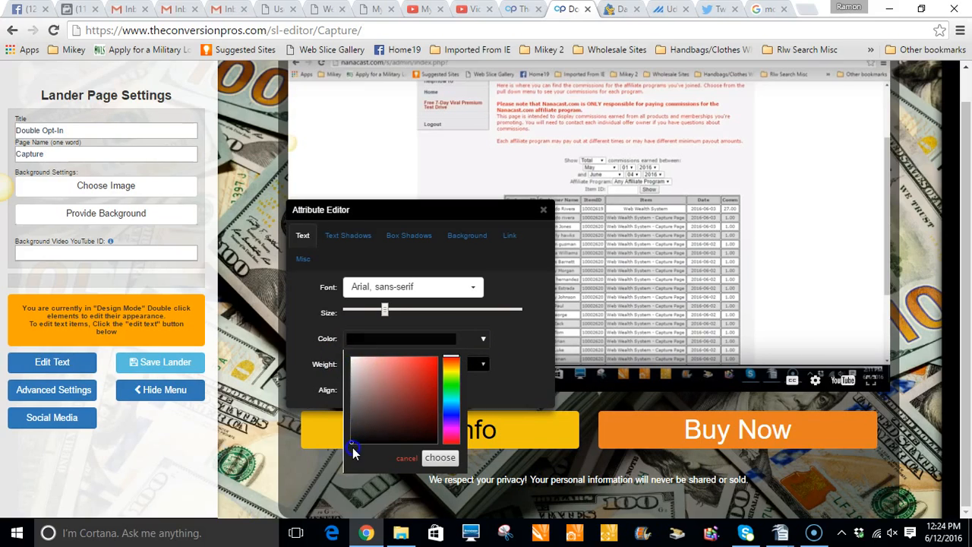
left_click(442, 458)
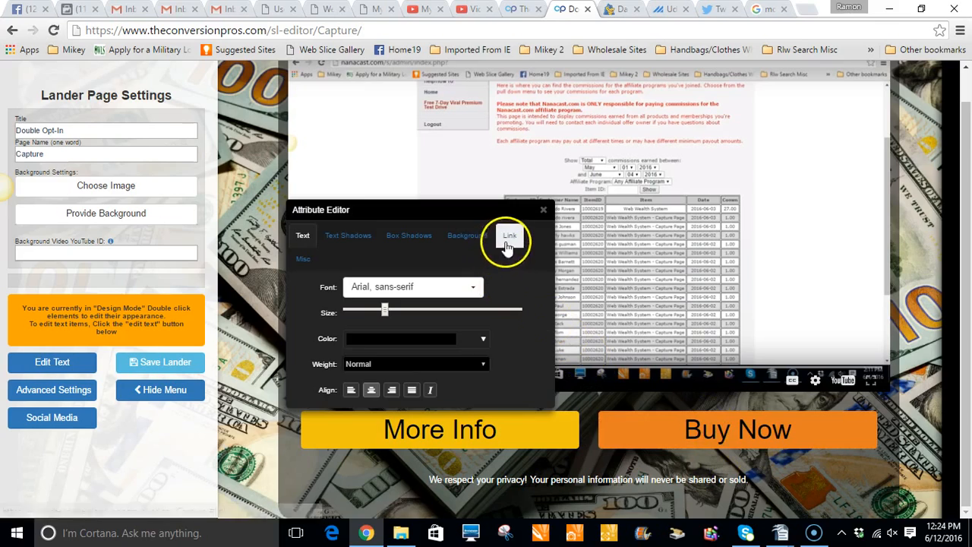
Step: Set the Buy Now button's URL to the copied affiliate link, opening in a new tab, and save the lander
left_click(509, 236)
left_click(365, 289)
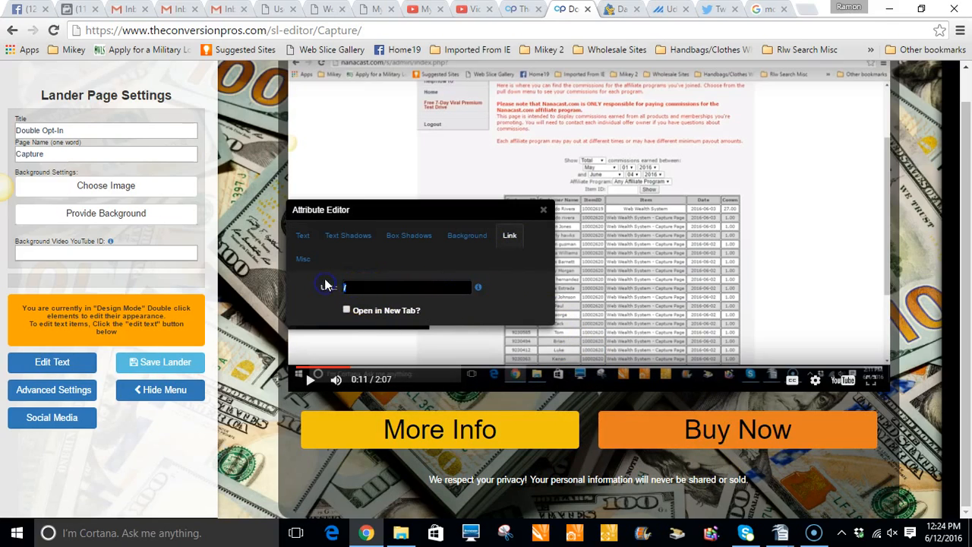
key("ctrl+v")
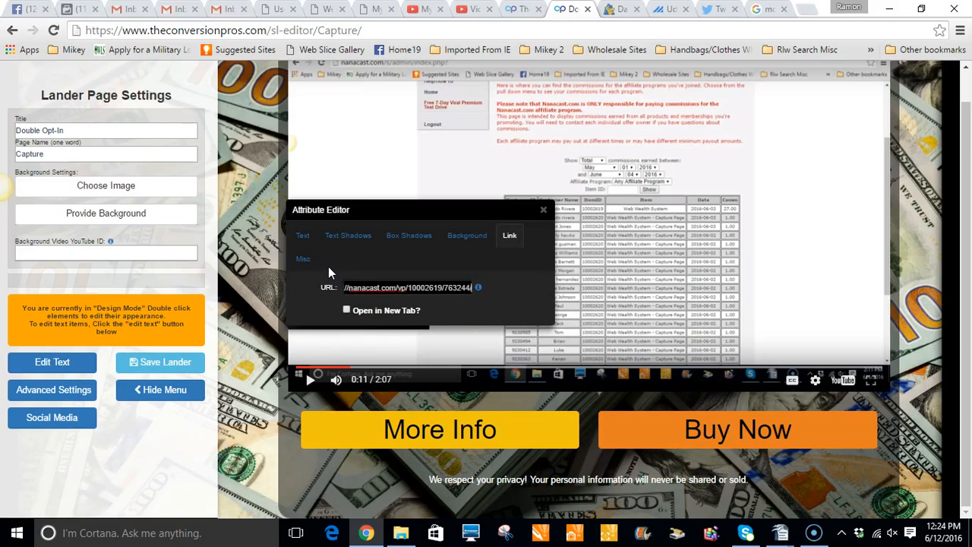
left_click(346, 310)
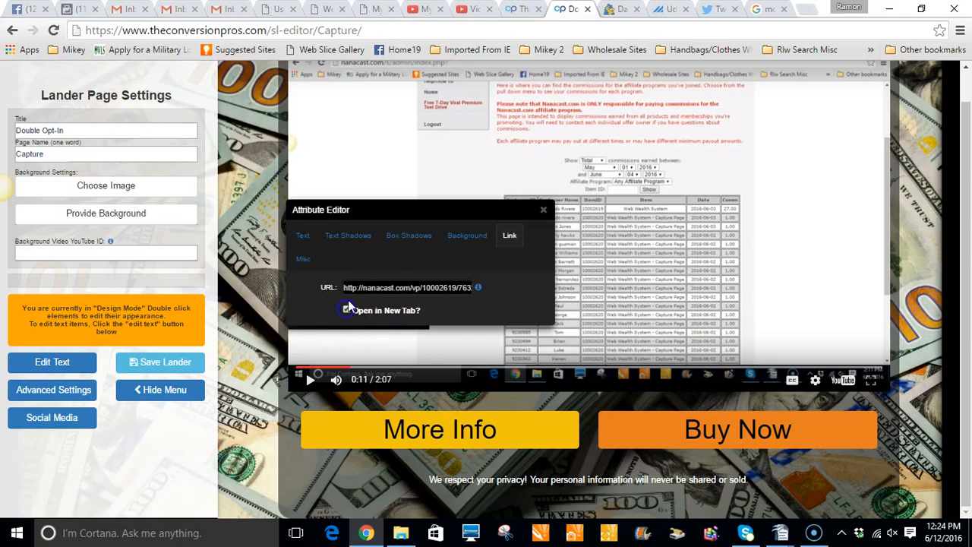
left_click_drag(445, 216, 720, 255)
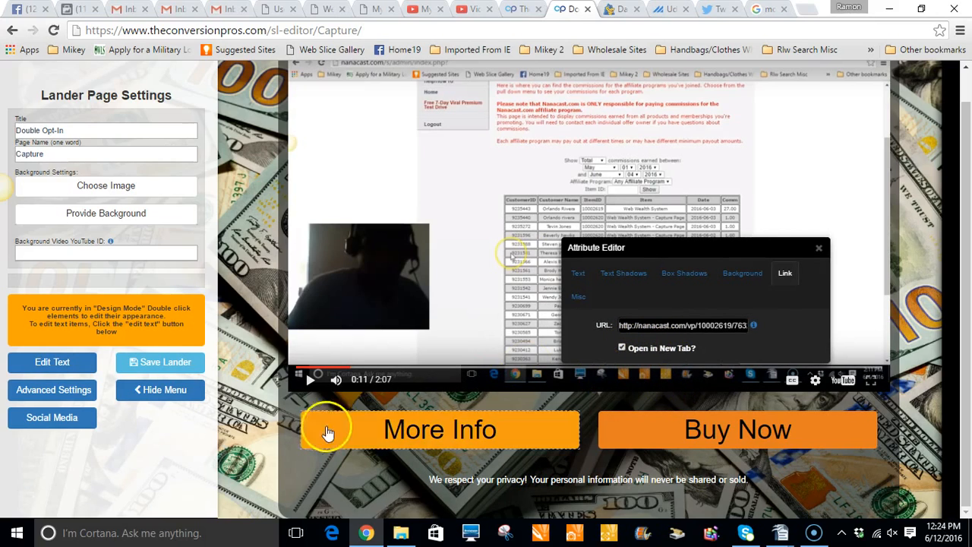
left_click(160, 368)
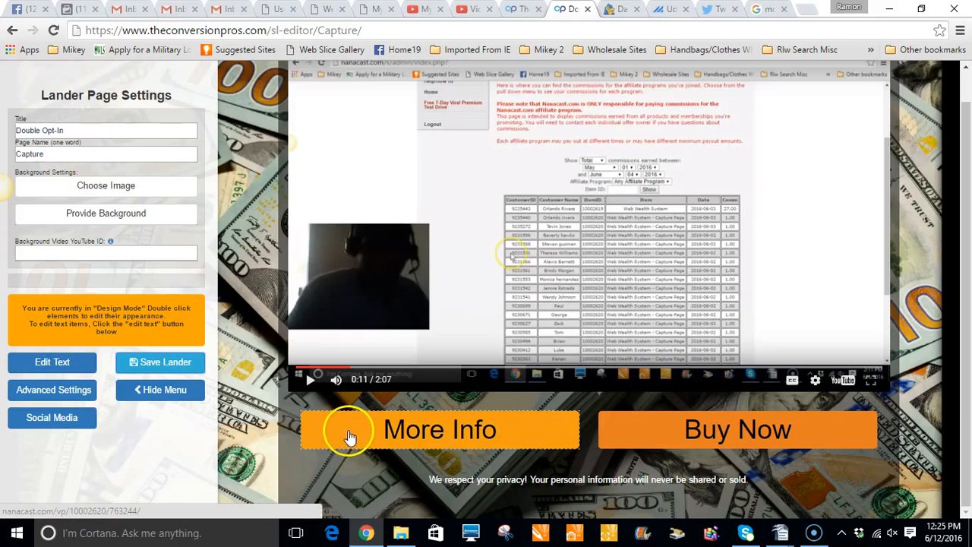
scroll(348, 432, "up", 1)
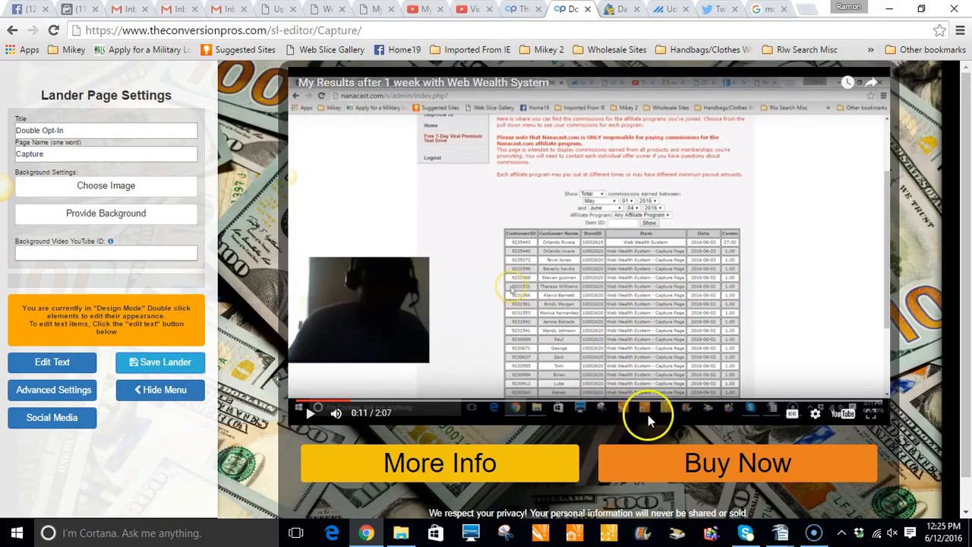
scroll(688, 405, "down", 1)
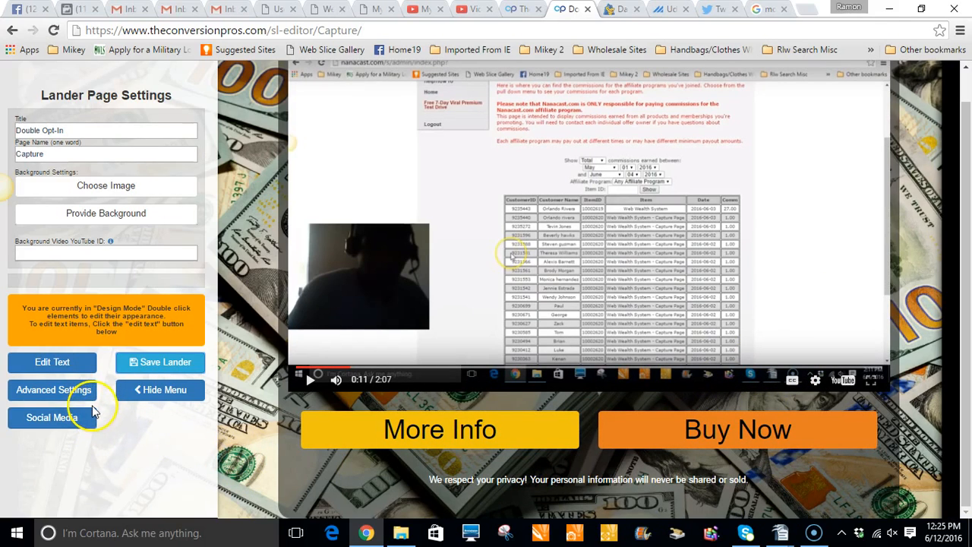
Step: Open the lander's Social Media Settings and fill in the Facebook URL with the address copied from the account owner's Facebook profile page
left_click(68, 417)
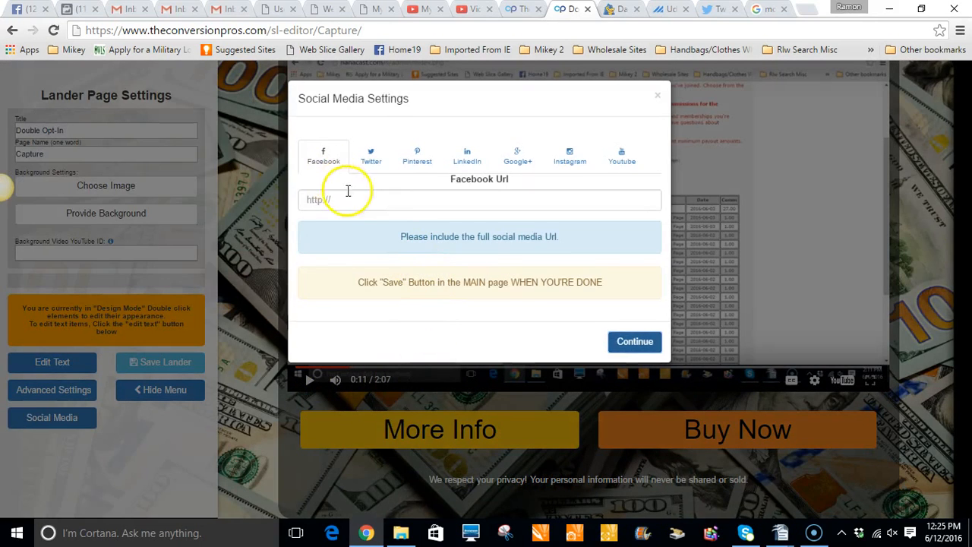
left_click(341, 200)
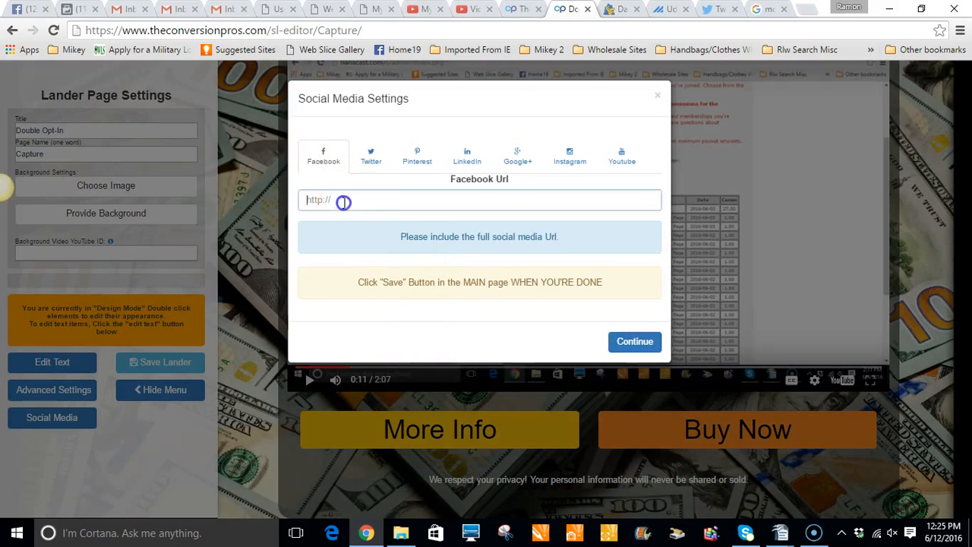
left_click(34, 11)
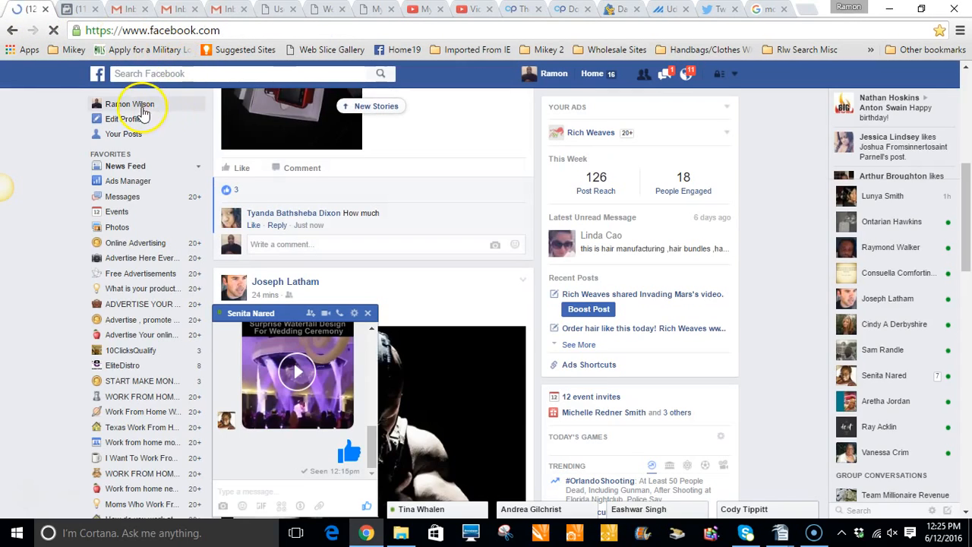
left_click(140, 110)
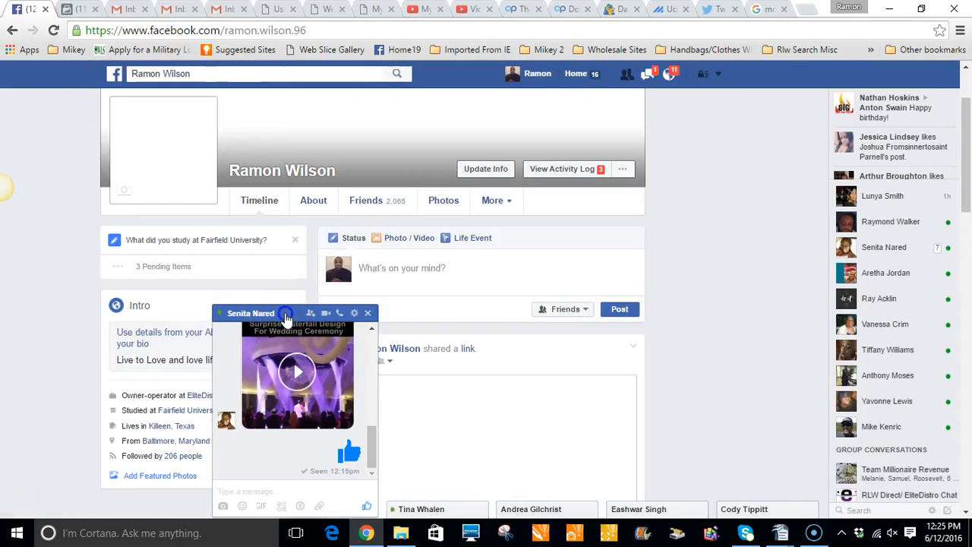
left_click(287, 318)
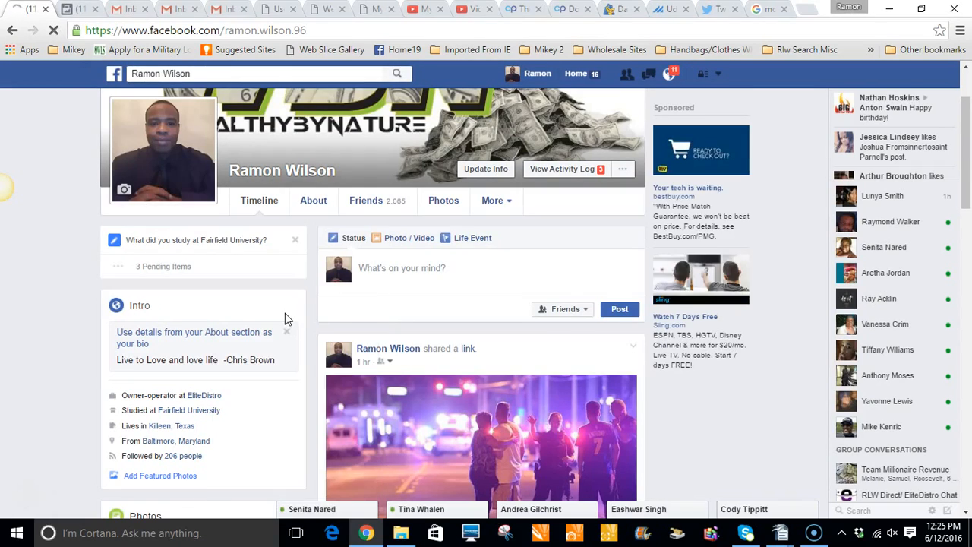
left_click(327, 32)
right_click(287, 32)
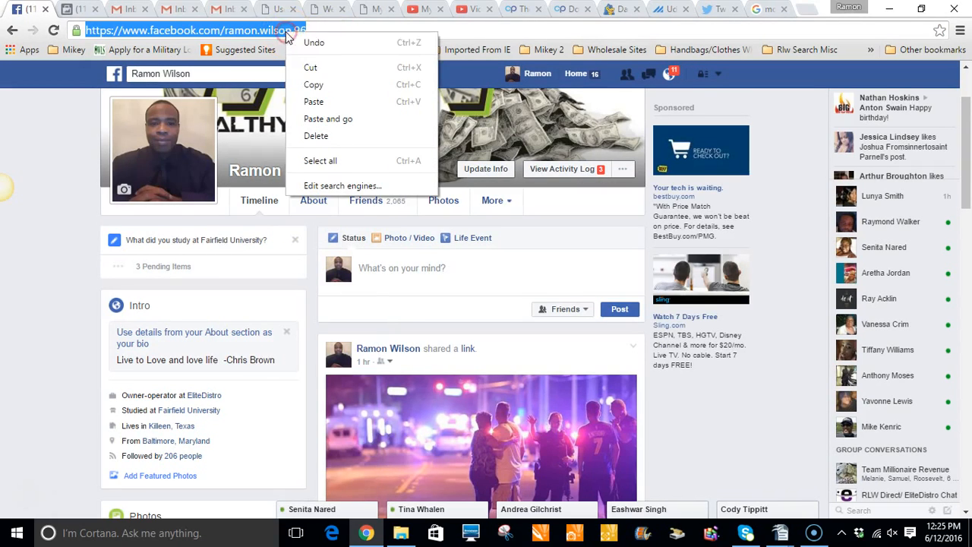
left_click(298, 86)
left_click(568, 10)
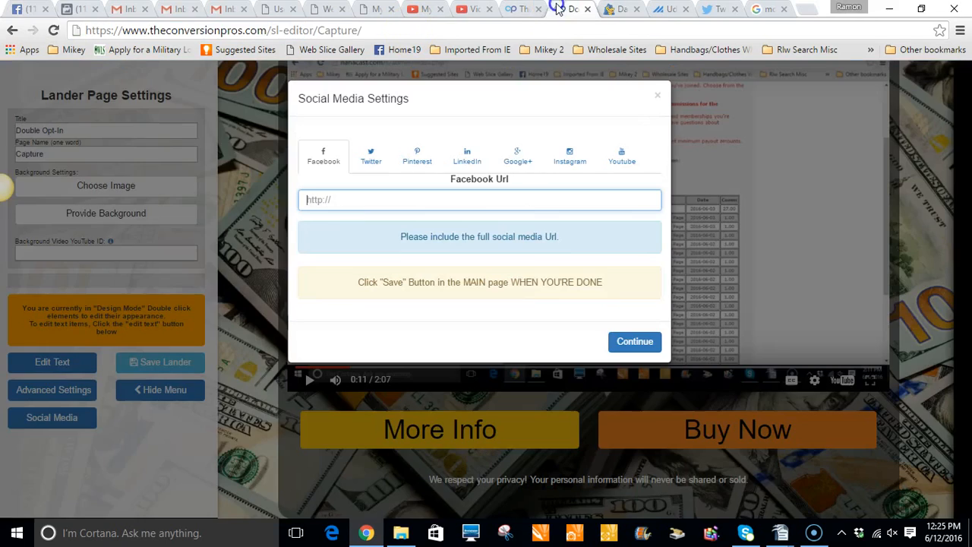
key("ctrl+v")
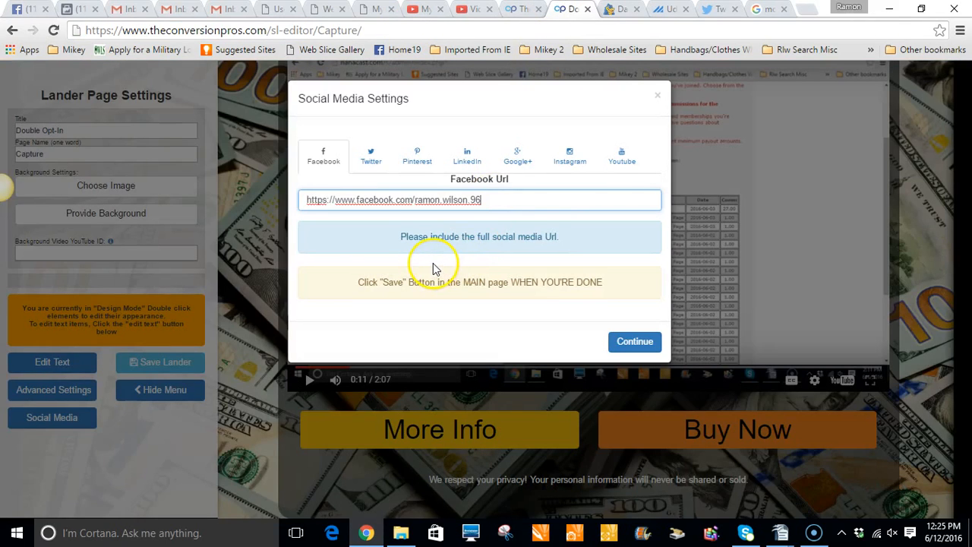
Step: Fill in the Twitter URL in the Social Media Settings with the address copied from the account owner's Twitter profile page
left_click(372, 158)
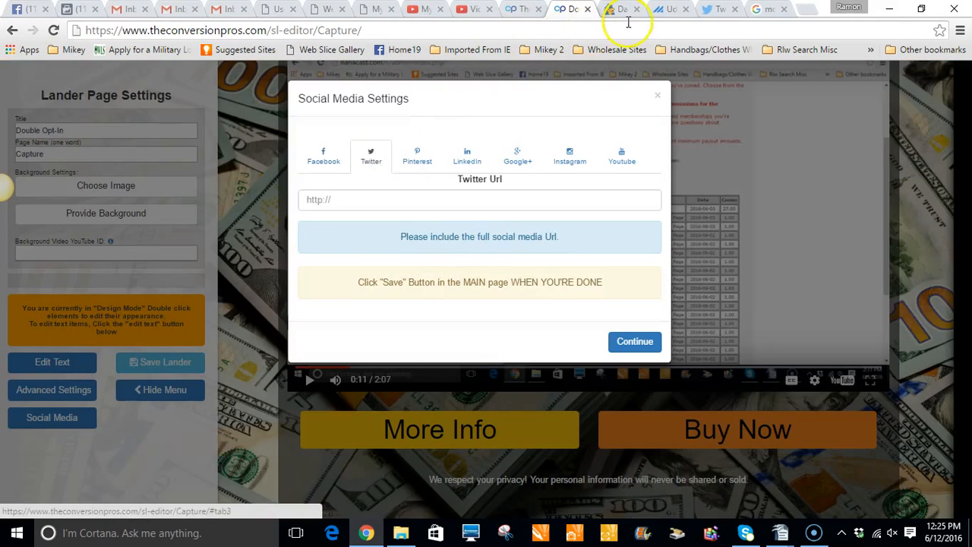
left_click(701, 10)
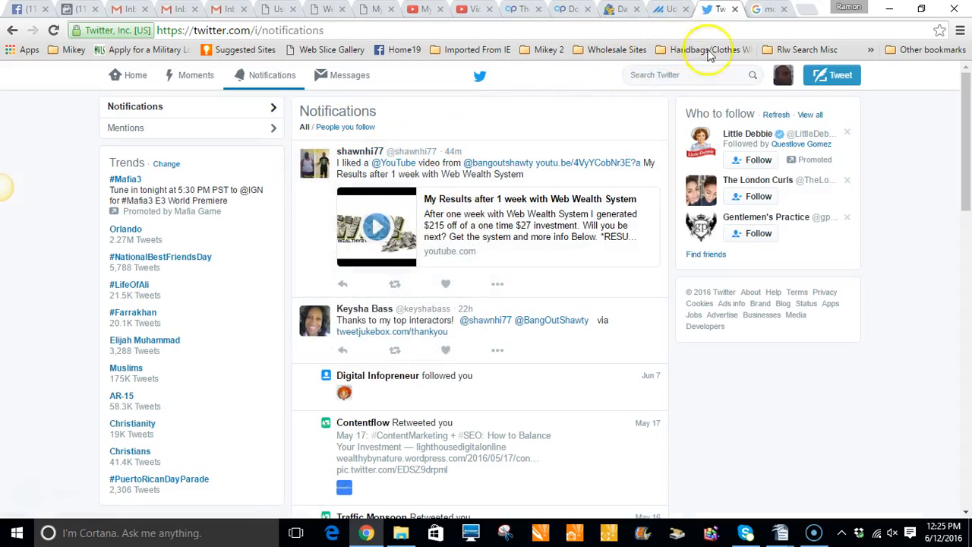
left_click(135, 74)
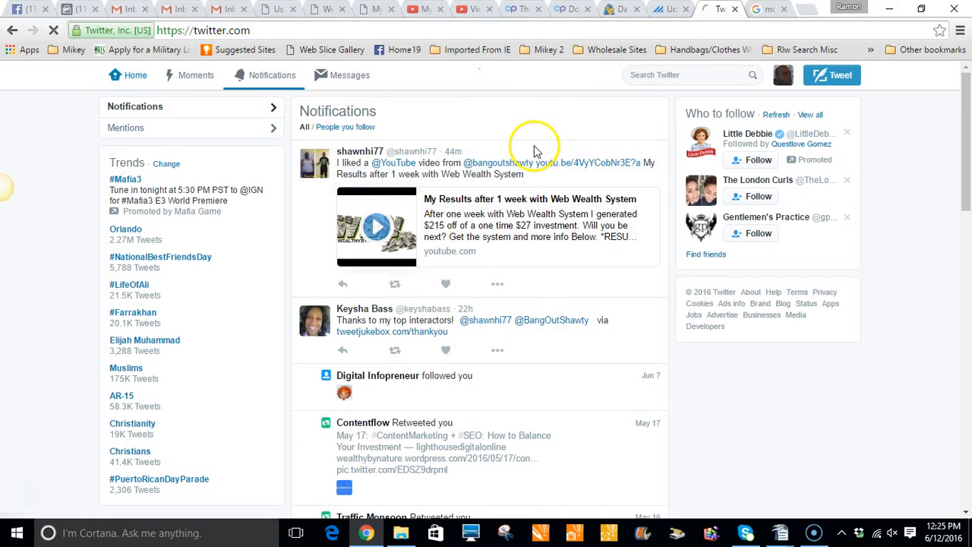
left_click(185, 182)
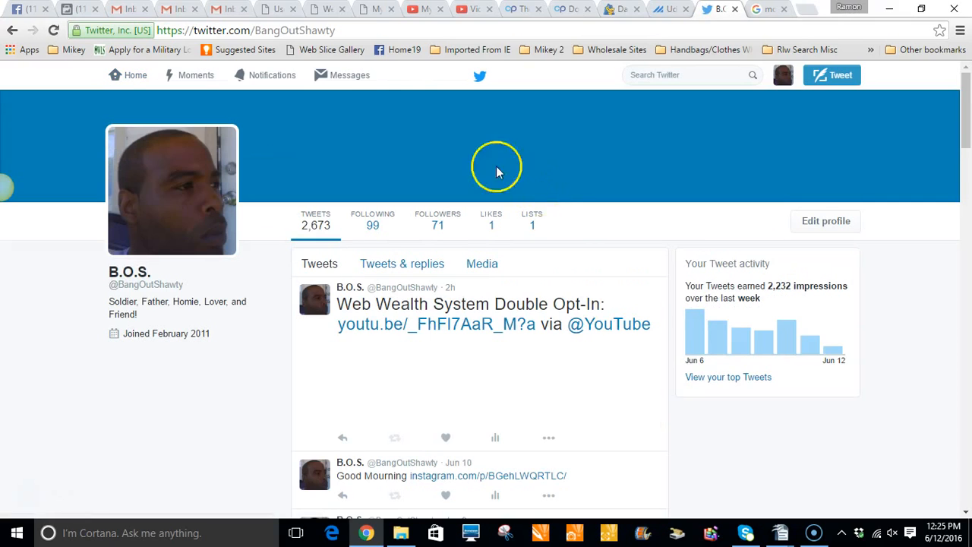
left_click(370, 35)
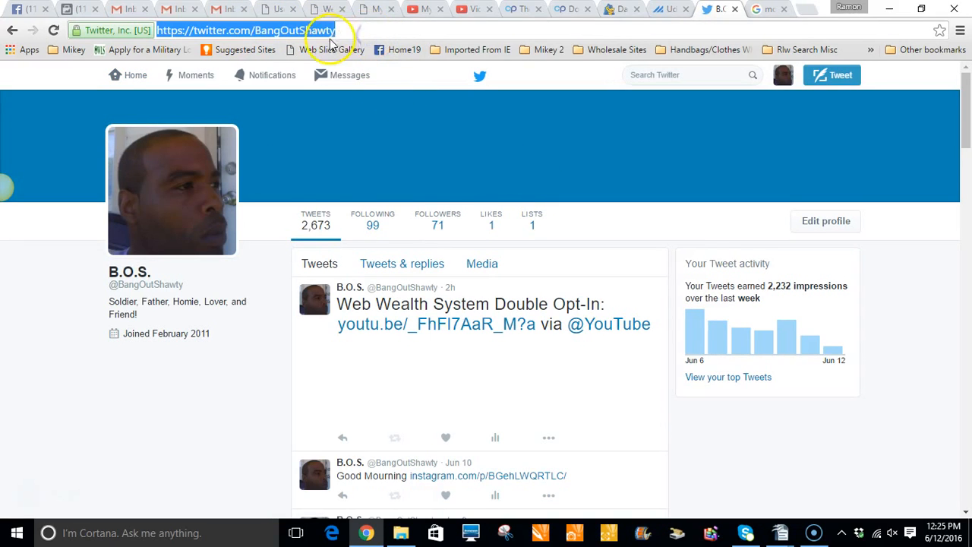
right_click(319, 33)
left_click(345, 85)
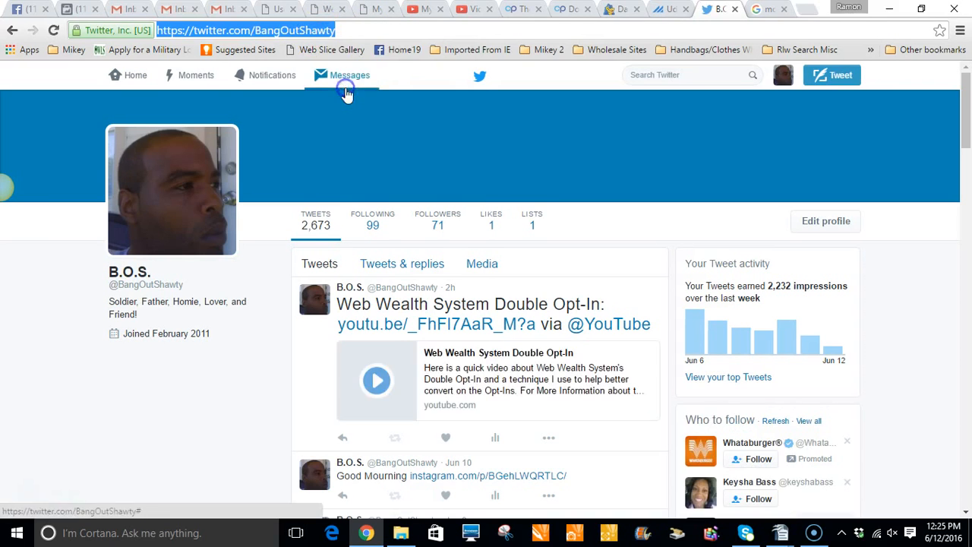
left_click(565, 10)
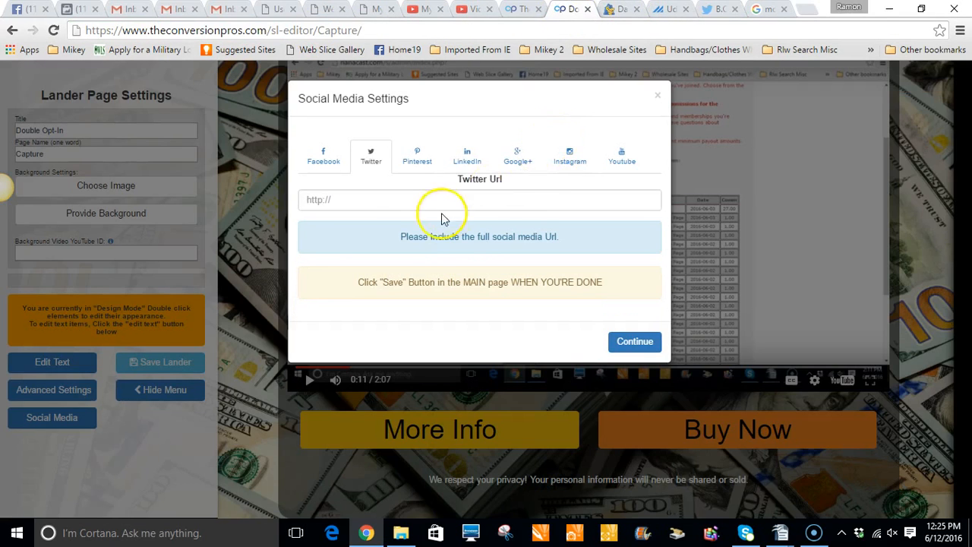
left_click(410, 202)
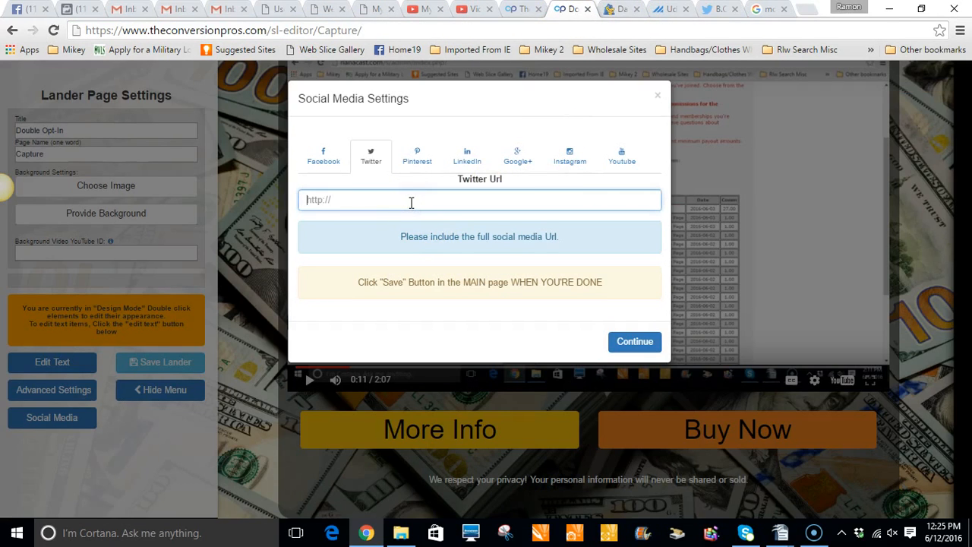
key("ctrl+v")
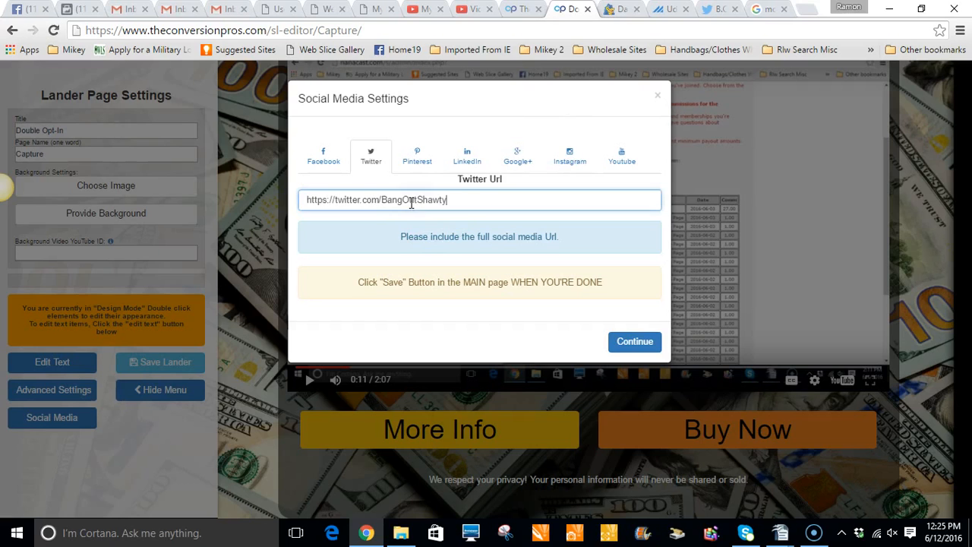
Step: Switch the Social Media Settings to YouTube and copy the address of the account owner's YouTube channel page
left_click(619, 157)
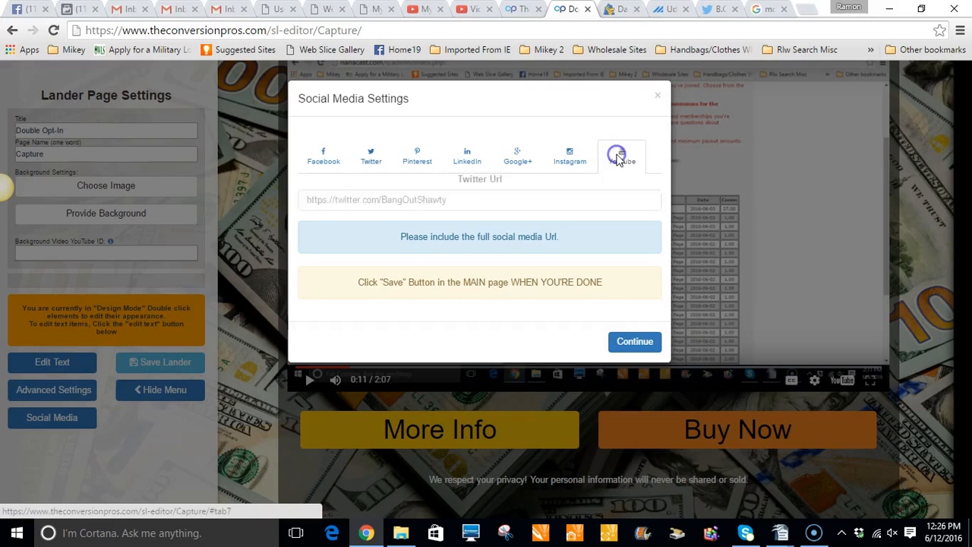
left_click(425, 11)
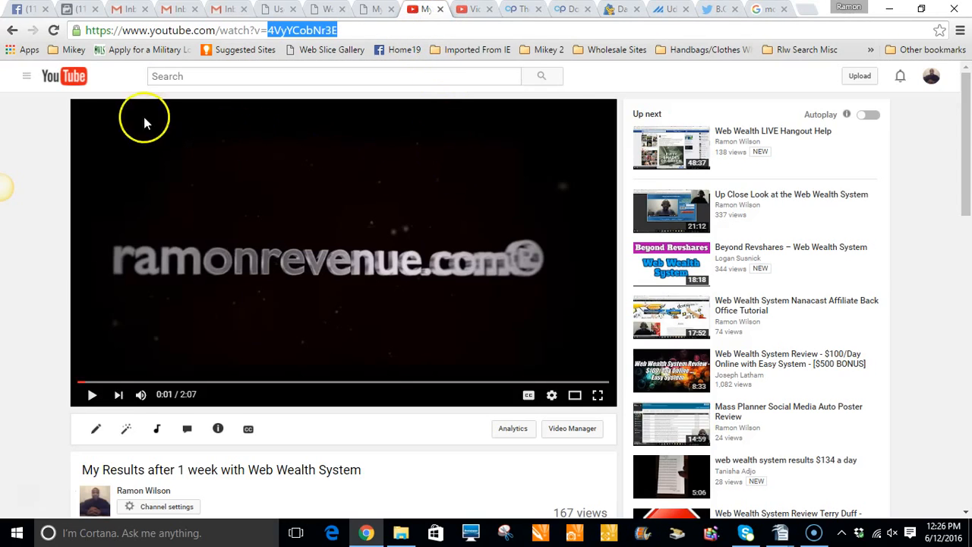
left_click(26, 76)
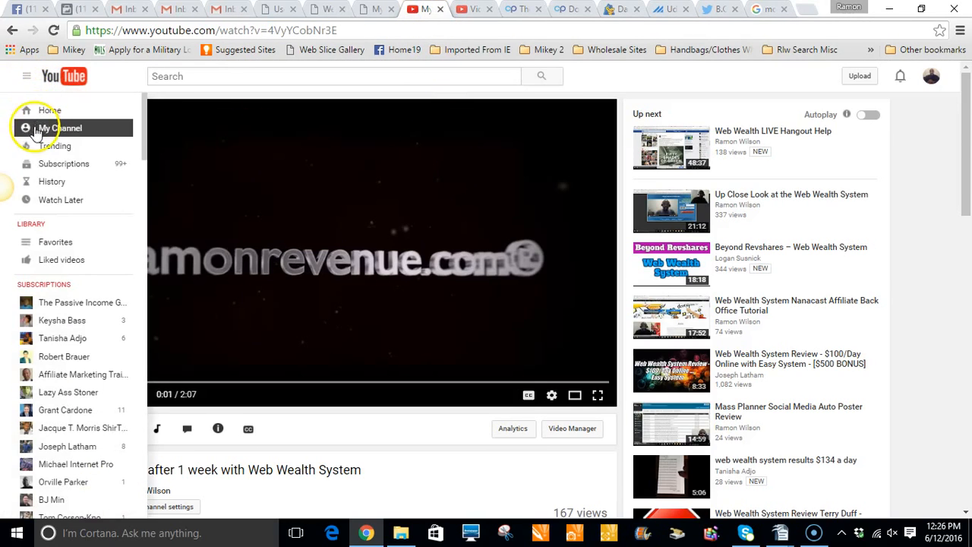
left_click(34, 131)
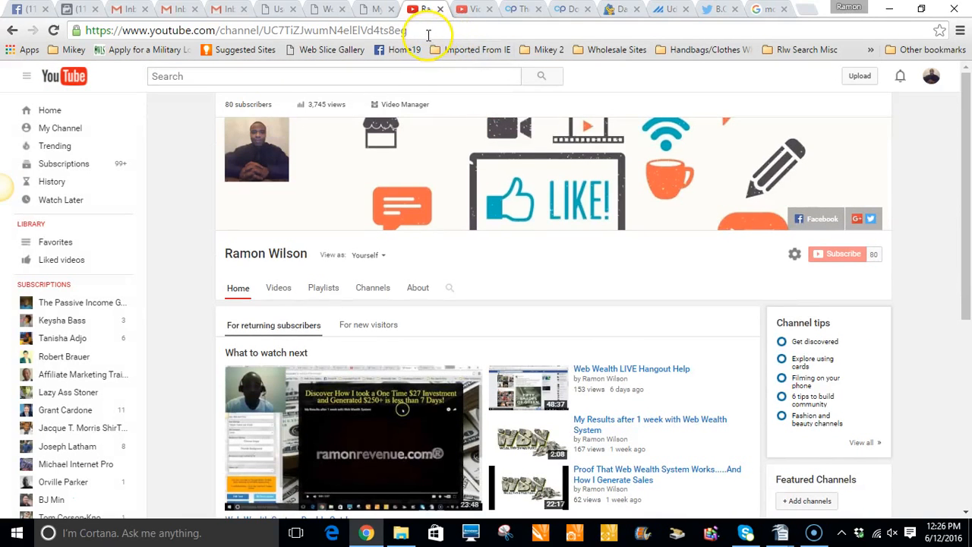
left_click(427, 34)
right_click(355, 34)
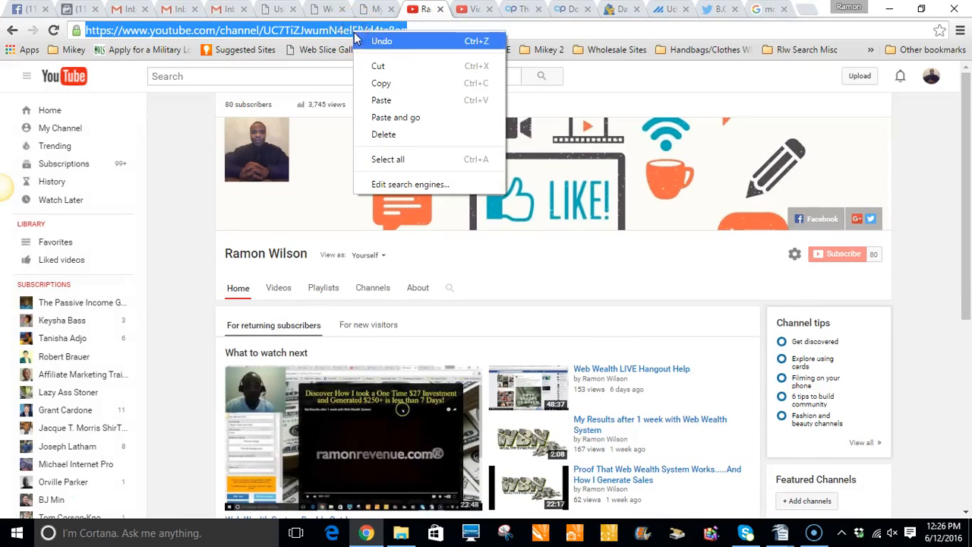
left_click(370, 87)
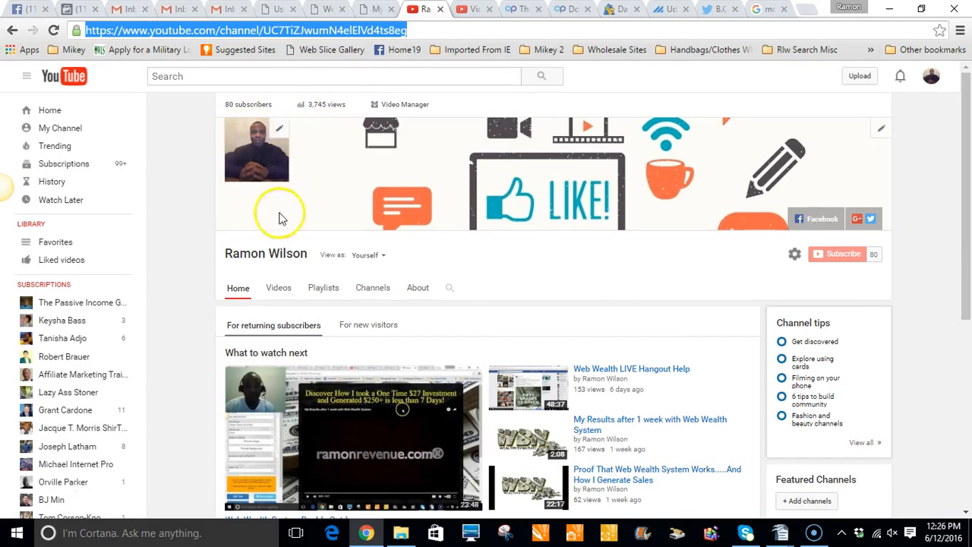
Step: Fill in the lander's Youtube URL with the copied channel address and apply the Social Media Settings
left_click(560, 10)
left_click(414, 207)
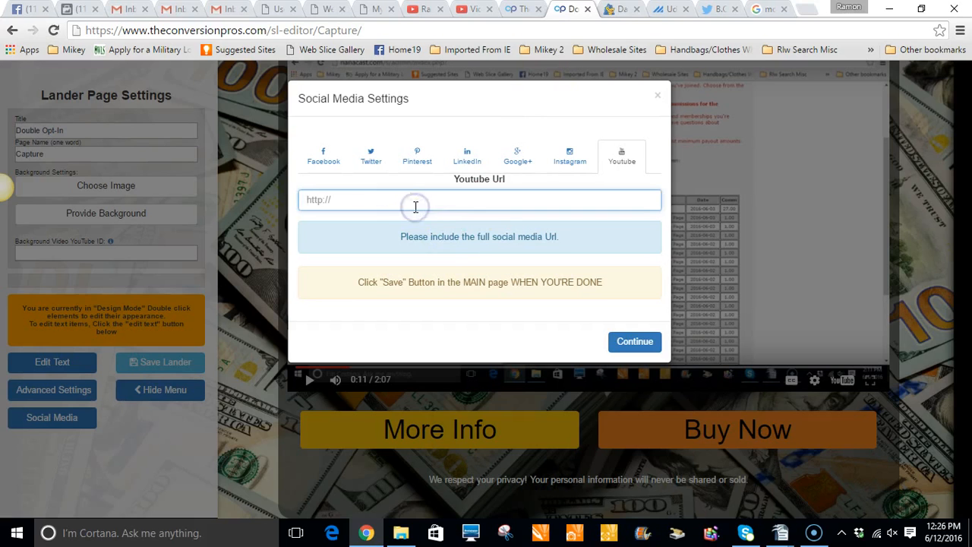
key("ctrl+v")
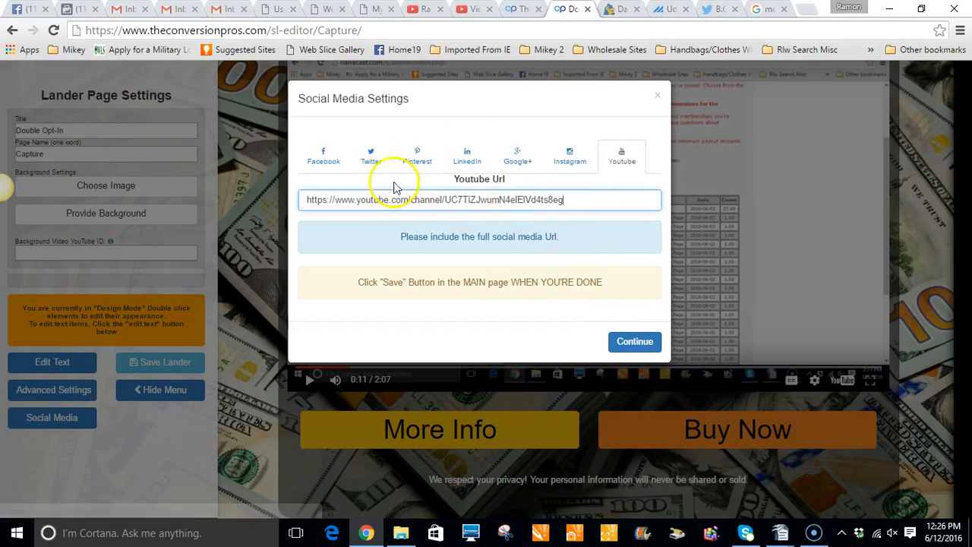
left_click(628, 343)
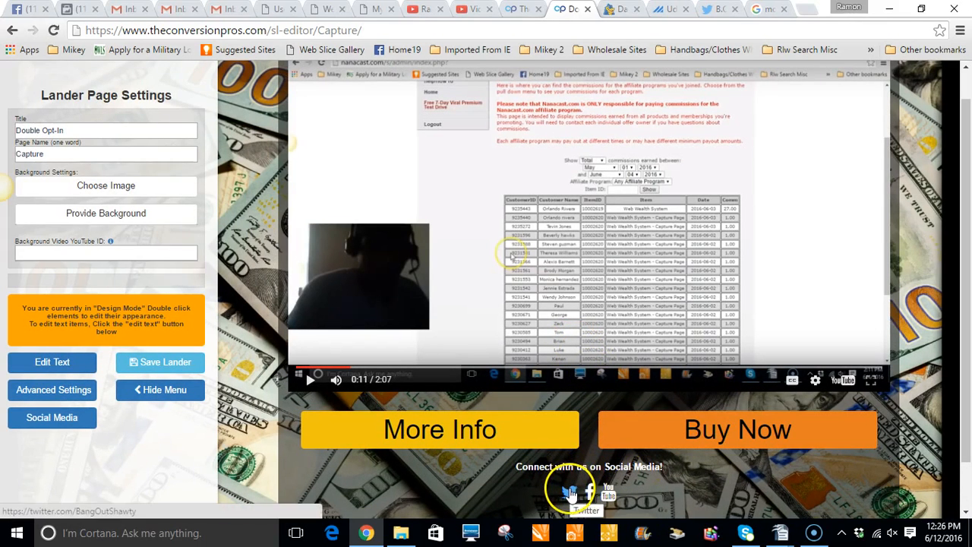
Step: Test the lander's Twitter, Facebook and YouTube icons by opening each linked profile, and return to the editor
left_click(570, 494)
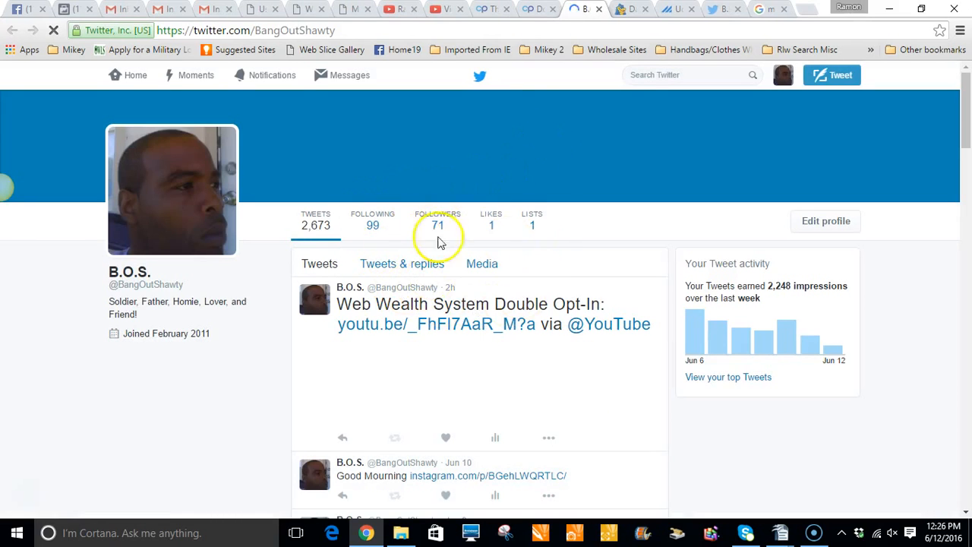
left_click(599, 9)
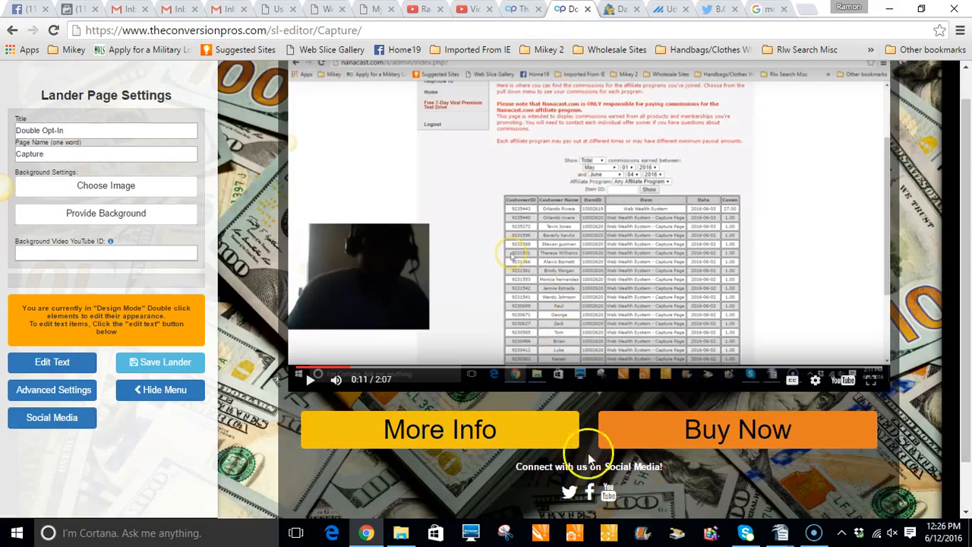
left_click(589, 490)
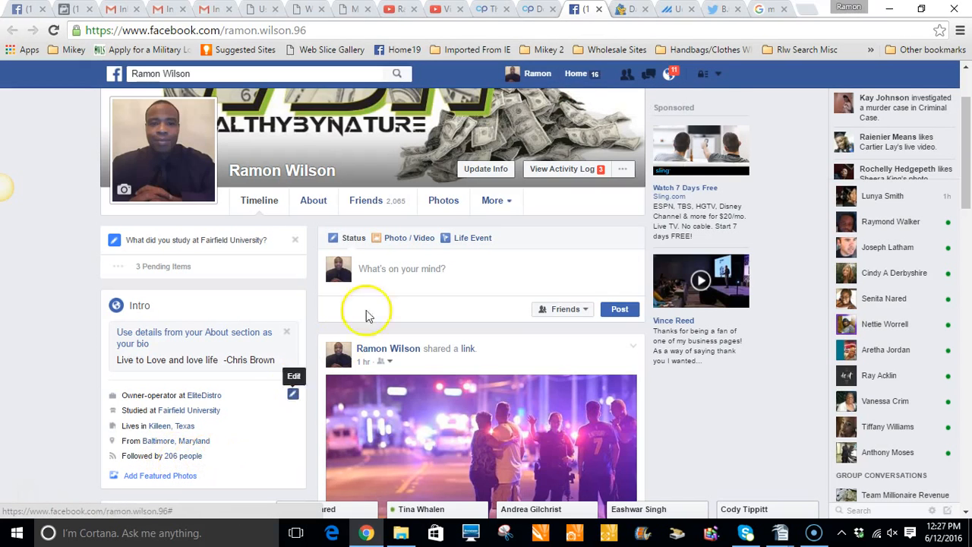
left_click(600, 10)
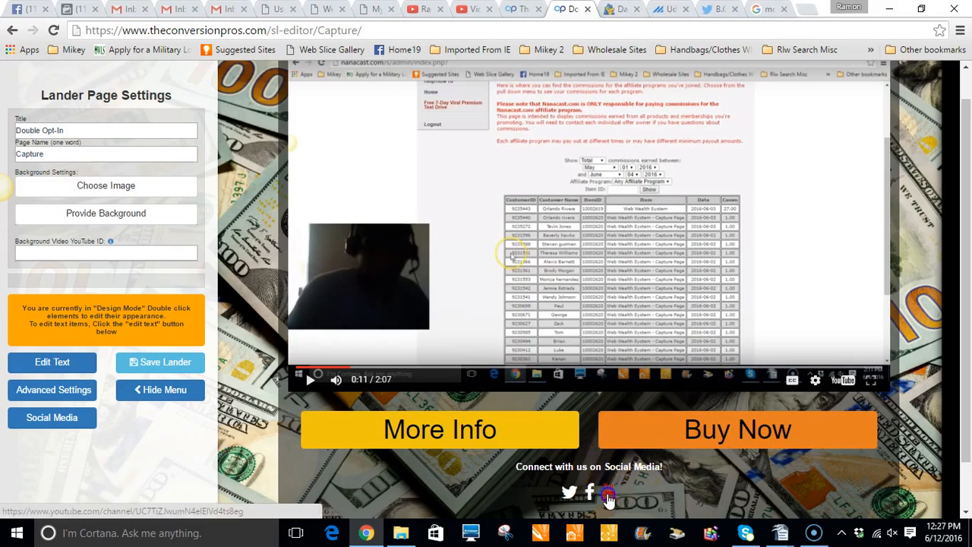
left_click(608, 493)
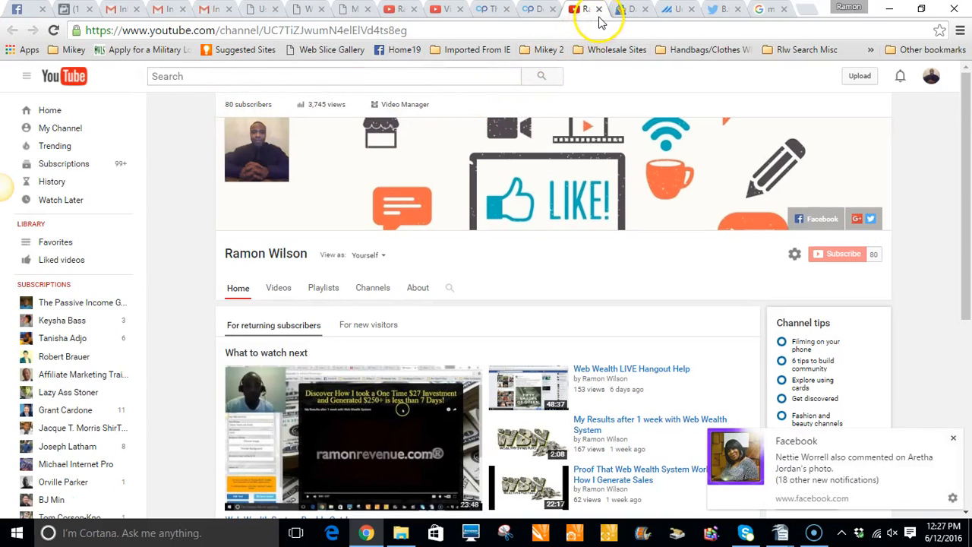
left_click(953, 441)
left_click(536, 9)
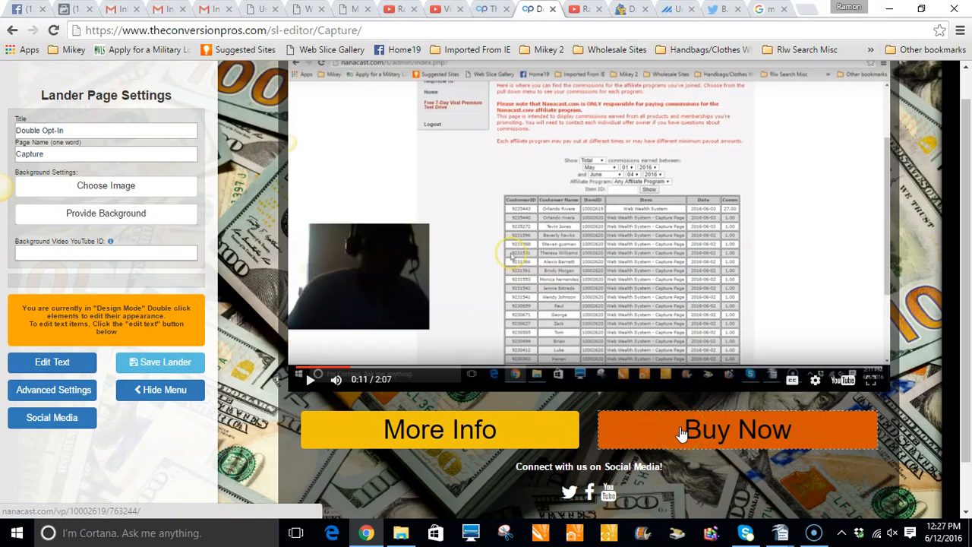
Step: Save the lander, check its buttons and social media icons, and close the editor
scroll(686, 428, "up", 1)
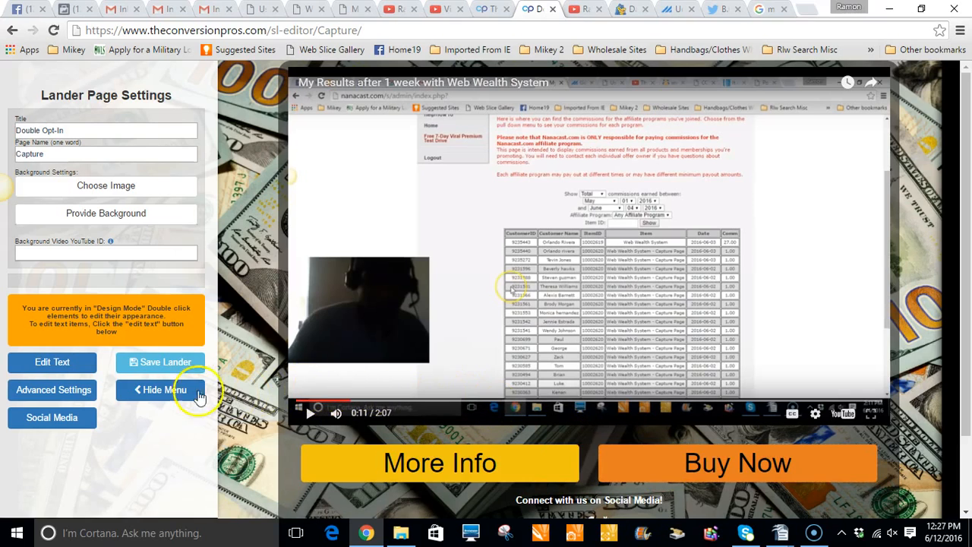
left_click(145, 363)
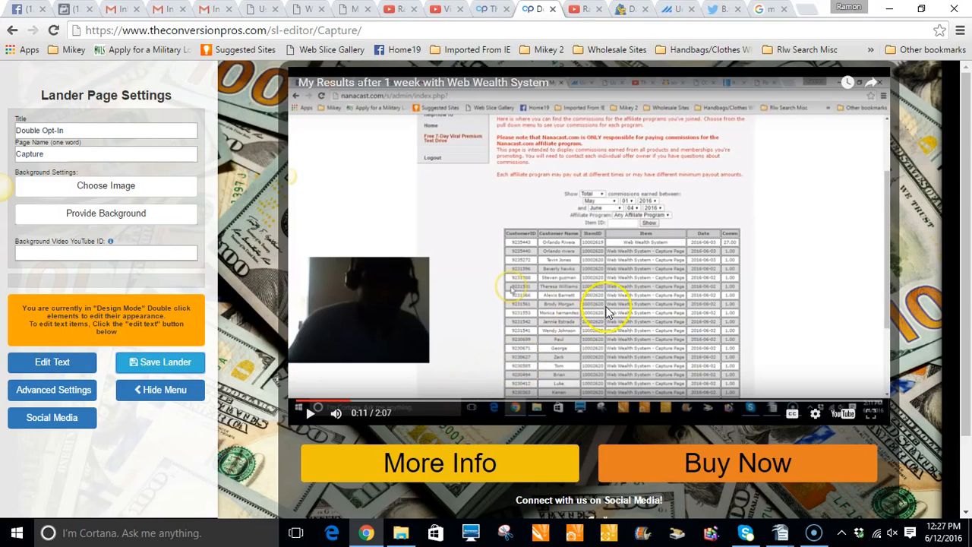
scroll(601, 310, "down", 1)
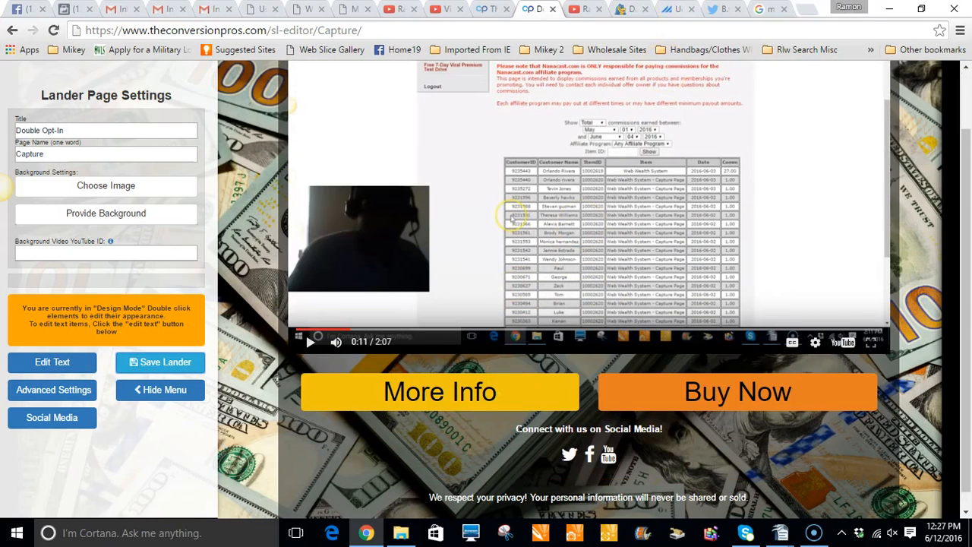
left_click(553, 10)
Step: Go to the Landing Page Builder's page list and view the share code of the Capture page
left_click(493, 11)
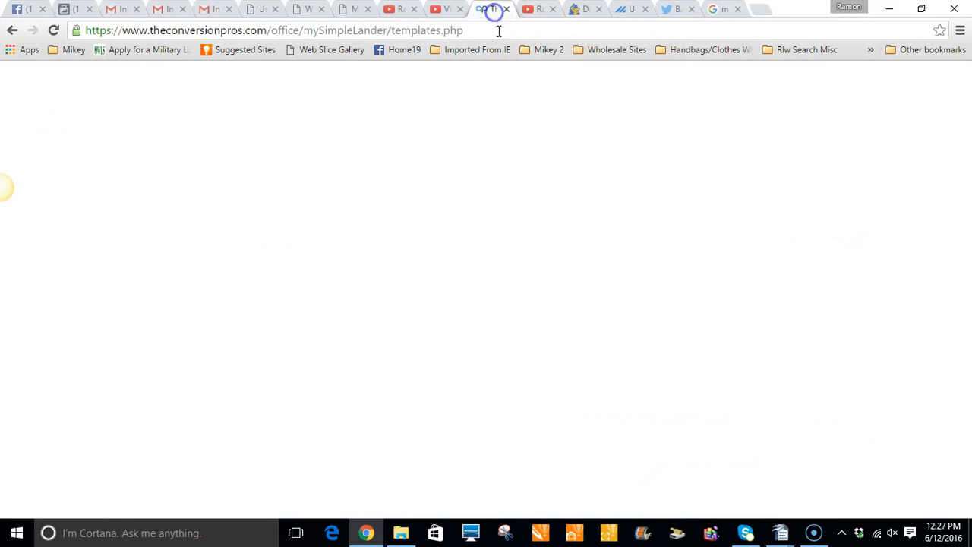
scroll(540, 218, "down", 1)
scroll(538, 220, "up", 15)
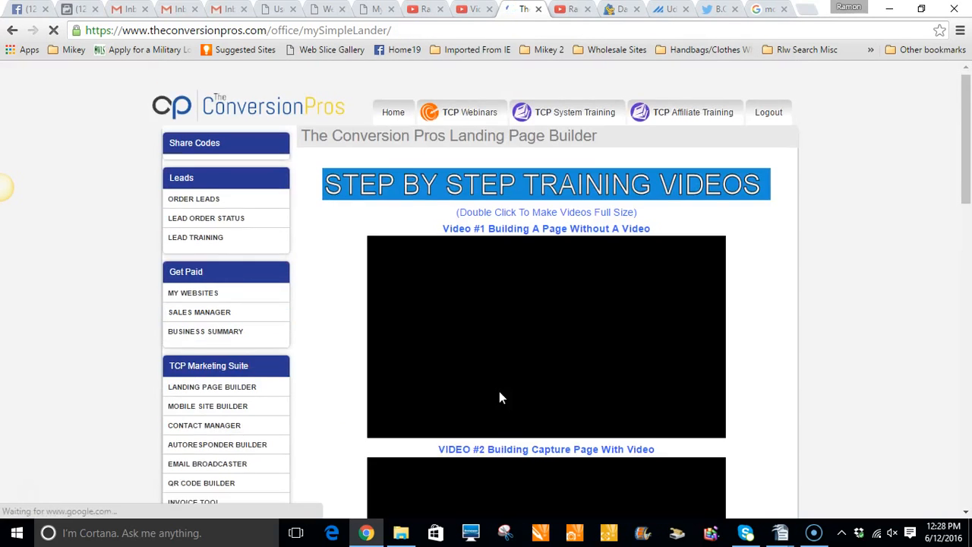
scroll(499, 391, "down", 10)
scroll(499, 389, "down", 4)
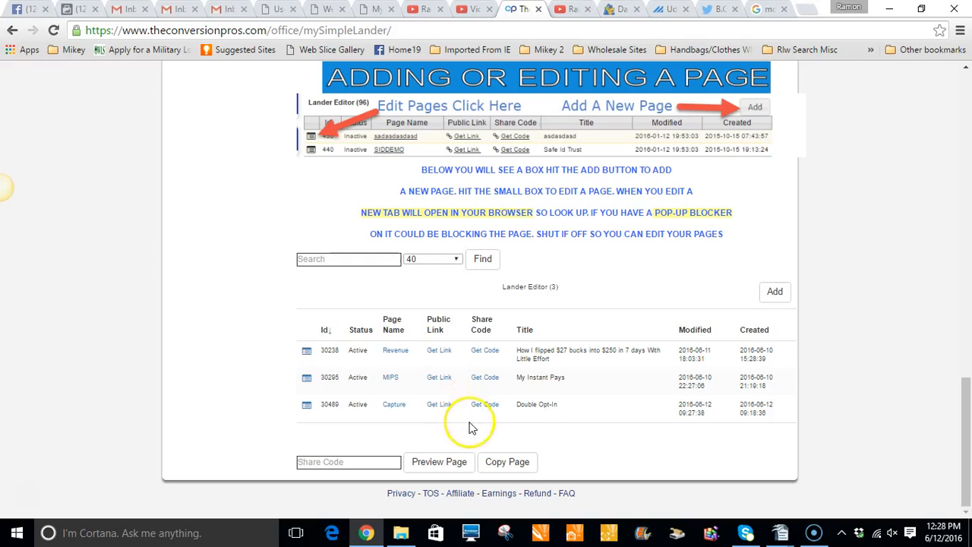
left_click(486, 406)
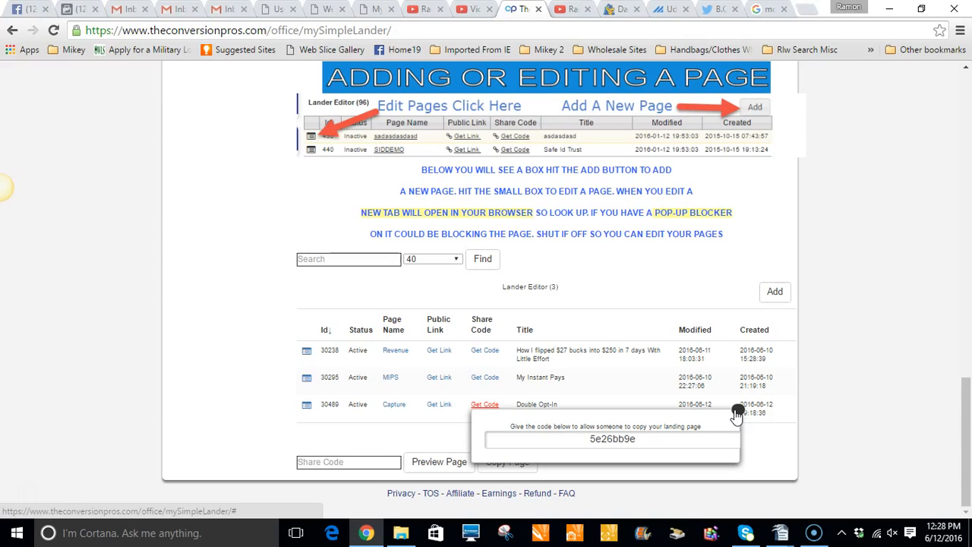
left_click(735, 411)
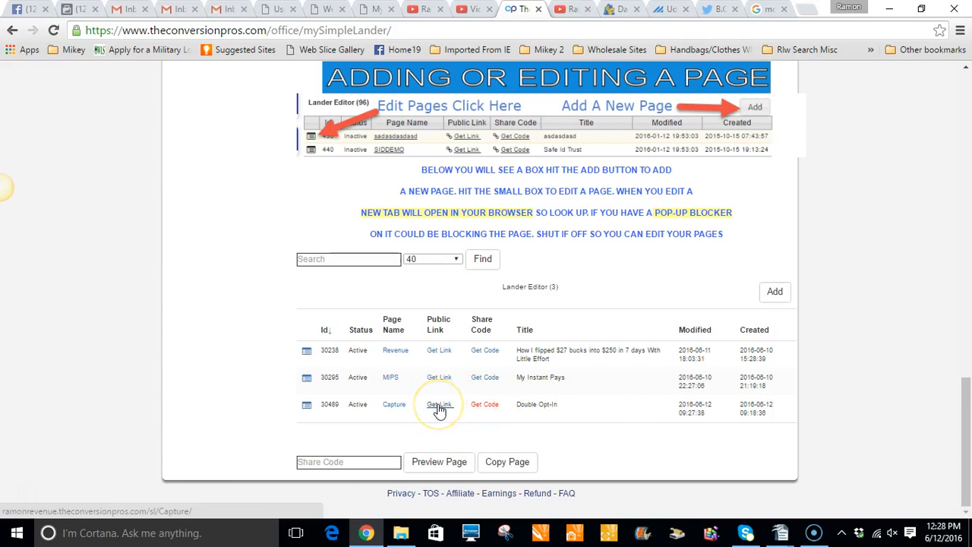
Step: Open the published Capture page from the list and review its video, two buttons and social media icons
left_click(402, 411)
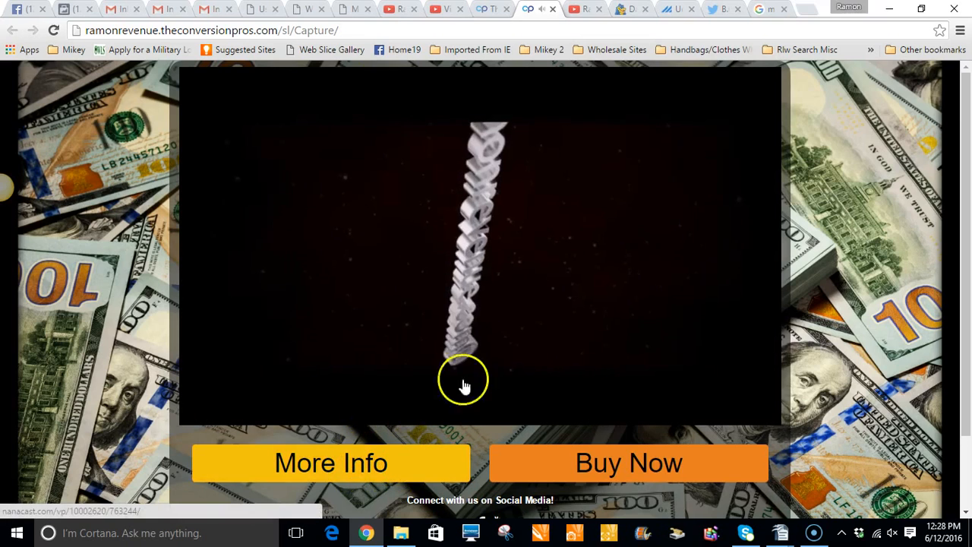
scroll(565, 431, "down", 1)
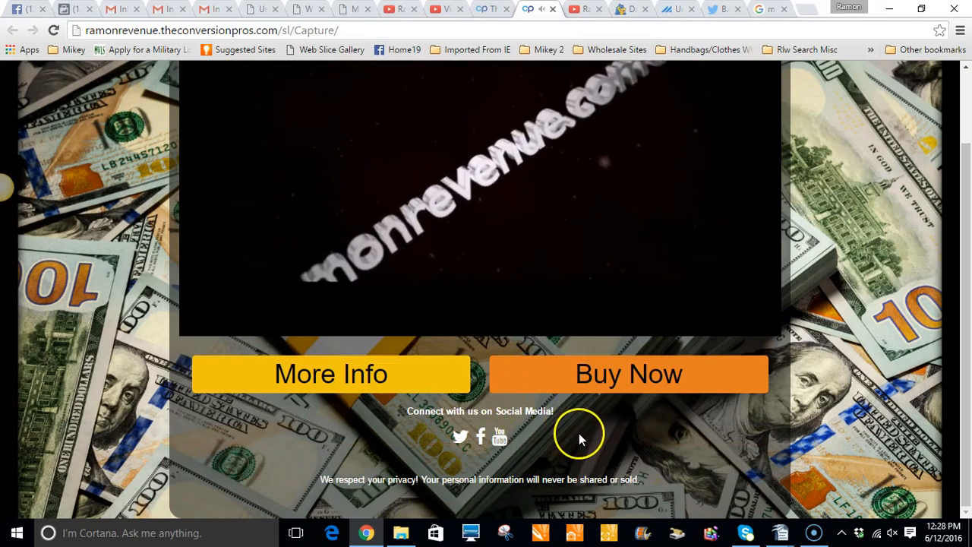
scroll(574, 433, "up", 1)
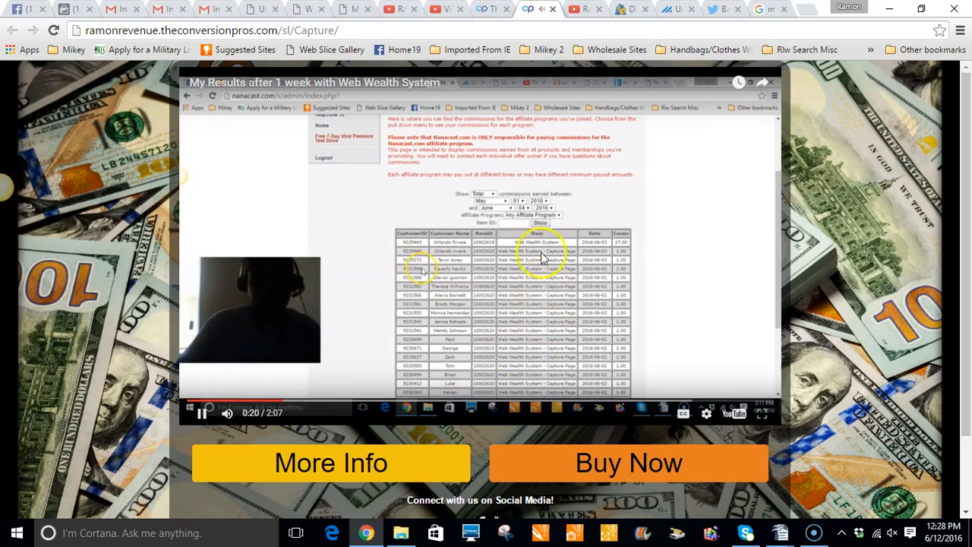
scroll(480, 288, "down", 1)
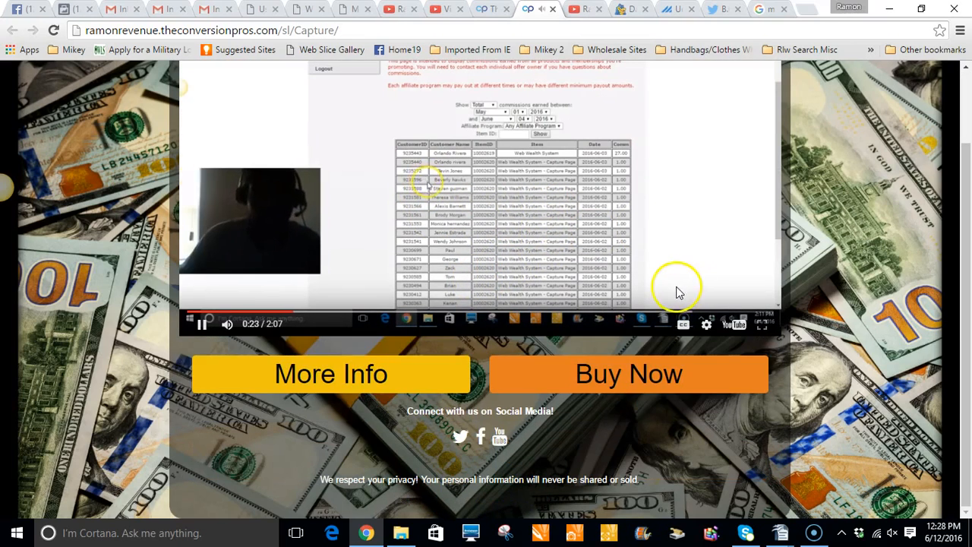
scroll(480, 289, "up", 1)
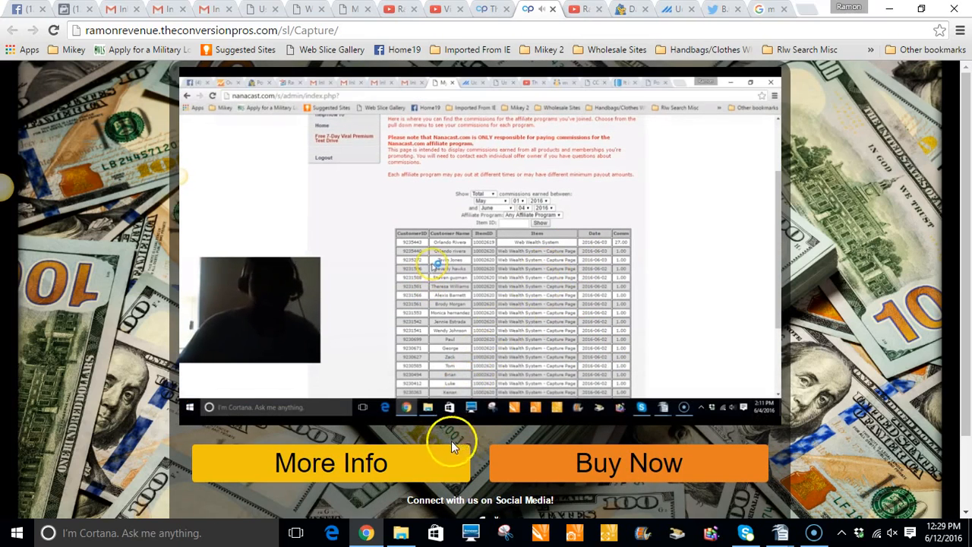
Step: Test the More Info button on the published page, look over the linked opt-in page, and close it
left_click(420, 465)
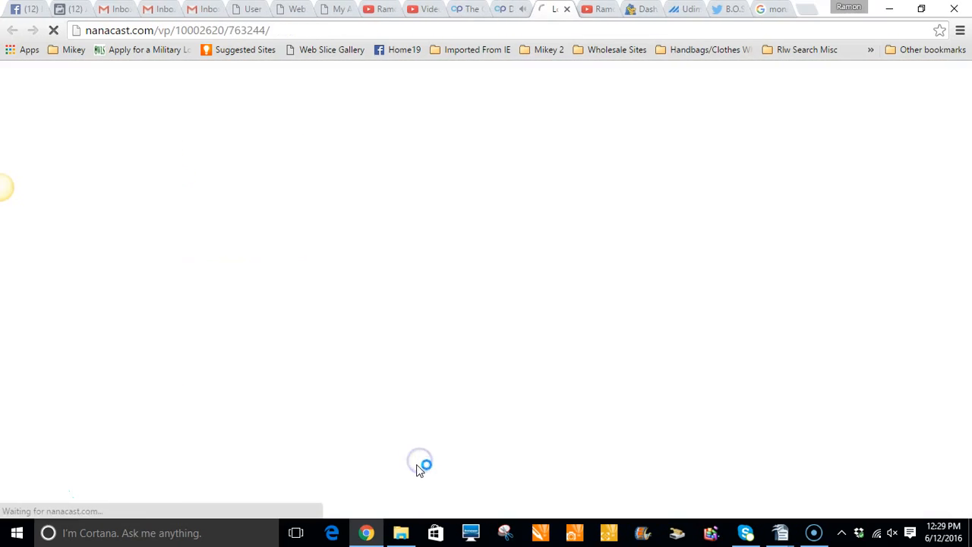
scroll(571, 325, "down", 2)
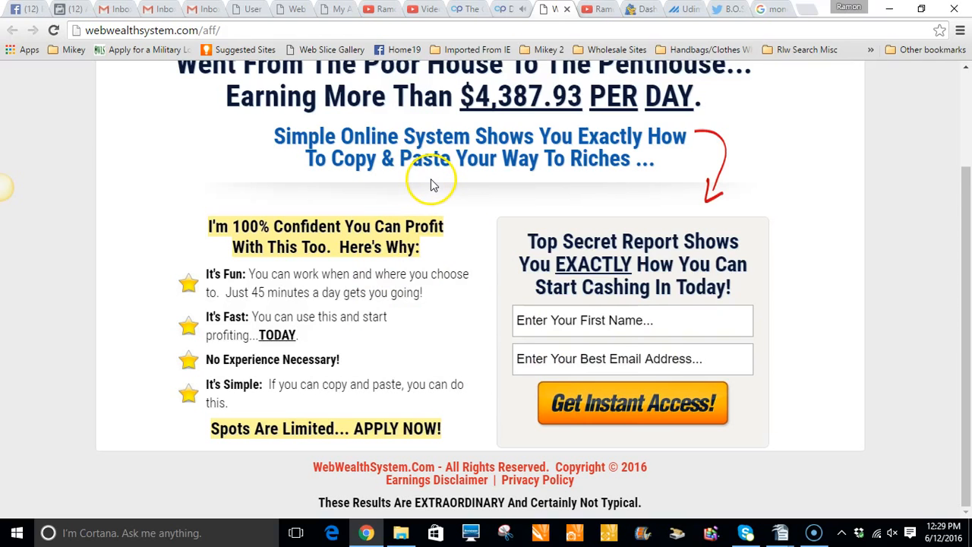
left_click(567, 9)
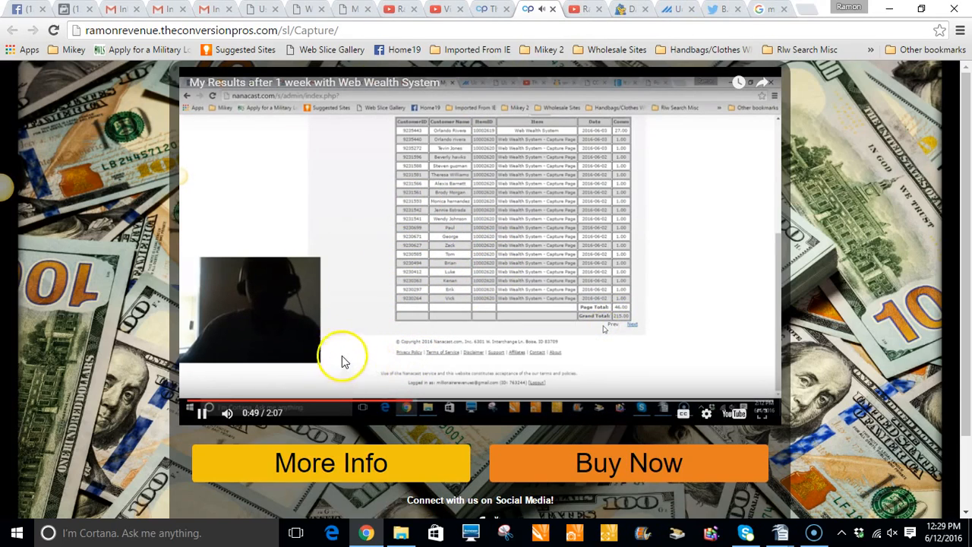
Step: Test the Buy Now button on the published page, review the linked sales letter down to its Add To Cart offer, and close it
left_click(545, 470)
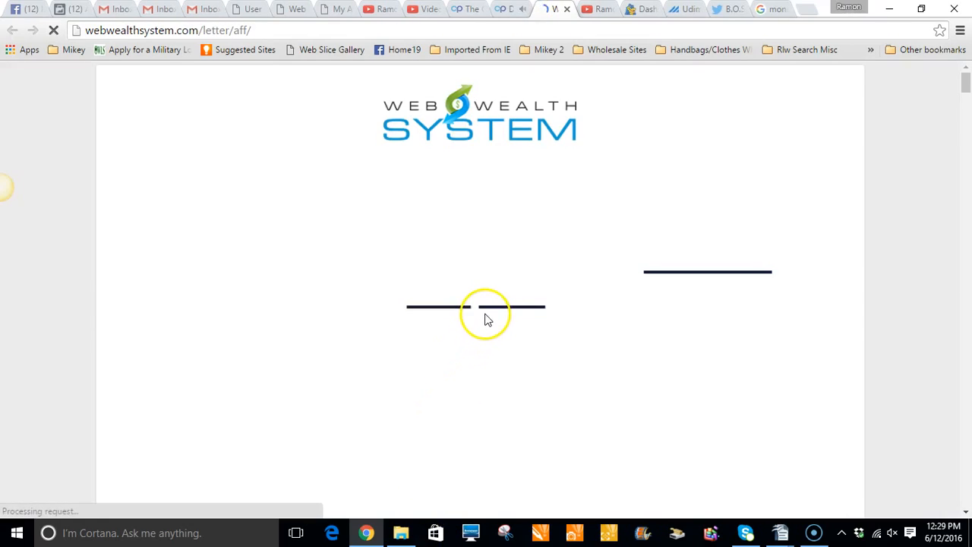
scroll(487, 318, "down", 3)
scroll(486, 313, "down", 20)
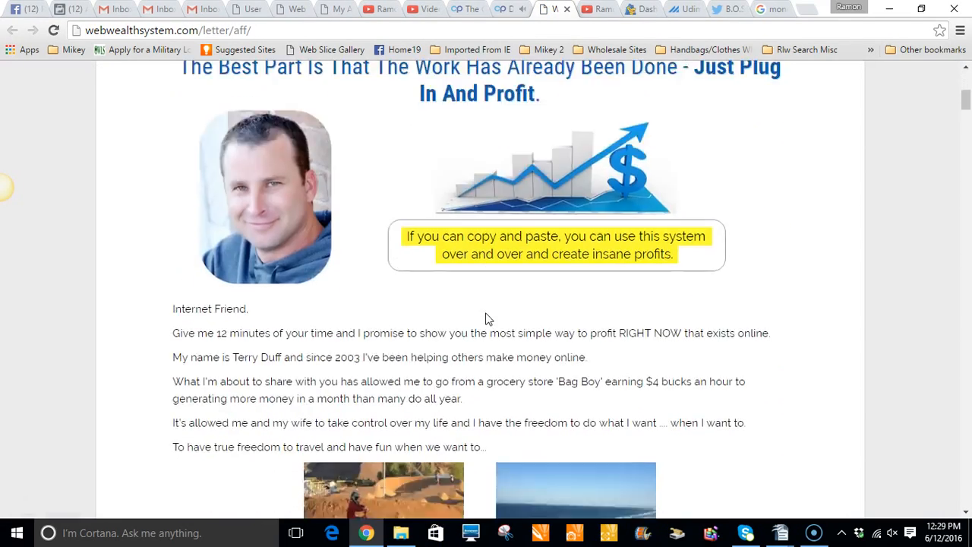
scroll(487, 318, "down", 20)
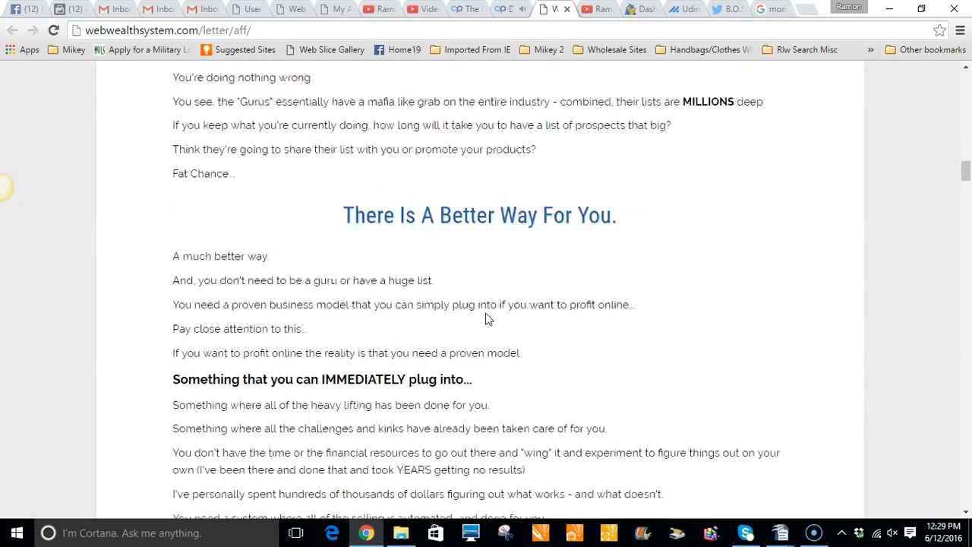
scroll(487, 317, "down", 20)
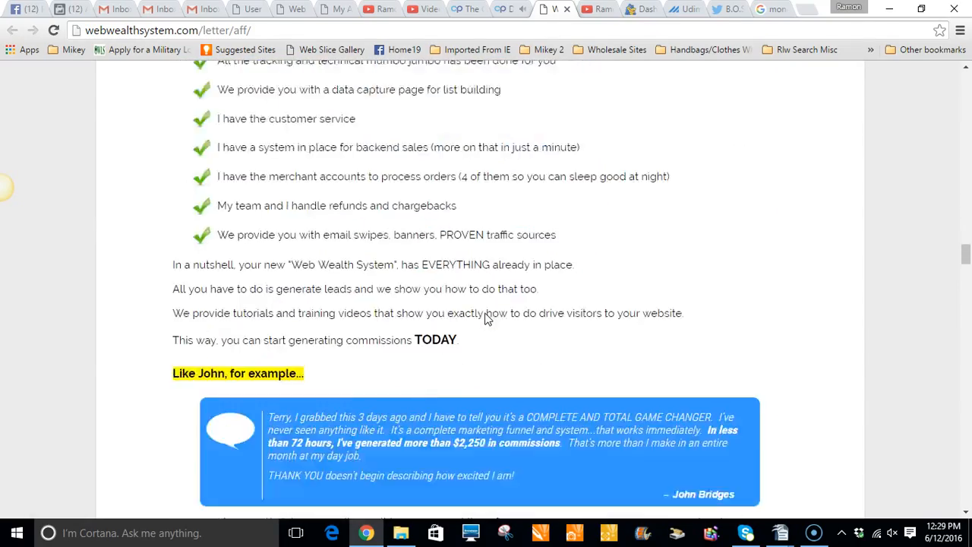
scroll(486, 313, "down", 20)
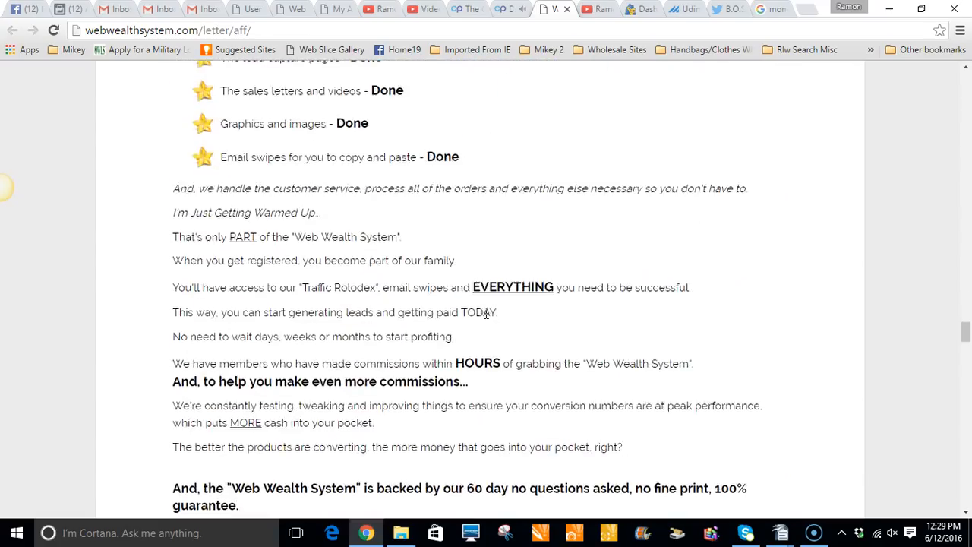
scroll(487, 318, "down", 8)
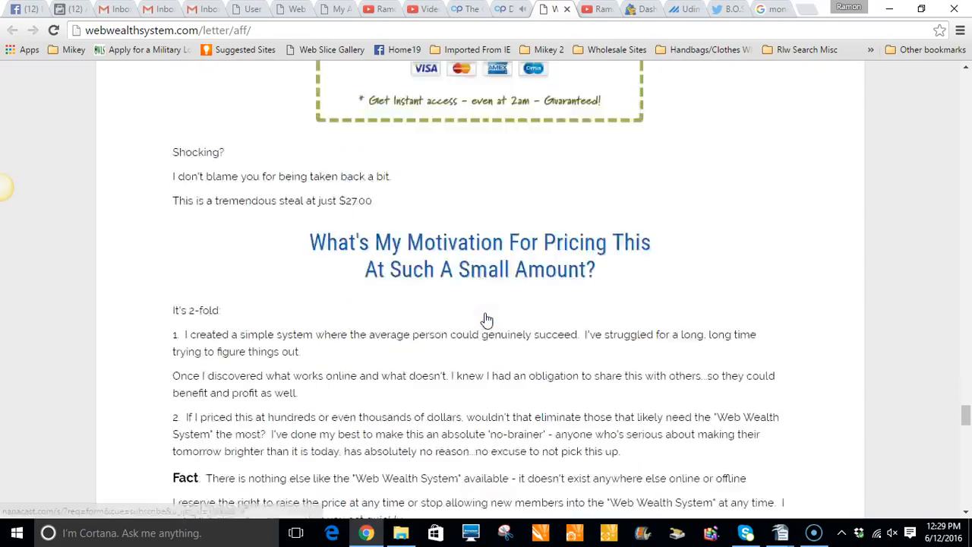
left_click(472, 195)
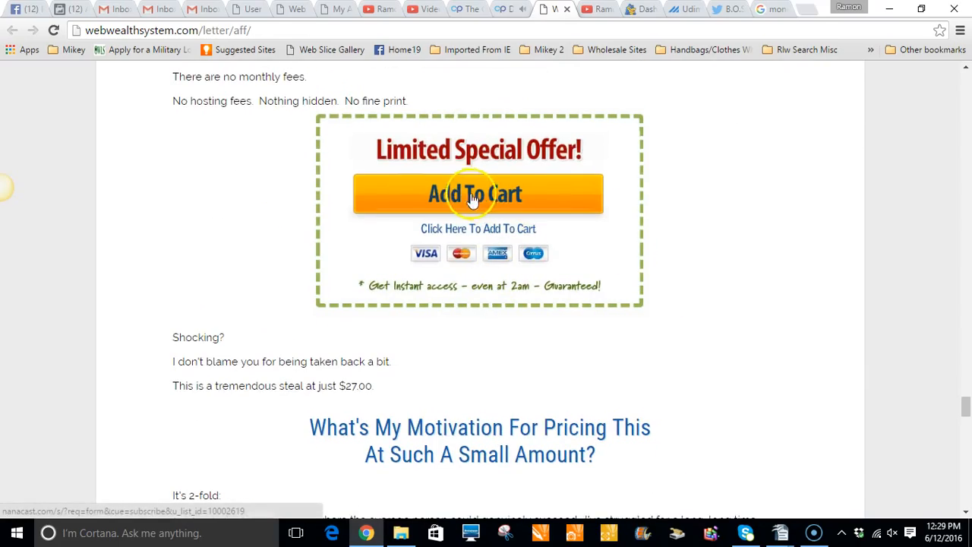
left_click(566, 9)
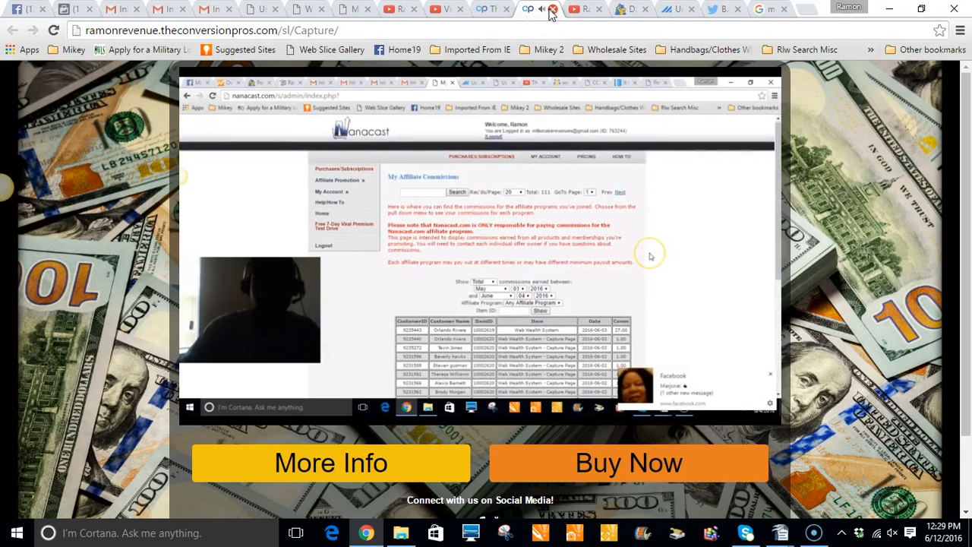
Step: Close the published page and copy the Capture page's public link from the Landing Page Builder's page list
left_click(553, 9)
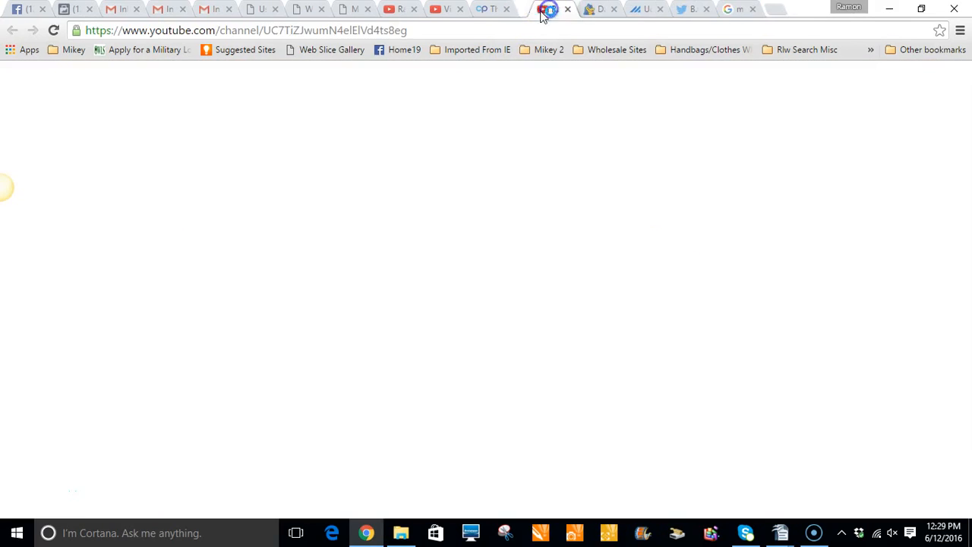
left_click(494, 12)
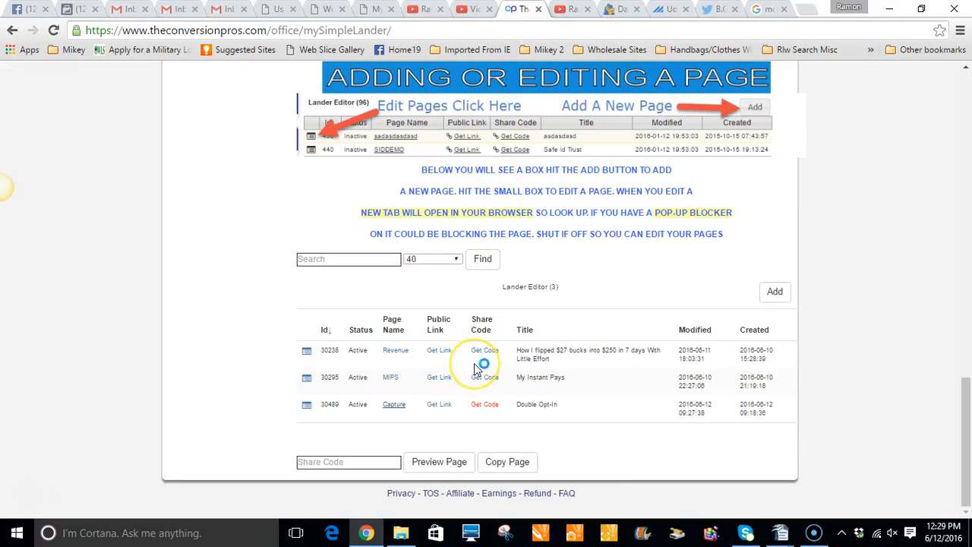
left_click(440, 407)
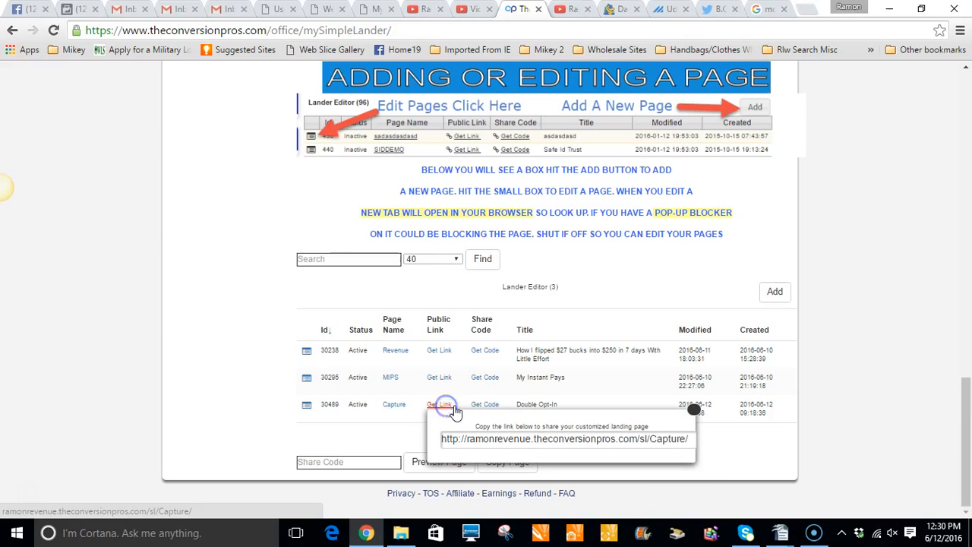
left_click(530, 430)
left_click(542, 439)
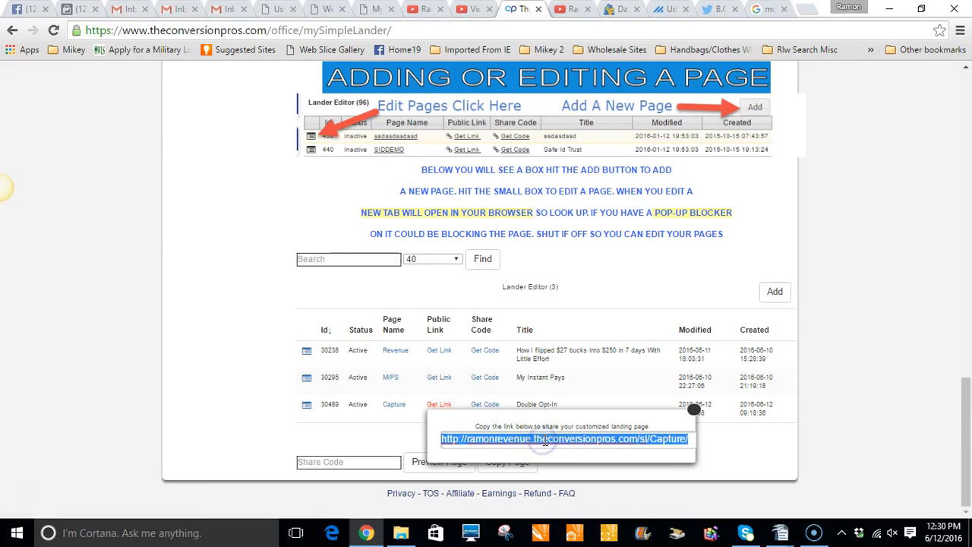
right_click(544, 439)
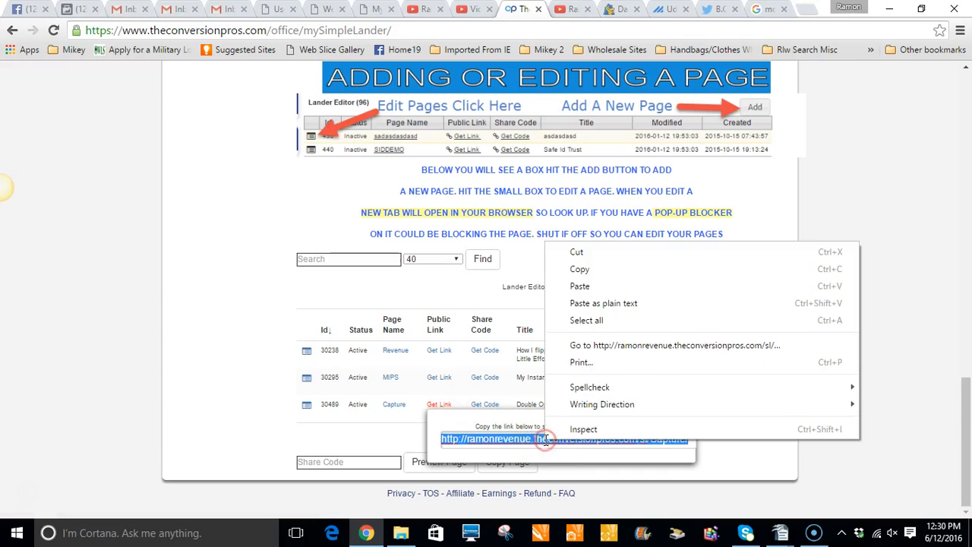
left_click(605, 269)
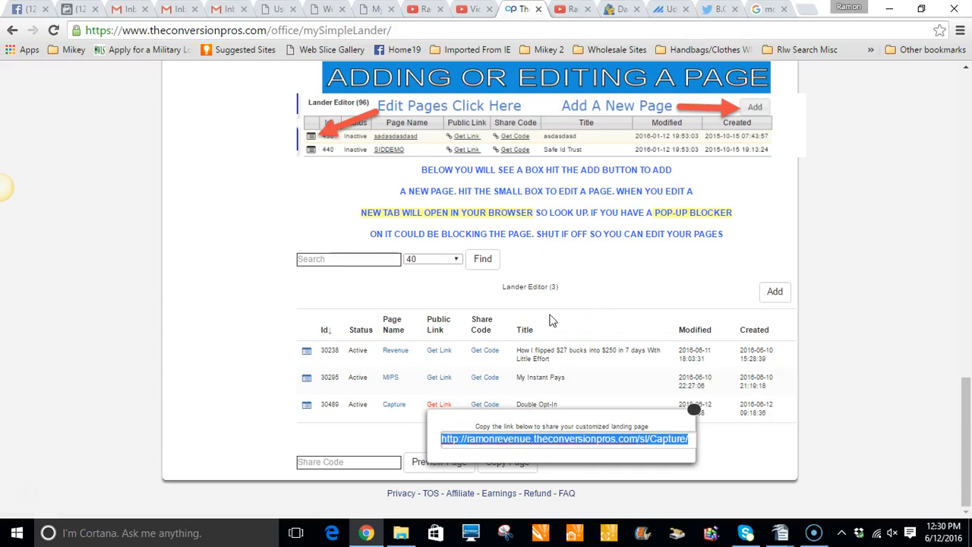
Step: Open the copied Capture link in a new browser tab, pause its video, and close the tab
left_click(807, 11)
key("ctrl+v")
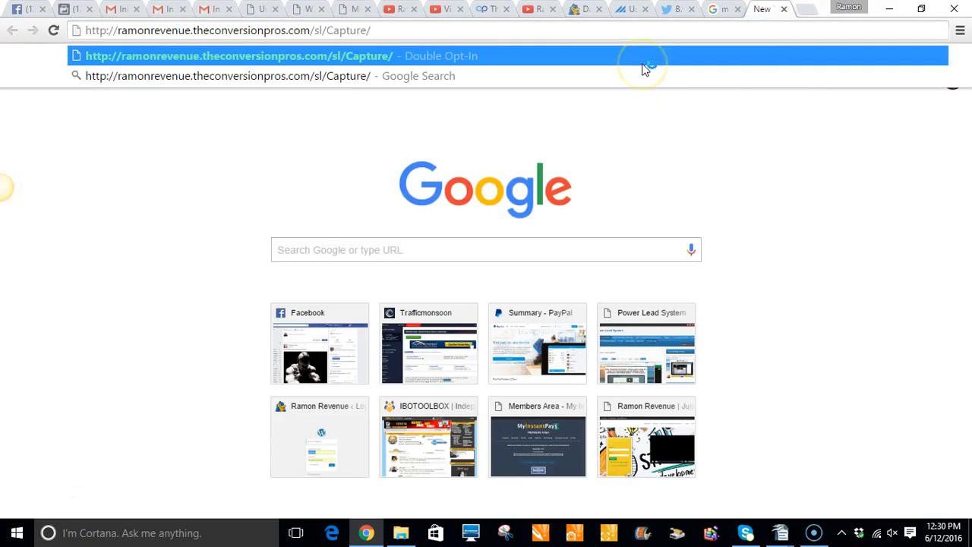
key("Return")
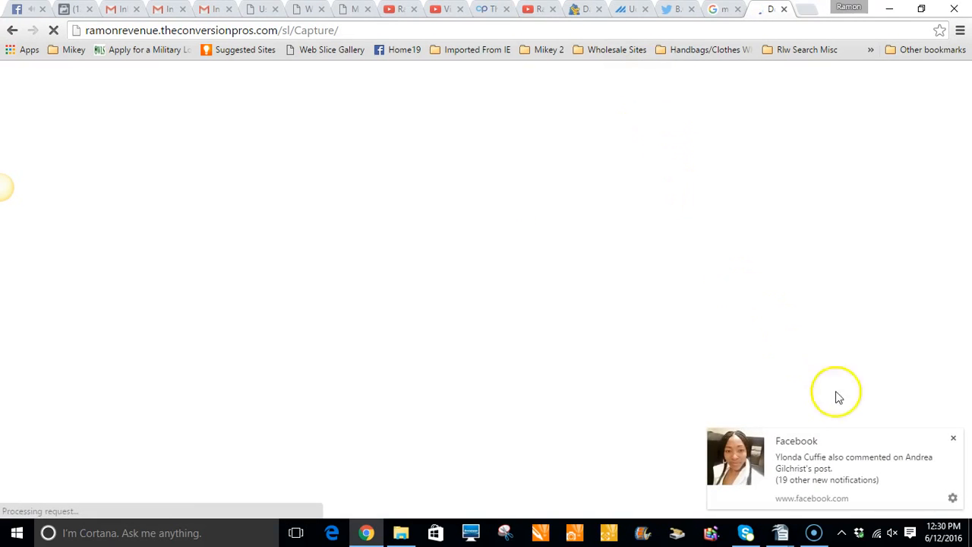
left_click(953, 440)
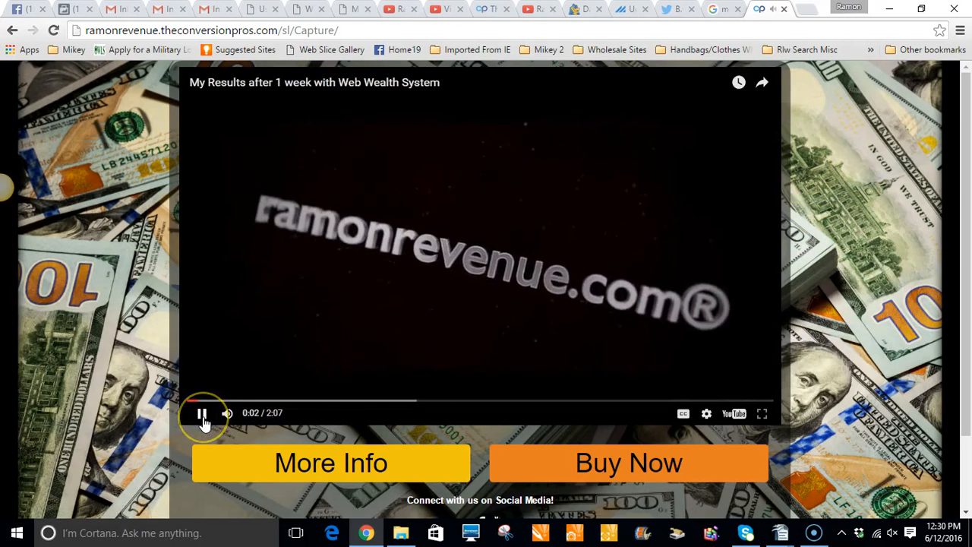
left_click(627, 272)
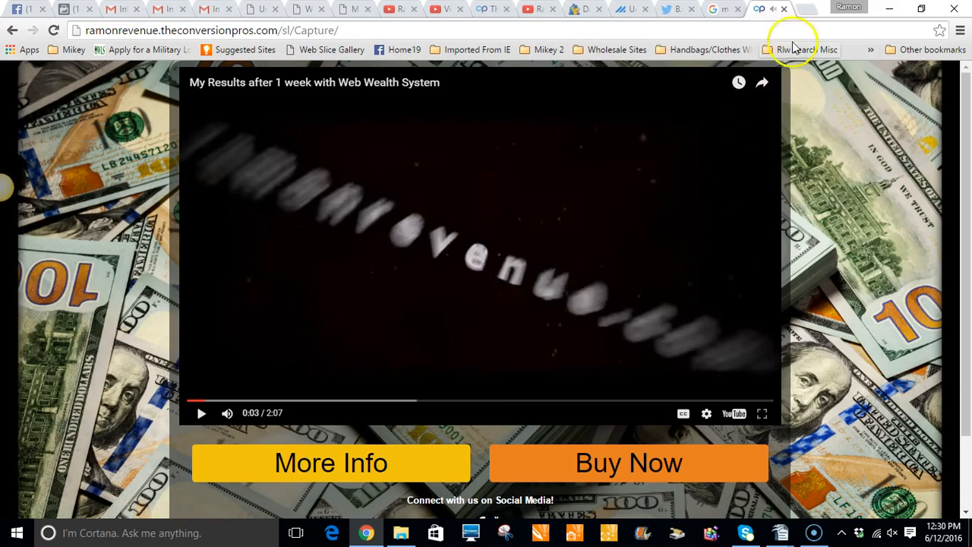
left_click(782, 11)
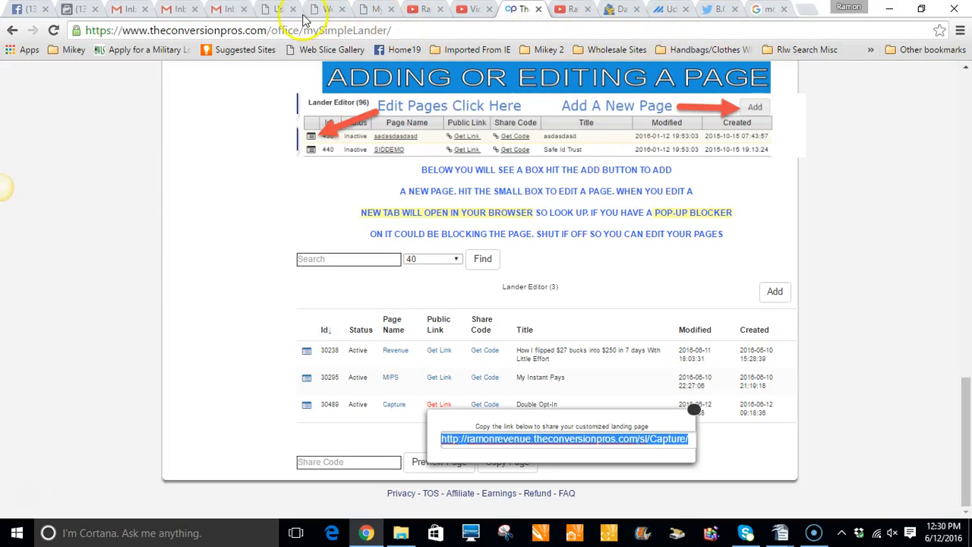
Step: Switch to the lilbit.link dashboard and examine the click counts of the shortened links and the Top URLs
left_click(278, 10)
scroll(536, 266, "up", 10)
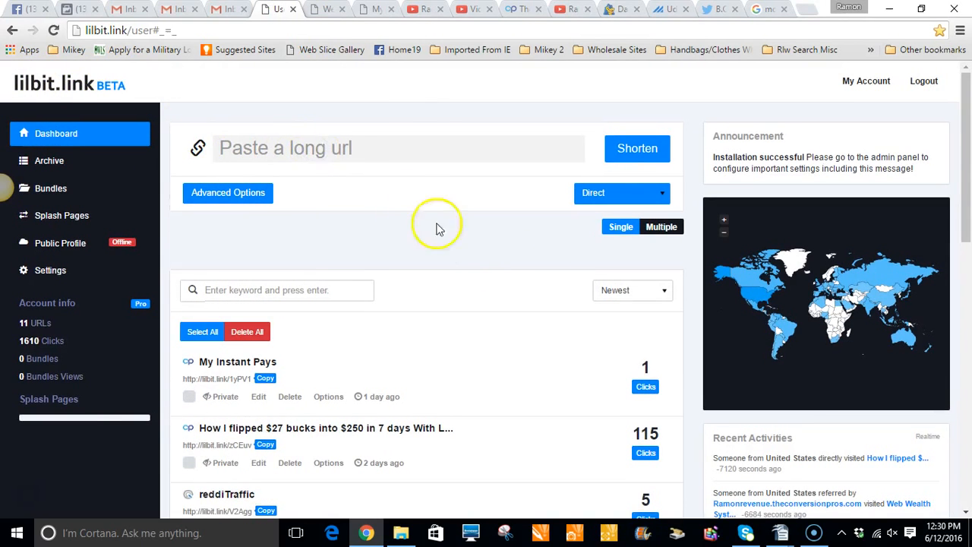
scroll(482, 301, "down", 9)
scroll(524, 292, "down", 1)
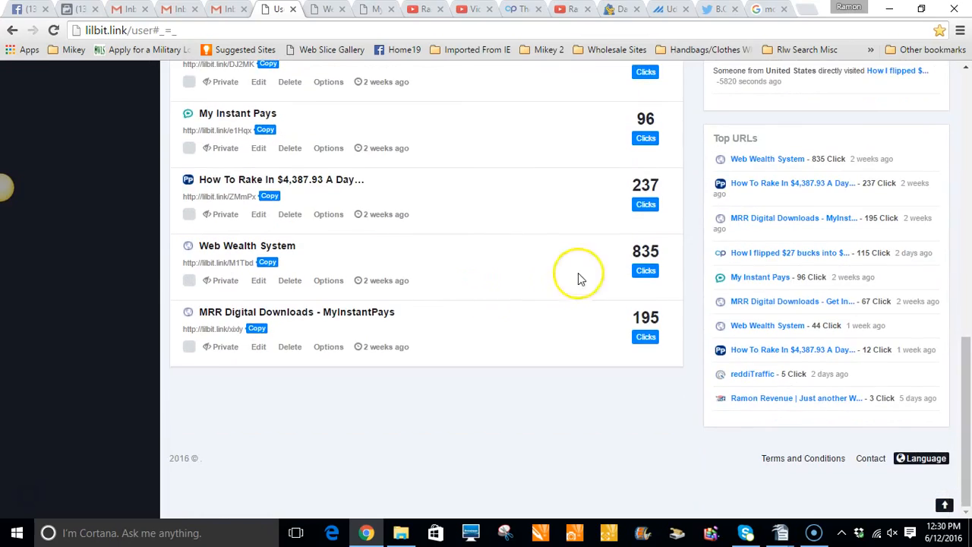
scroll(438, 221, "up", 4)
scroll(395, 217, "up", 5)
scroll(364, 209, "down", 10)
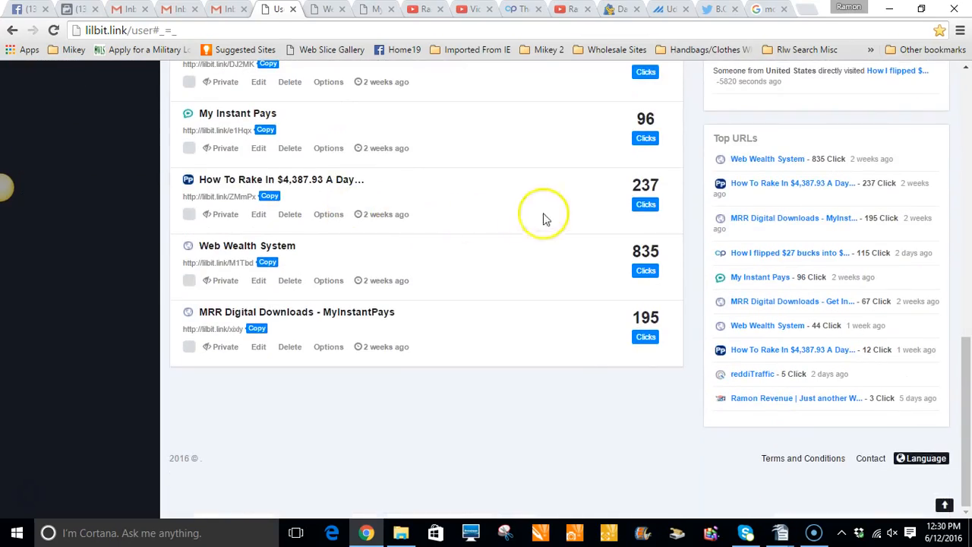
scroll(760, 217, "up", 1)
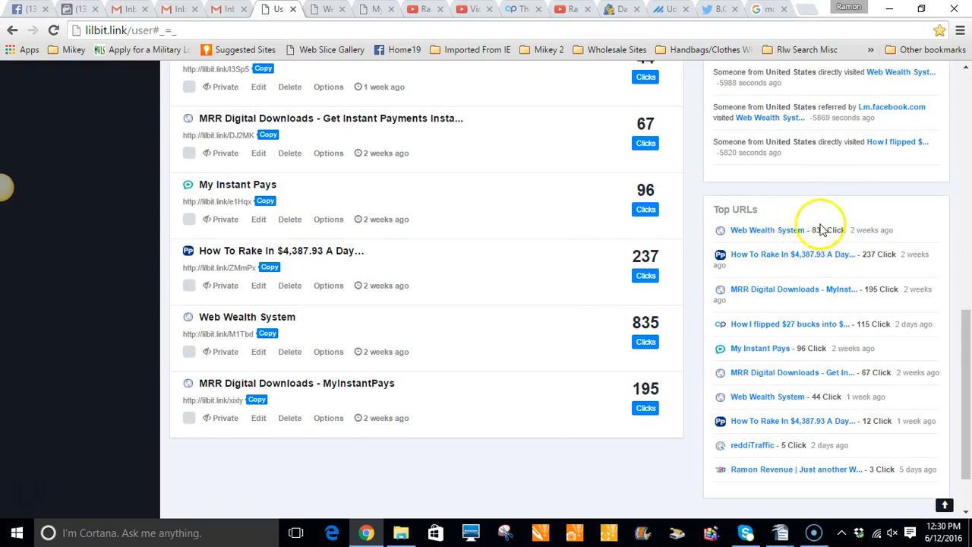
scroll(714, 262, "up", 8)
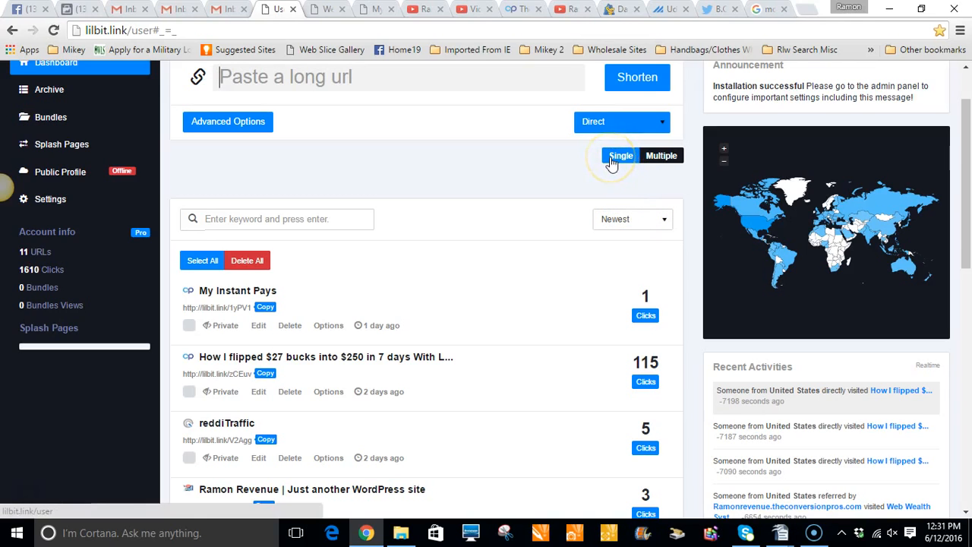
Step: Shorten the copied Capture page link with lilbit.link and copy the resulting short URL
scroll(470, 182, "up", 1)
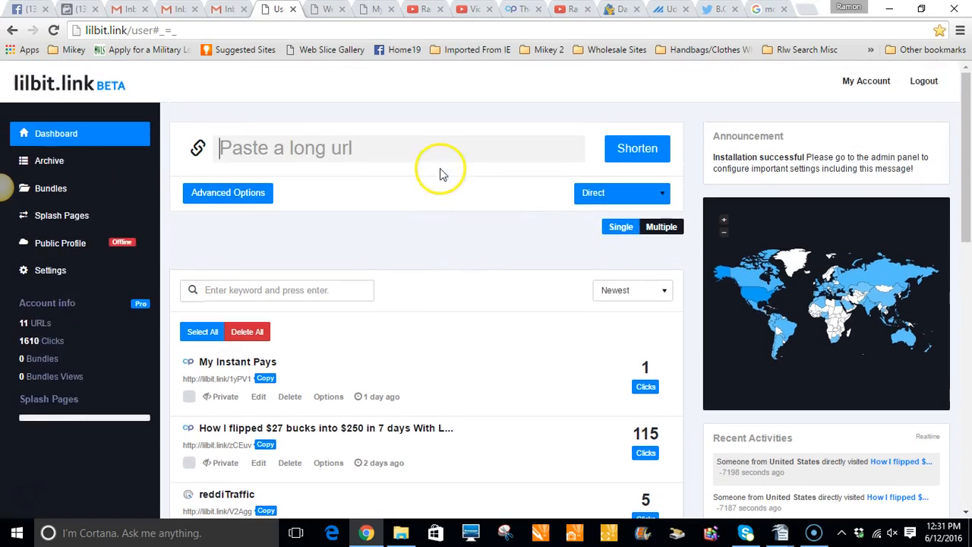
left_click(300, 146)
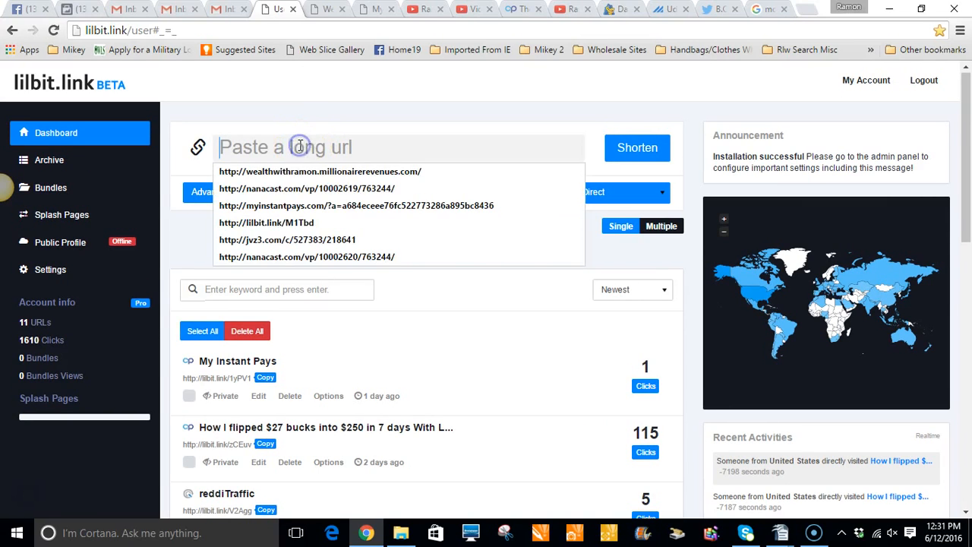
key("ctrl+v")
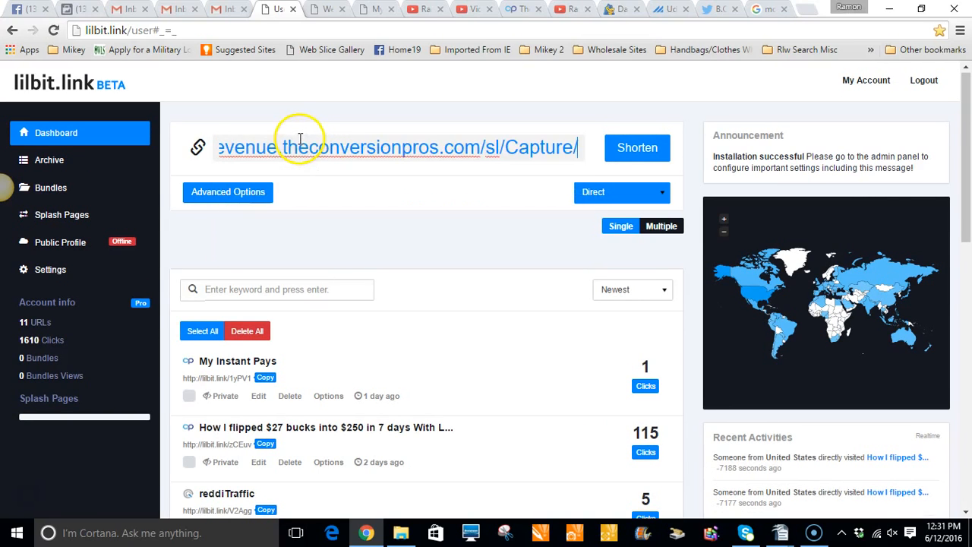
left_click(638, 147)
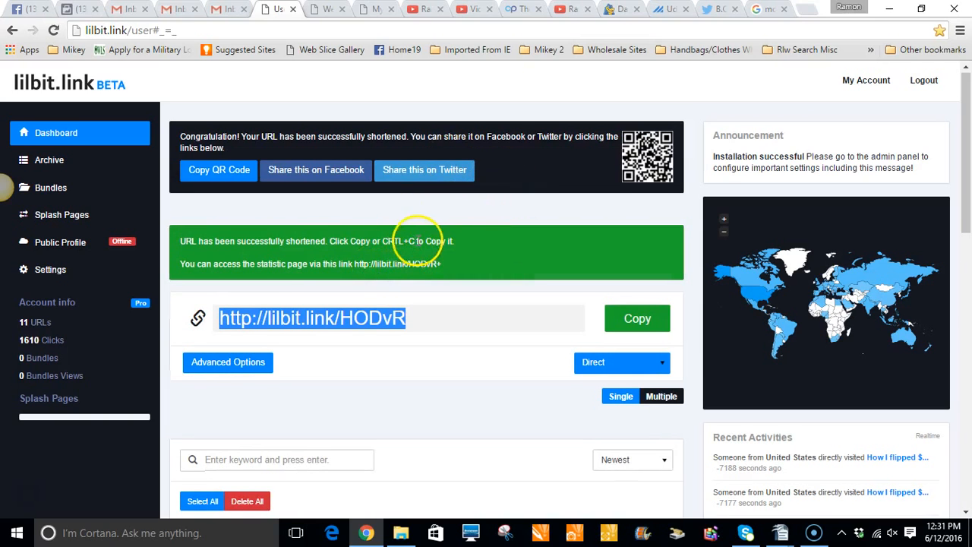
scroll(350, 314, "down", 1)
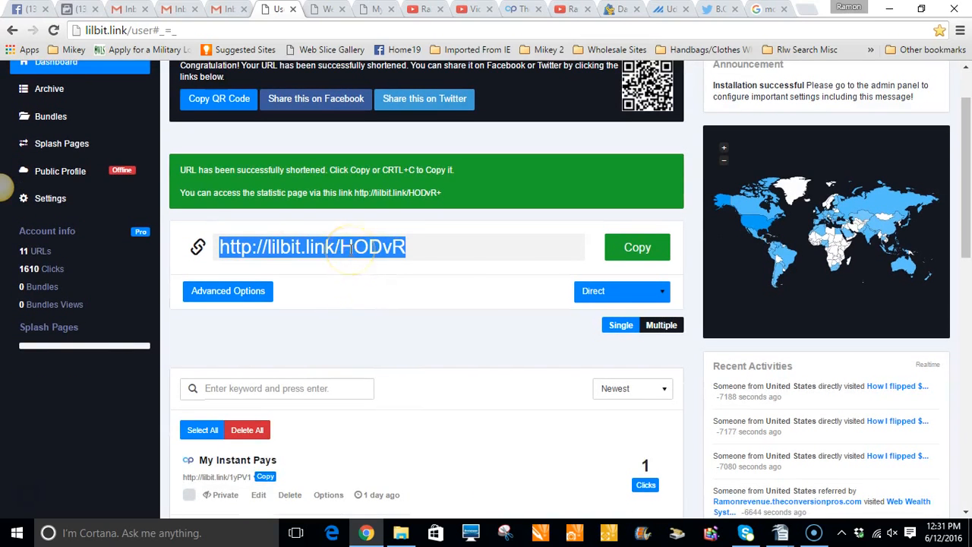
right_click(349, 249)
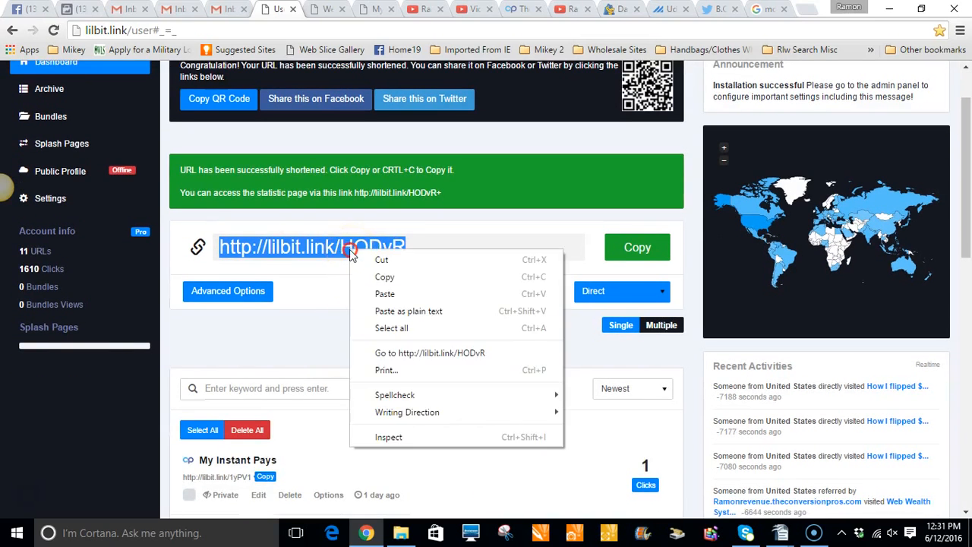
left_click(383, 276)
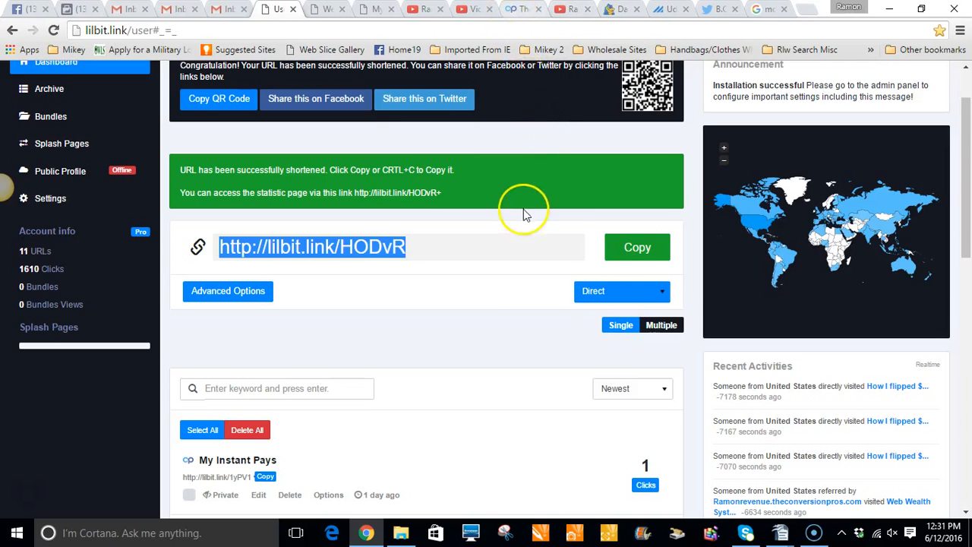
Step: Check the new Double Opt-In entry in the shortened link list and return to the Landing Page Builder's page list
scroll(524, 214, "down", 3)
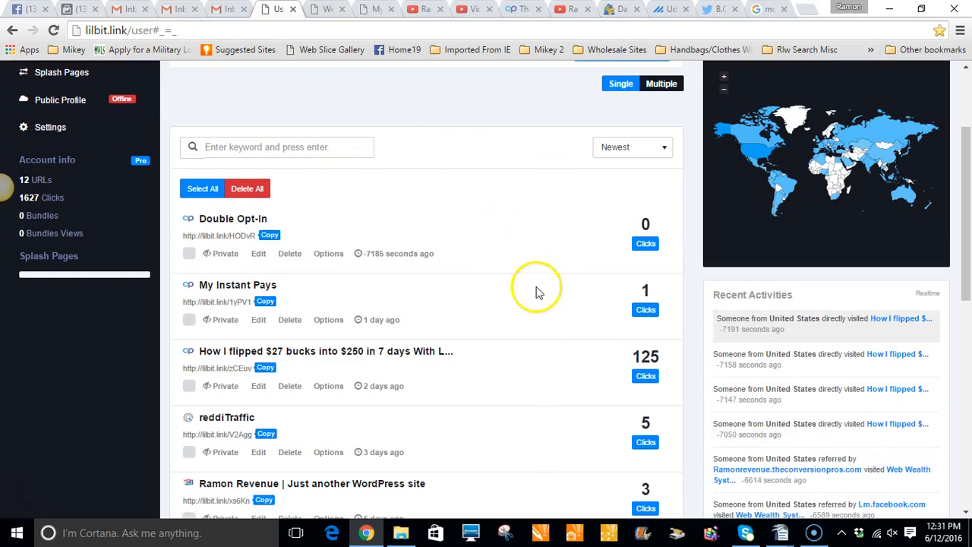
scroll(587, 159, "up", 2)
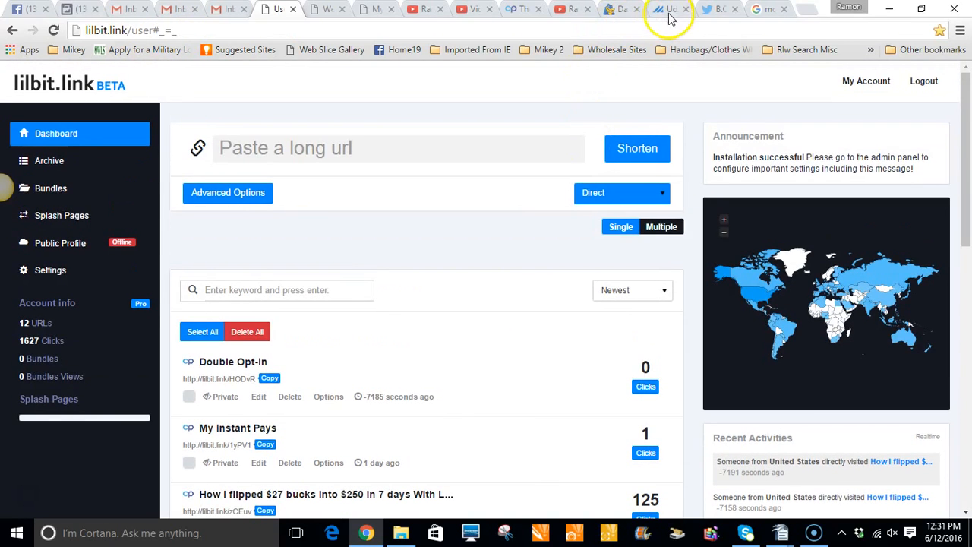
left_click(514, 17)
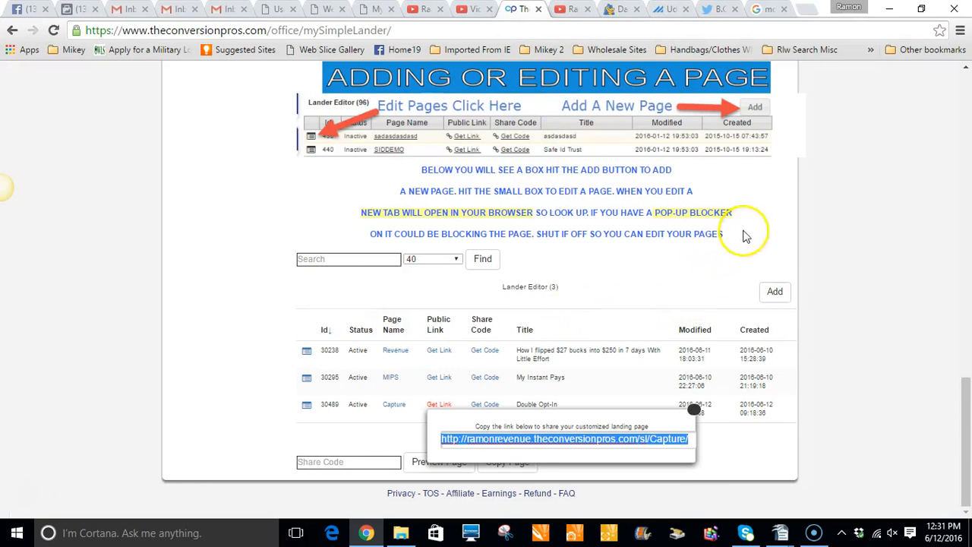
left_click(766, 220)
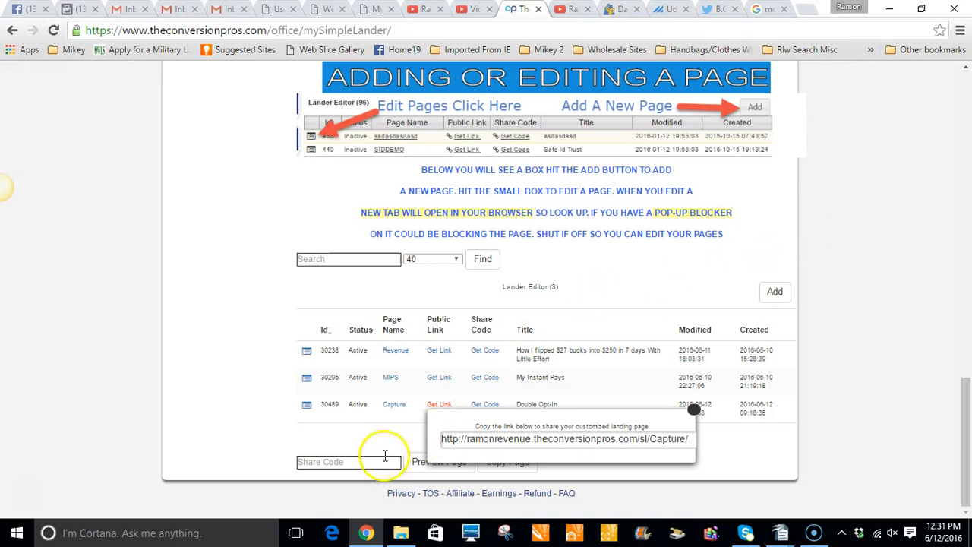
Step: Open the live Revenue landing page from the Lander Editor's page list and pause its video
scroll(454, 404, "up", 15)
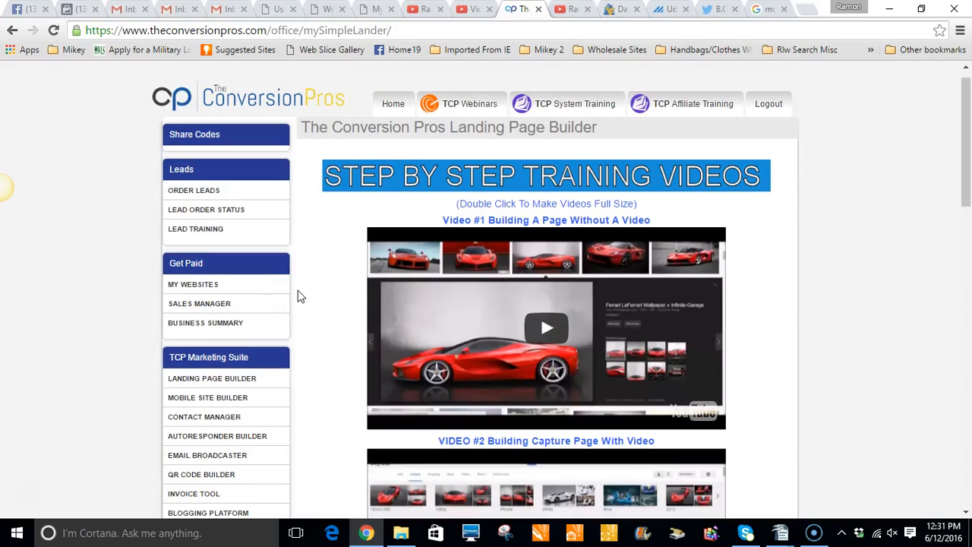
scroll(299, 296, "down", 10)
scroll(300, 298, "down", 5)
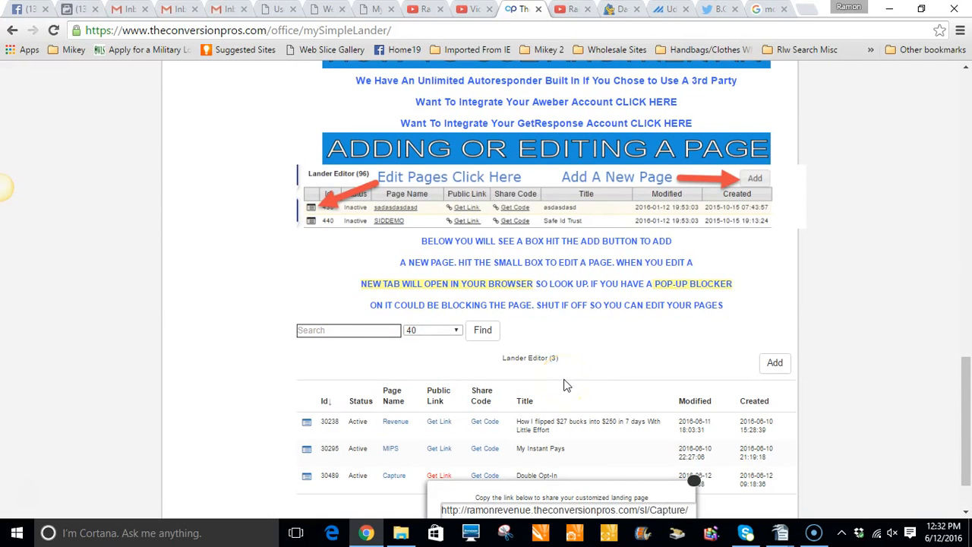
scroll(564, 385, "down", 2)
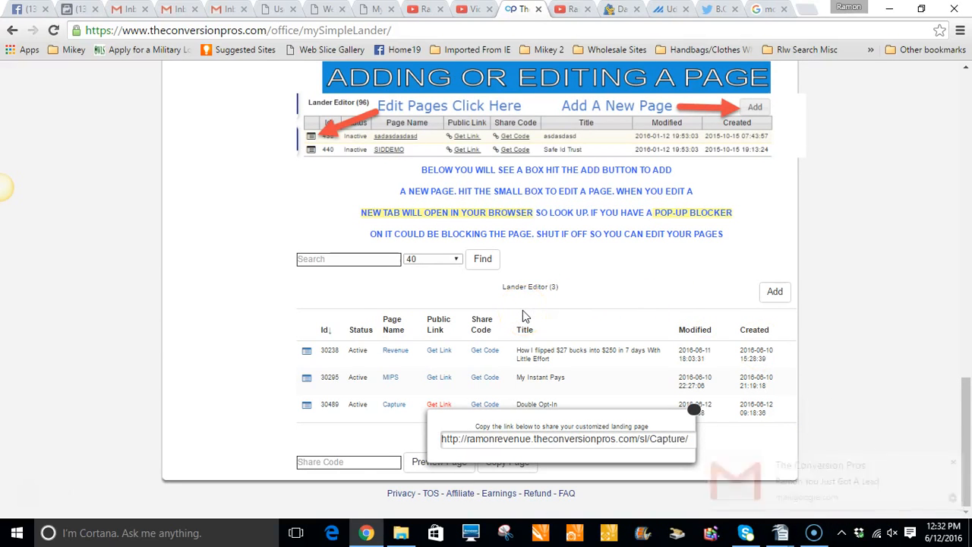
left_click(395, 352)
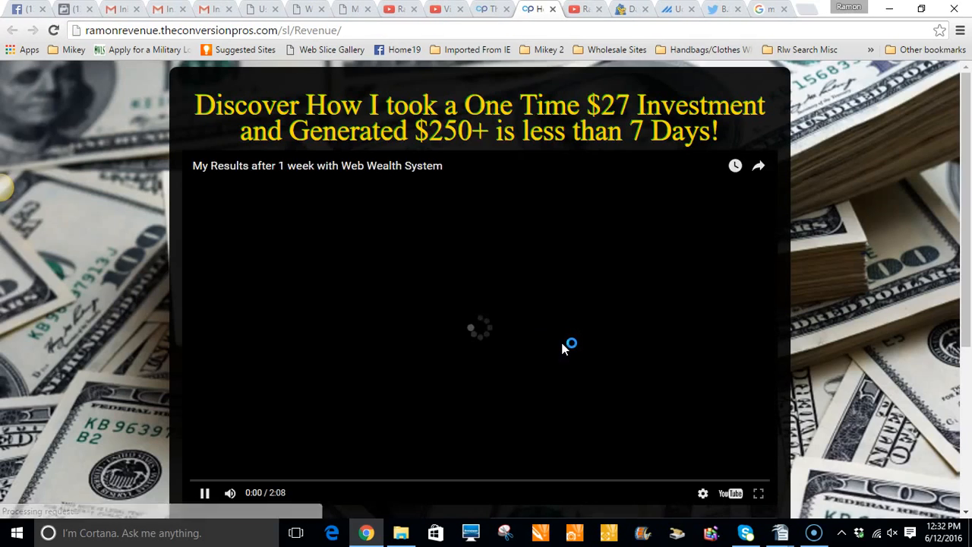
scroll(566, 344, "down", 2)
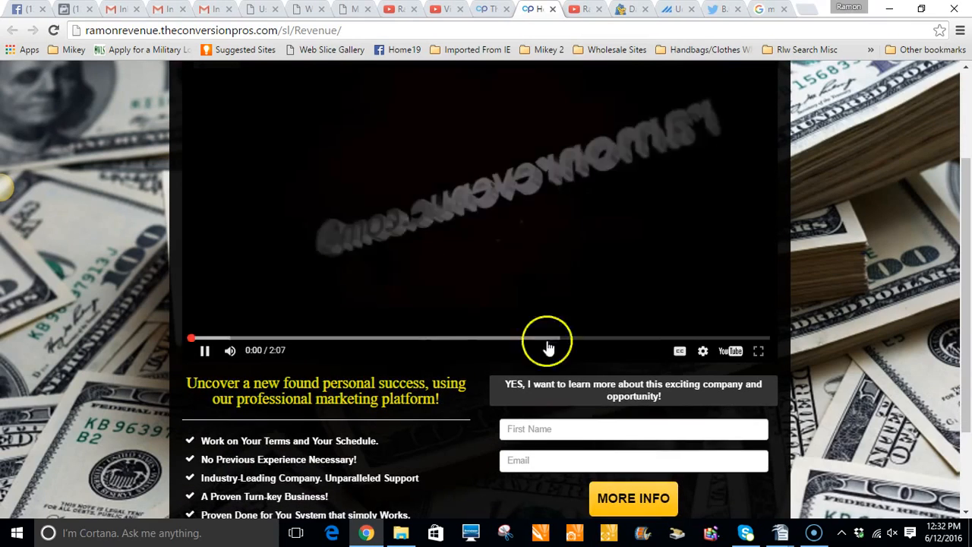
left_click(206, 351)
Step: Test the Revenue page's MORE INFO form by submitting it with empty name and email fields, and dismiss the alert
scroll(472, 302, "down", 2)
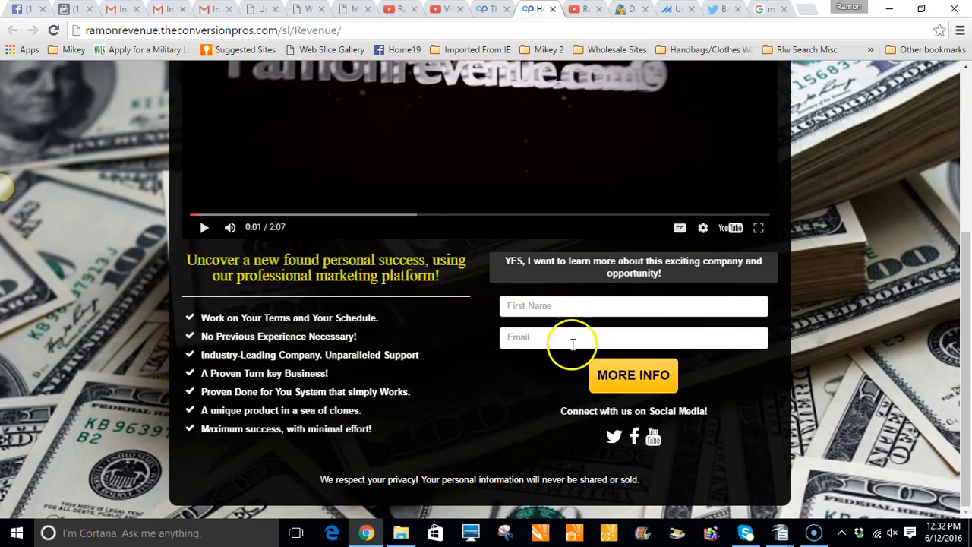
left_click(621, 376)
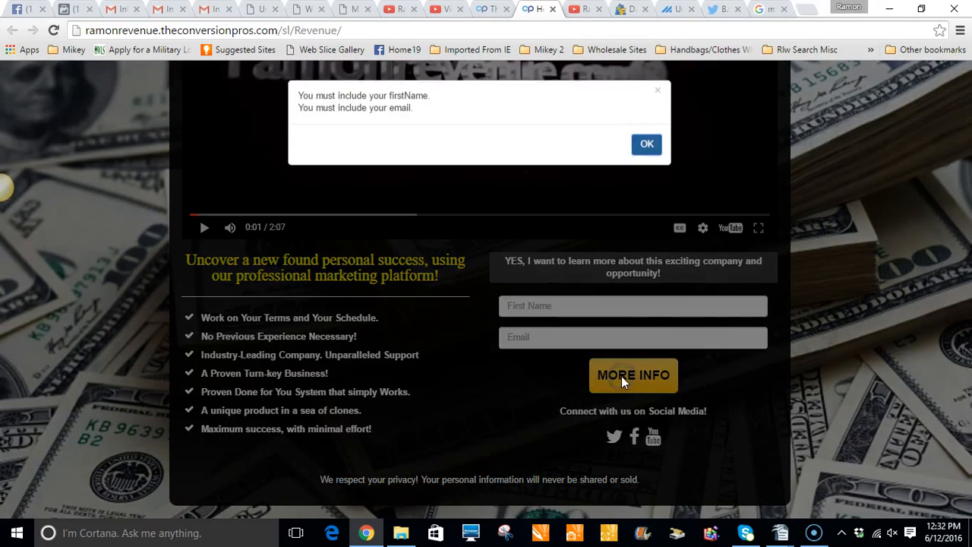
left_click(647, 146)
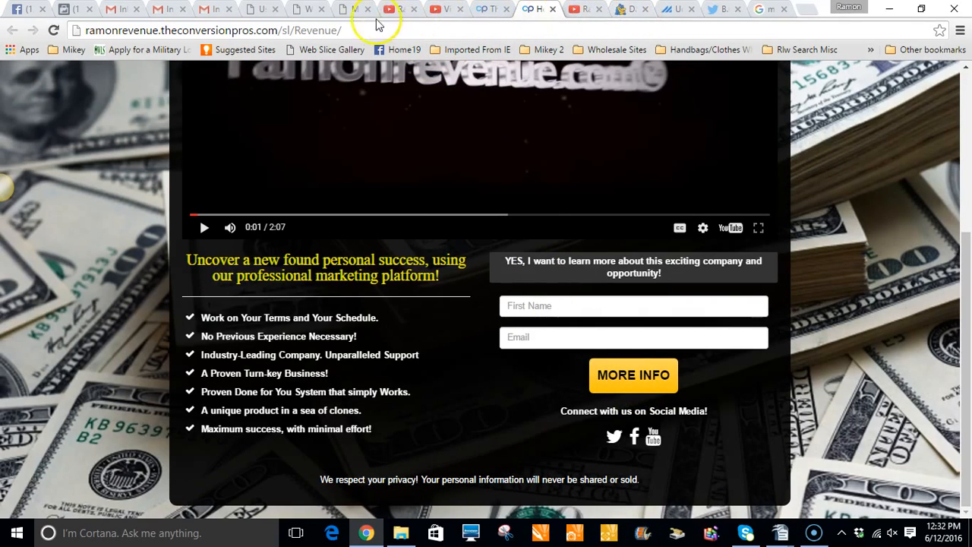
Step: Review the live Revenue page's headline, video and opt-in form
scroll(691, 274, "up", 4)
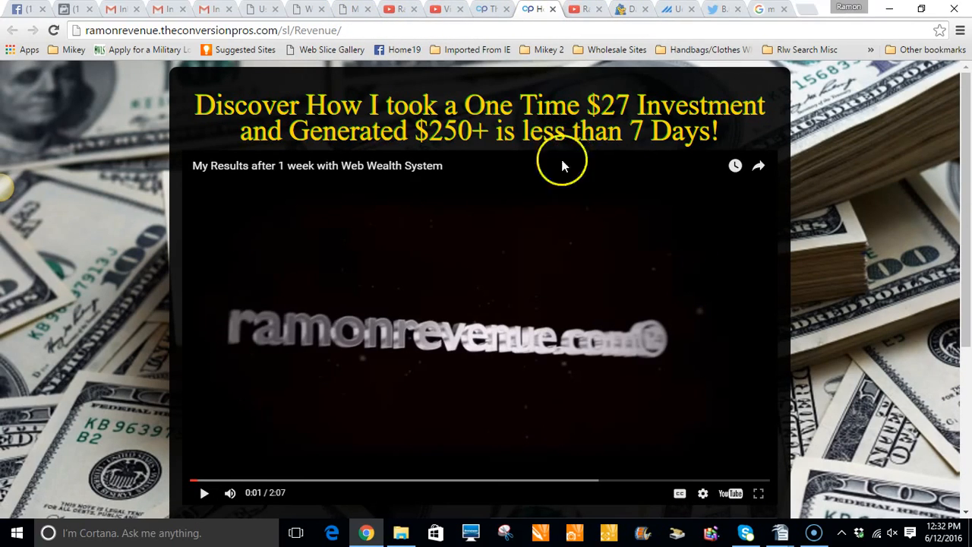
scroll(652, 292, "down", 2)
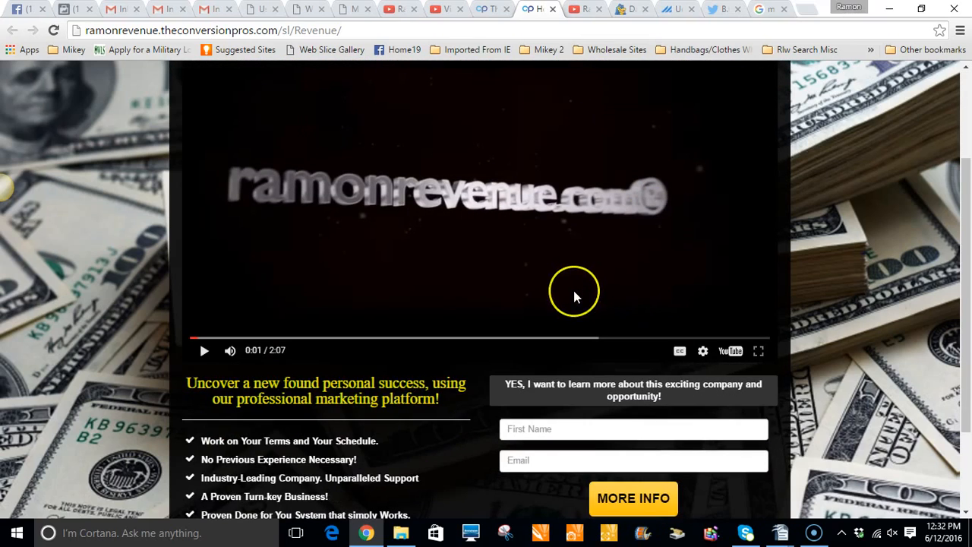
scroll(574, 293, "up", 2)
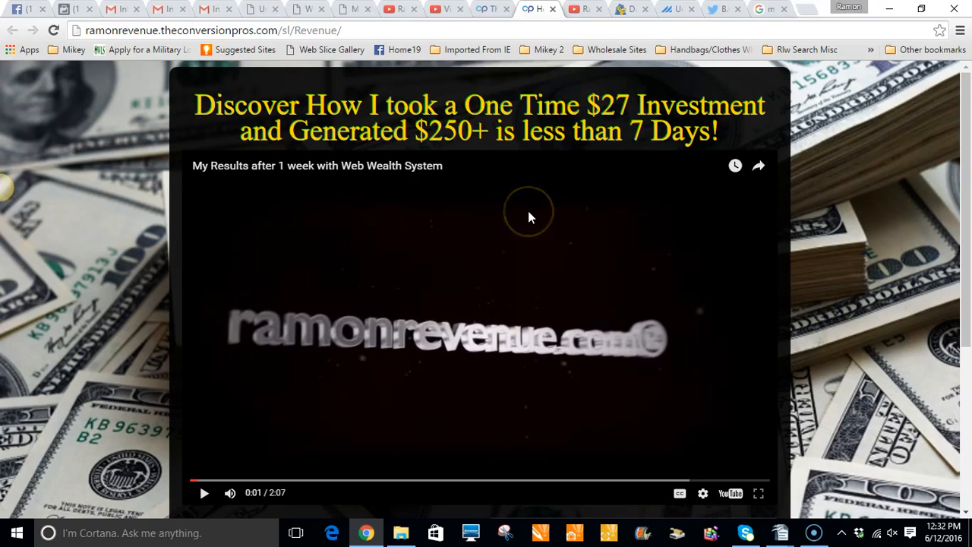
scroll(523, 220, "down", 1)
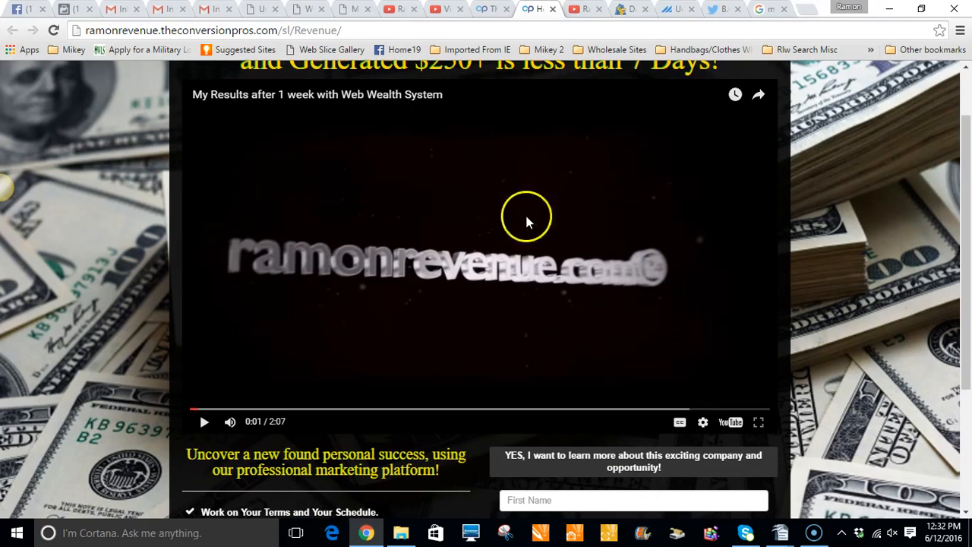
Step: Return to the Conversion Pros back office and open the Autoresponder Builder's mail campaign list
left_click(480, 8)
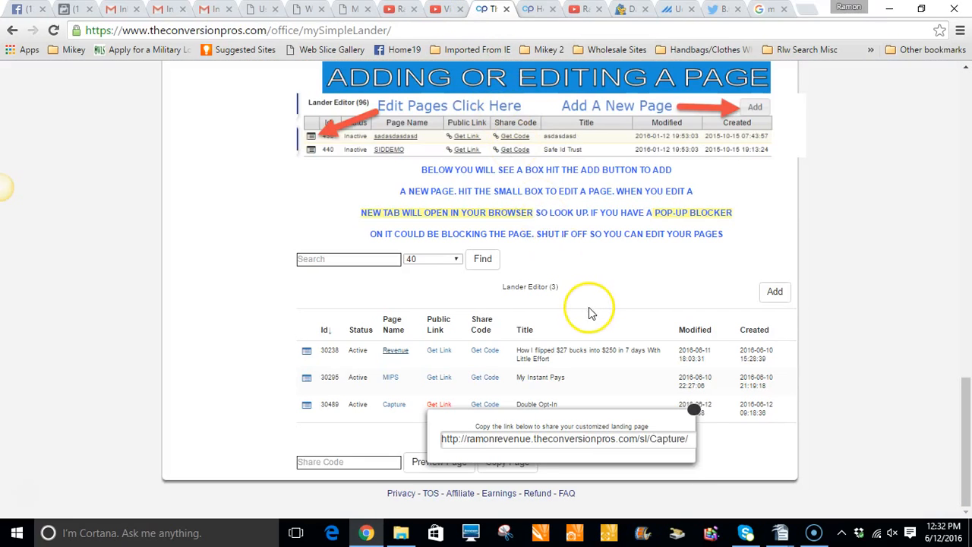
scroll(588, 307, "up", 20)
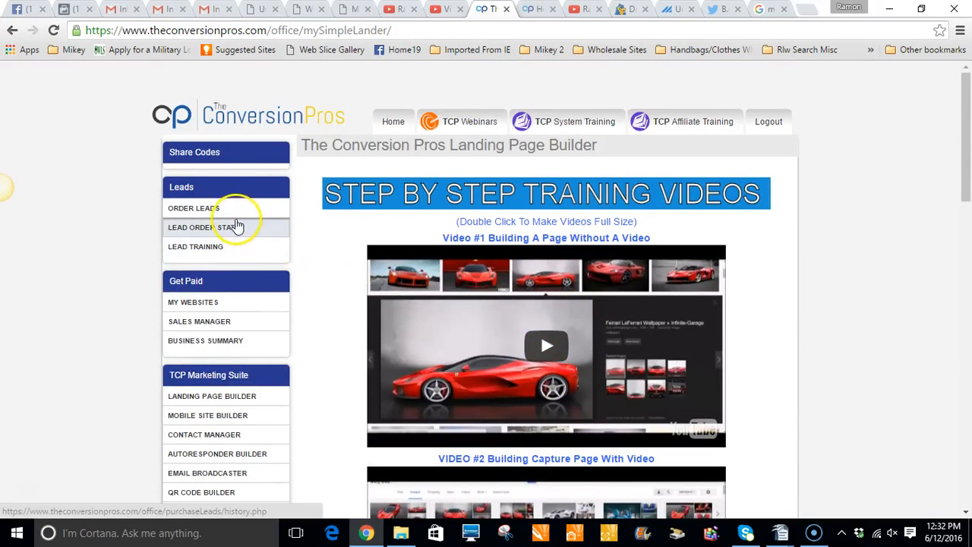
scroll(242, 298, "down", 2)
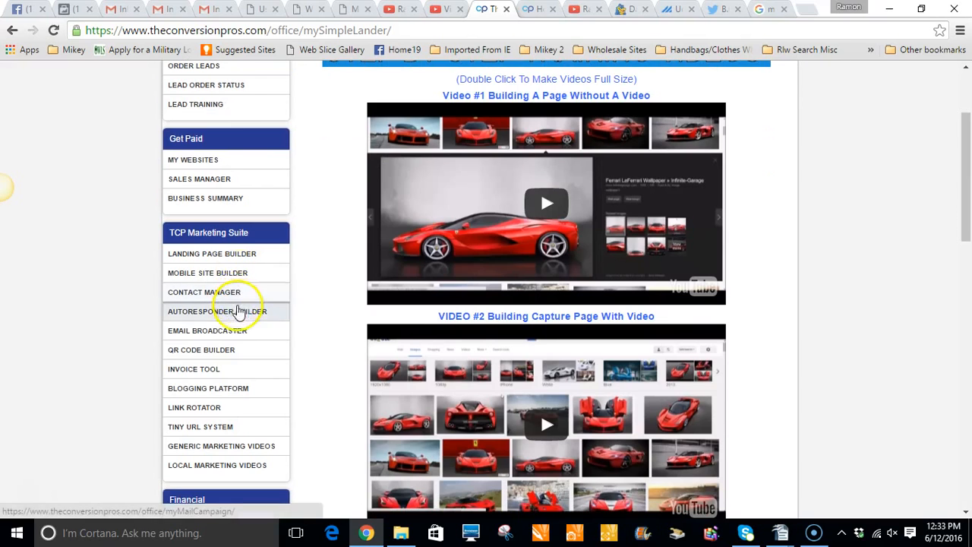
left_click(237, 312)
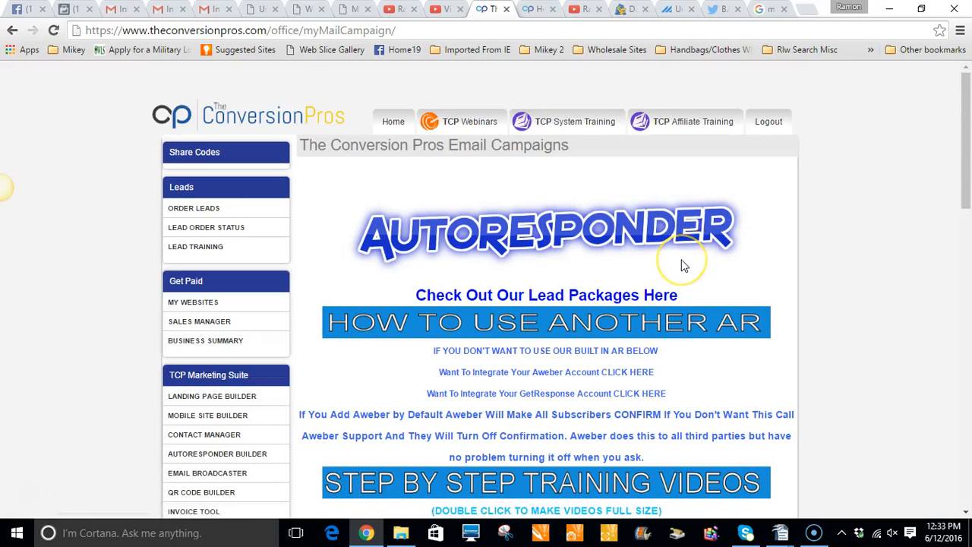
scroll(682, 265, "down", 10)
scroll(682, 267, "down", 3)
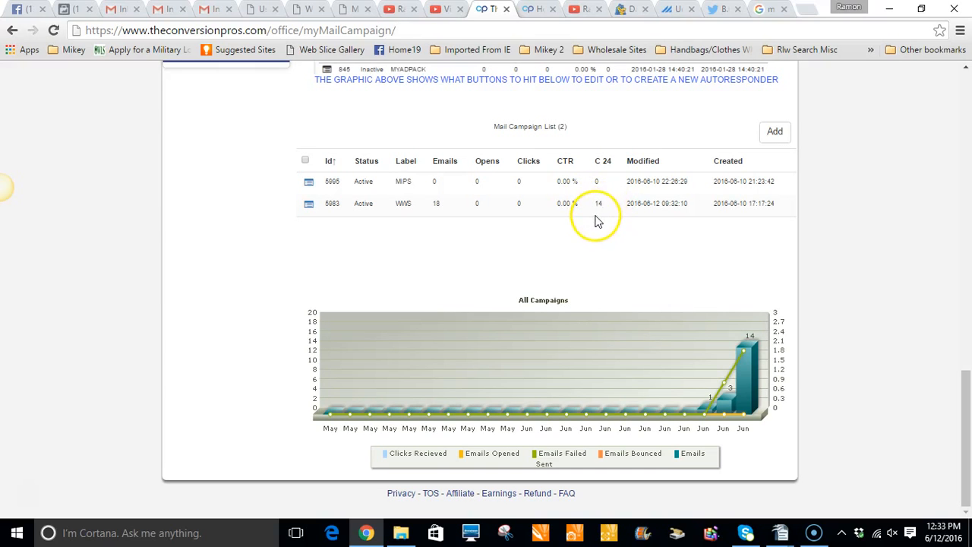
Step: Open the WWS mail campaign and examine the order, delay and subjects in its message list
left_click(309, 205)
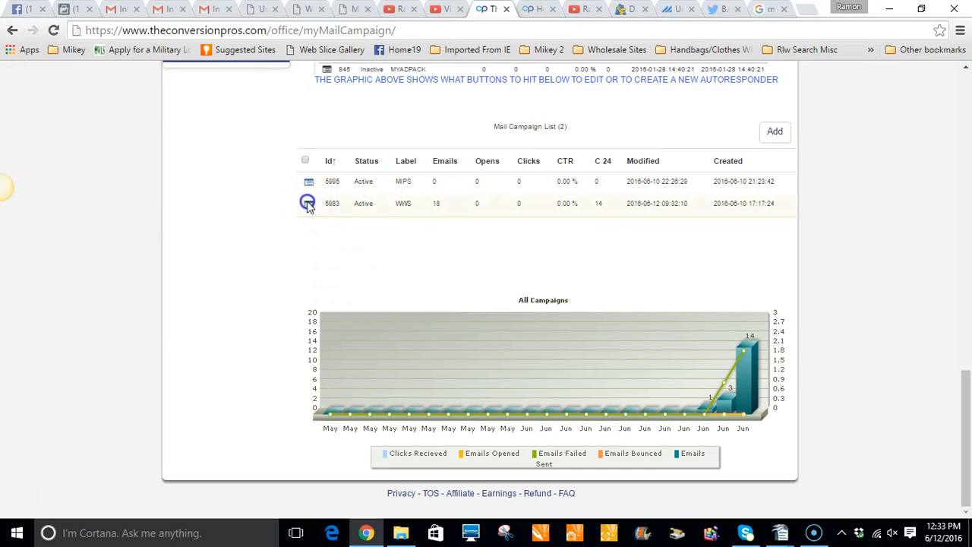
left_click(342, 239)
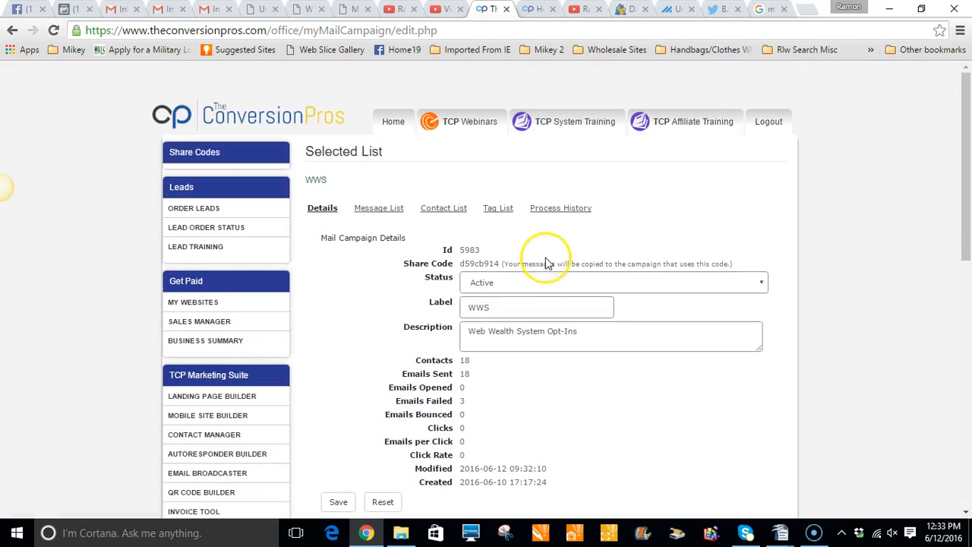
left_click(377, 212)
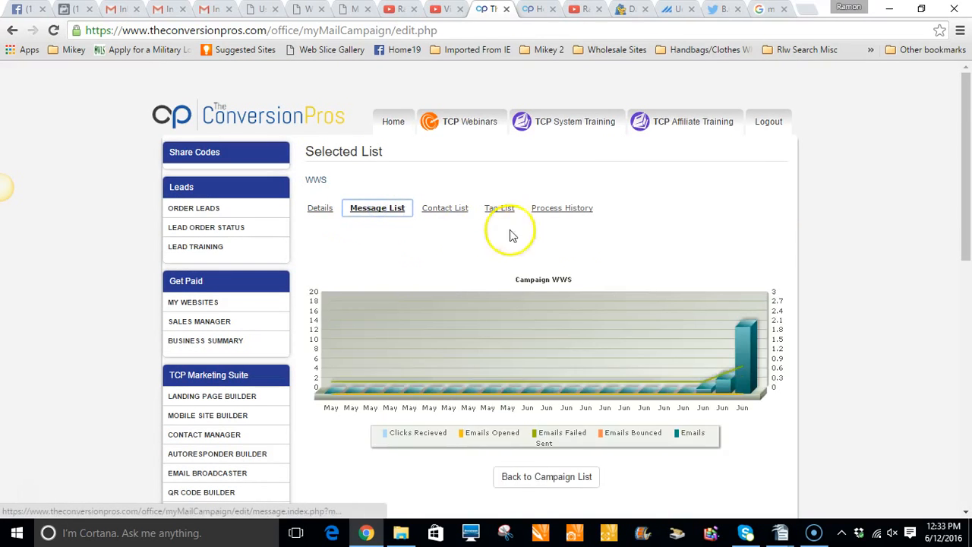
scroll(538, 243, "down", 4)
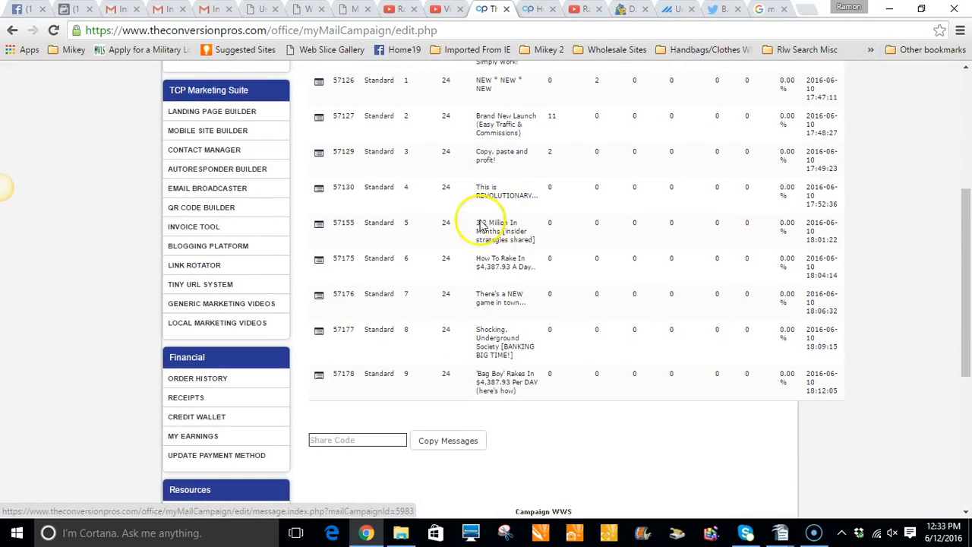
scroll(423, 313, "up", 2)
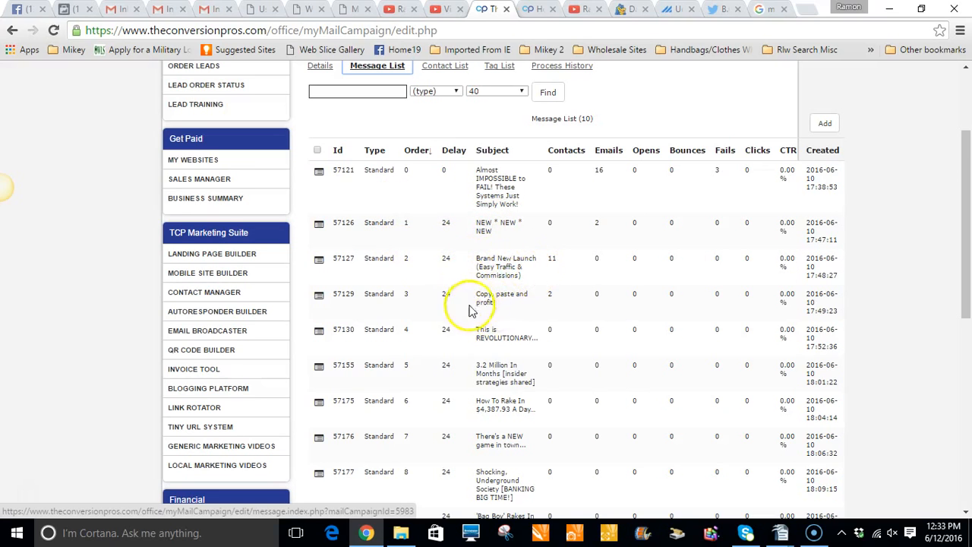
scroll(472, 303, "down", 4)
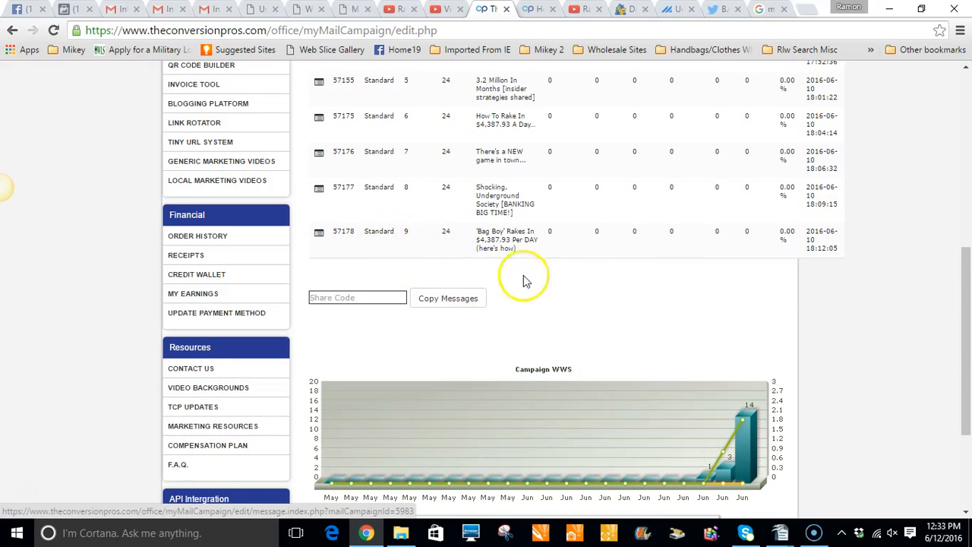
scroll(604, 297, "up", 1)
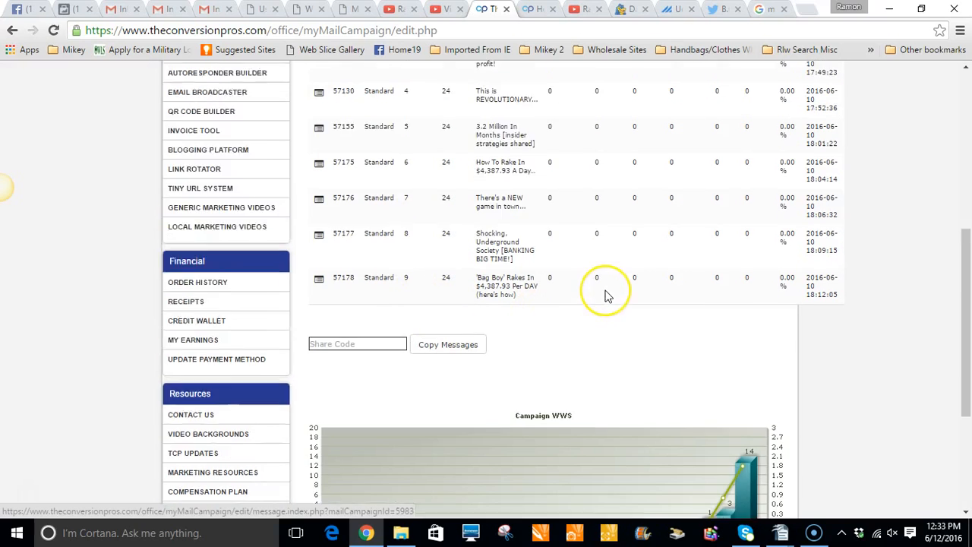
scroll(605, 296, "up", 3)
scroll(605, 296, "down", 1)
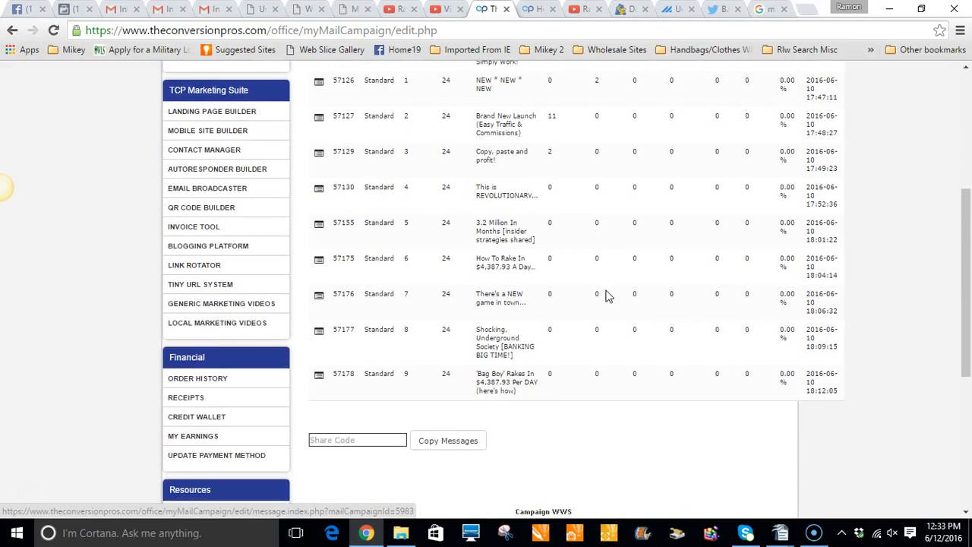
Step: Check the opt-in form on the live Revenue page and go back to the WWS campaign's message list
left_click(534, 11)
scroll(555, 445, "down", 2)
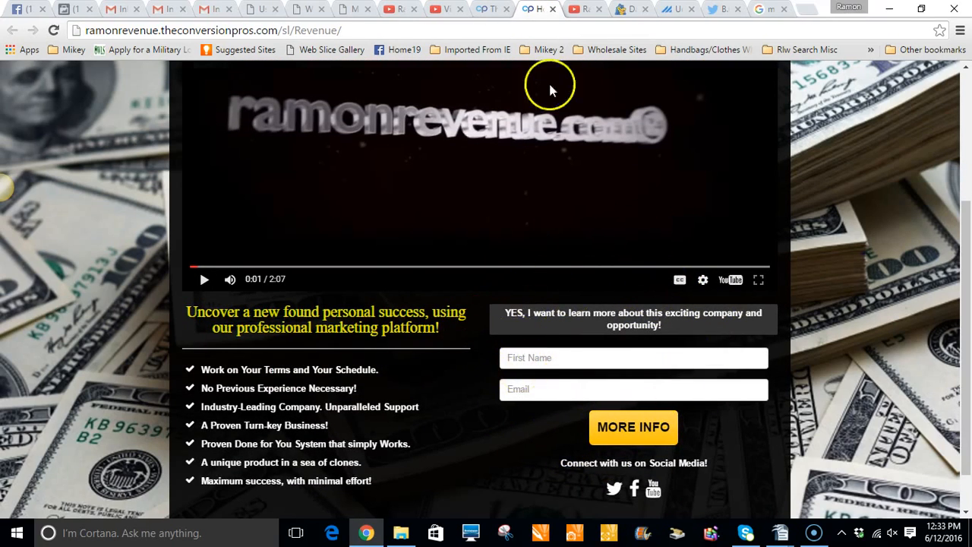
left_click(490, 9)
scroll(534, 220, "up", 3)
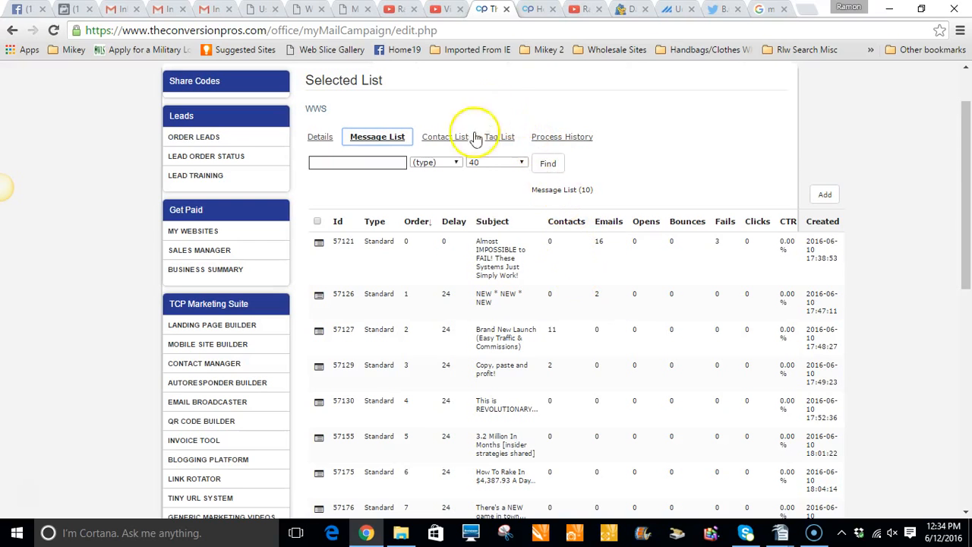
scroll(535, 198, "up", 2)
Step: Switch back to the live Revenue page and show its headline and video
left_click(538, 9)
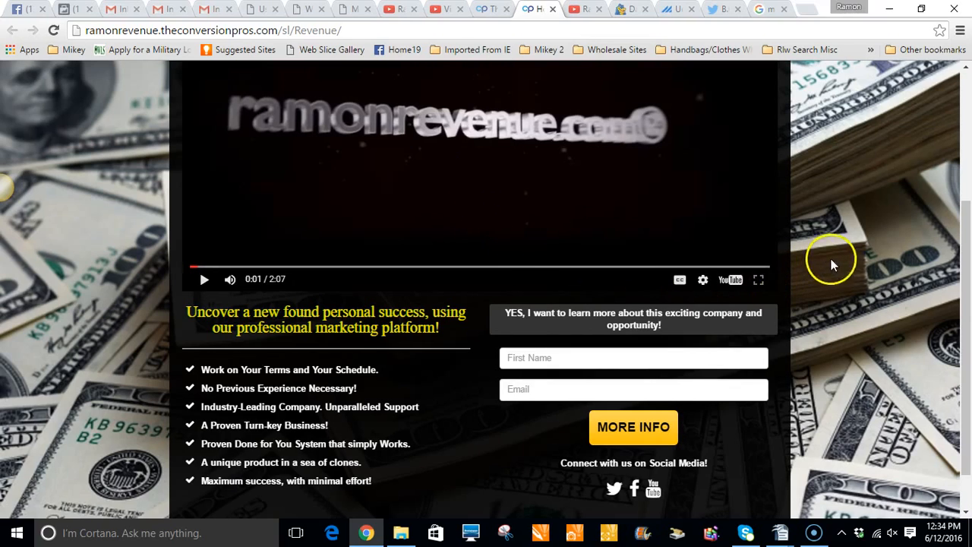
scroll(851, 253, "up", 3)
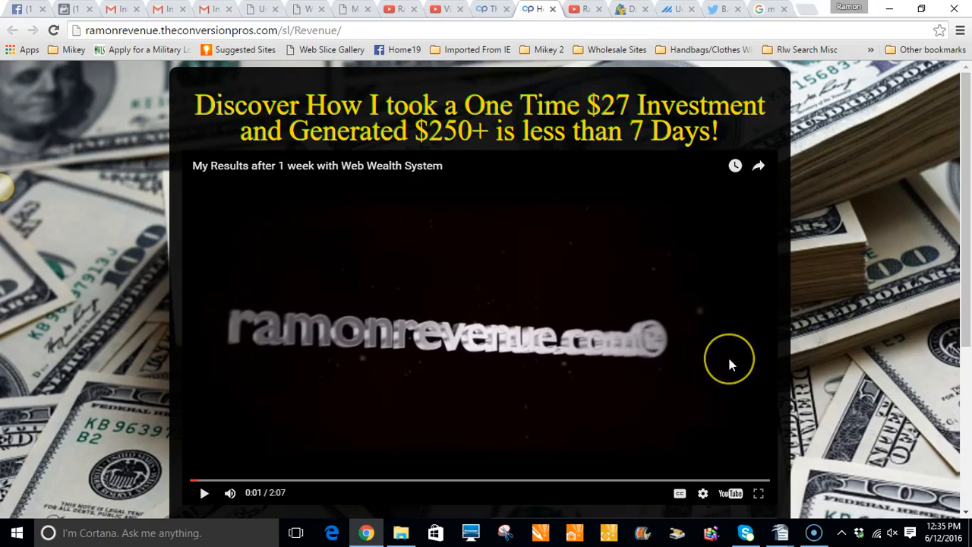
scroll(729, 357, "down", 4)
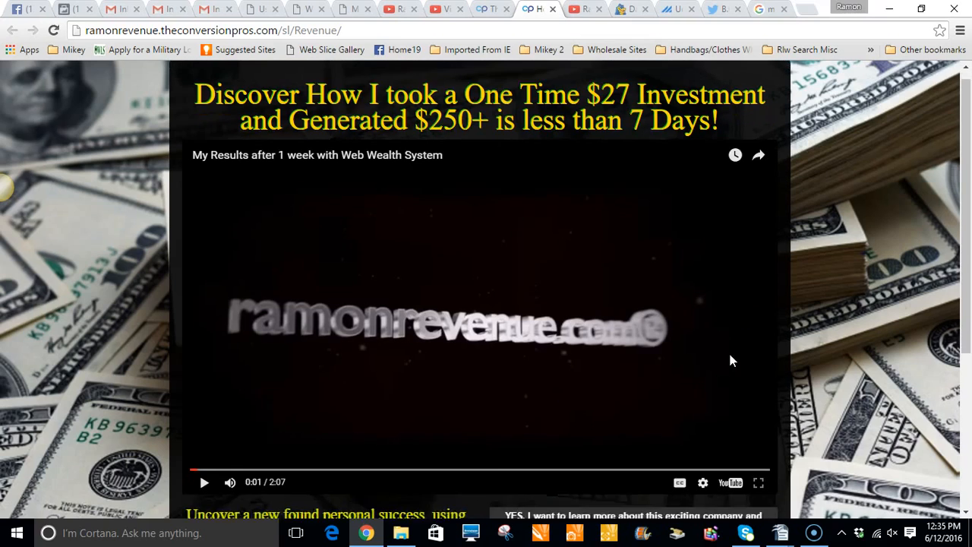
scroll(739, 348, "up", 4)
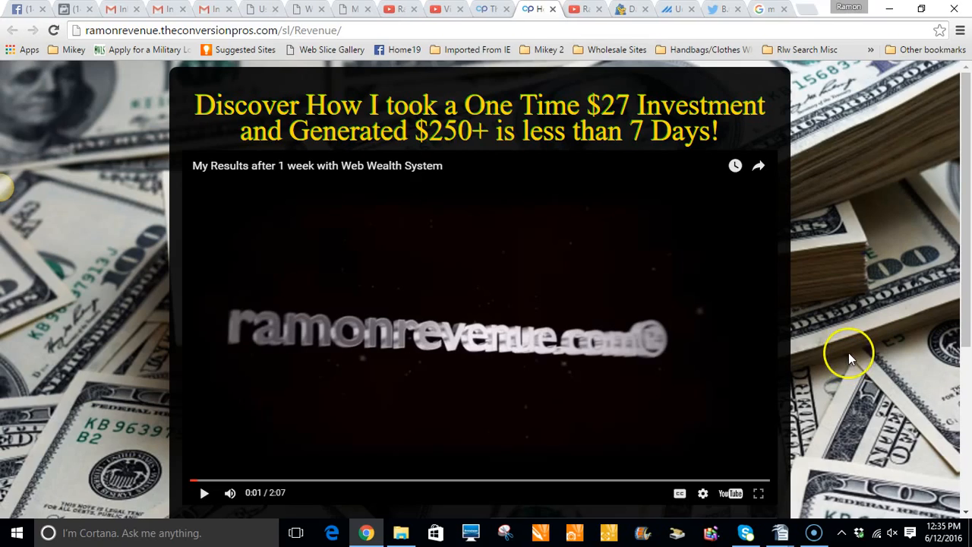
left_click(824, 337)
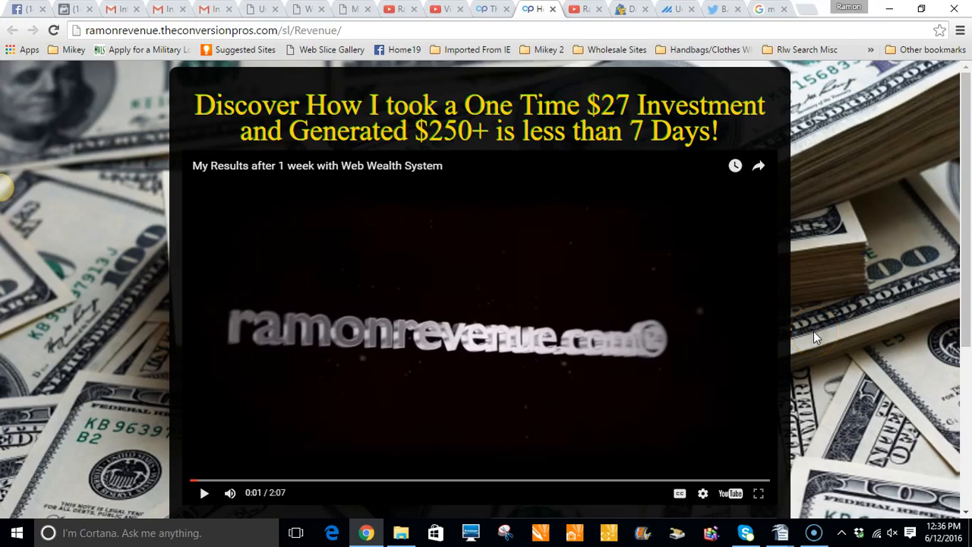